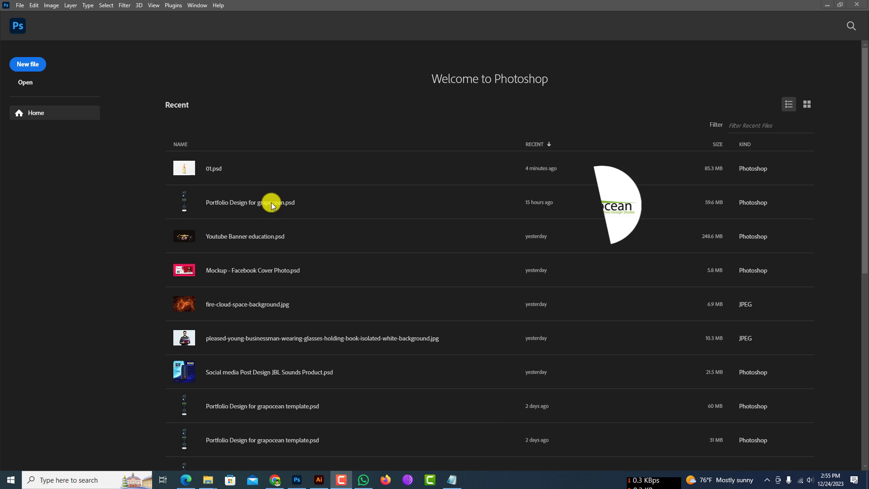
Step: Start a new document and name it "Juice Bottle Design"
click(28, 63)
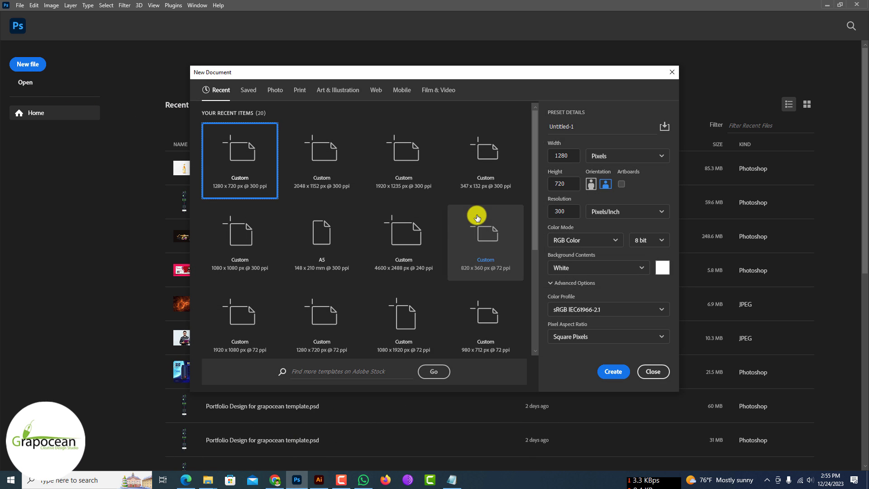
double_click(582, 131)
text(Pa)
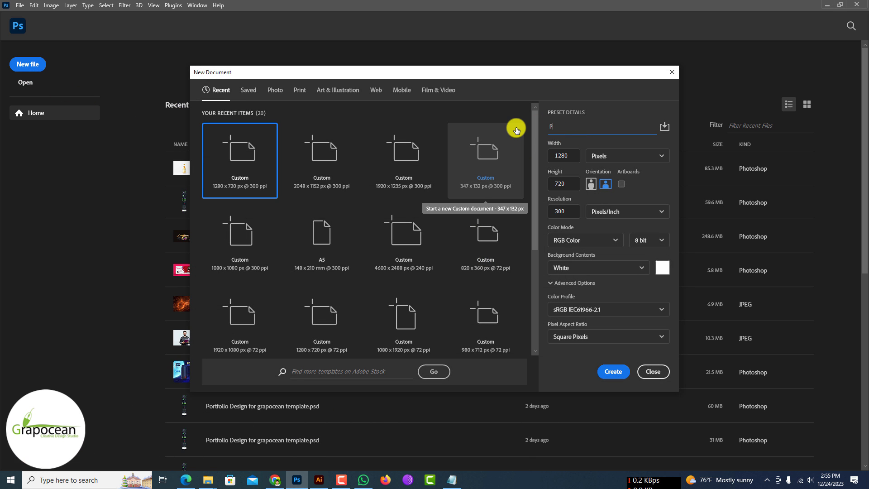
key(BackSpace)
key(BackSpace)
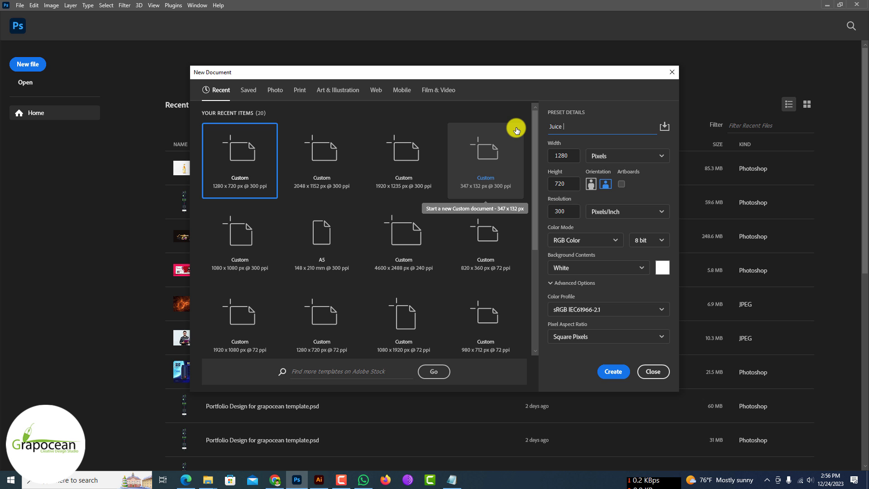
text(Juice Bottle Design)
Step: Copy the dimensions noted in Notepad to set the width to 1551 px and height to 1408 px, and create the document
click(451, 479)
drag(136, 145, 90, 158)
click(709, 125)
click(572, 156)
click(451, 479)
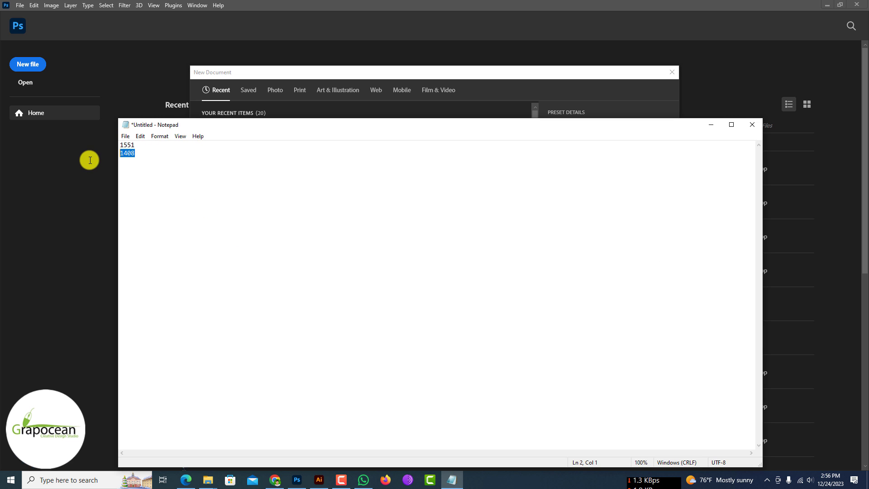
click(716, 125)
double_click(565, 183)
text(1408)
click(613, 371)
Step: Add a new cyan guide layout with 4 columns and 3 rows to the canvas
click(124, 5)
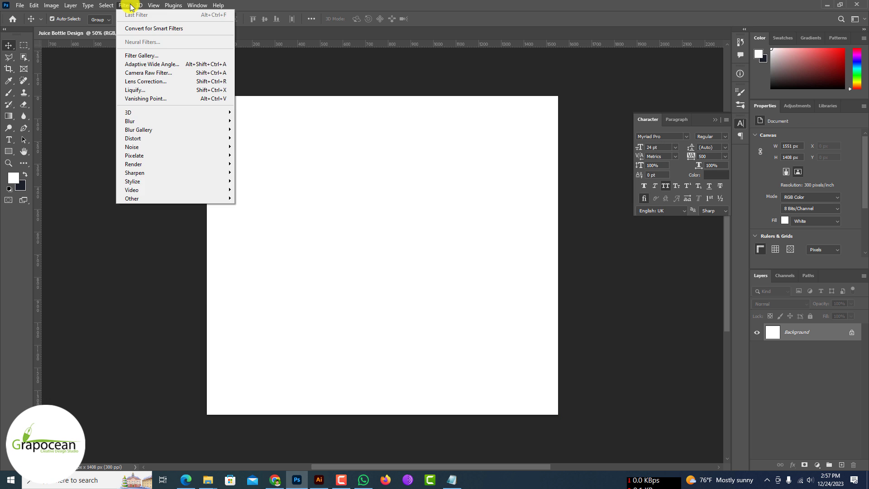
mouse_move(194, 171)
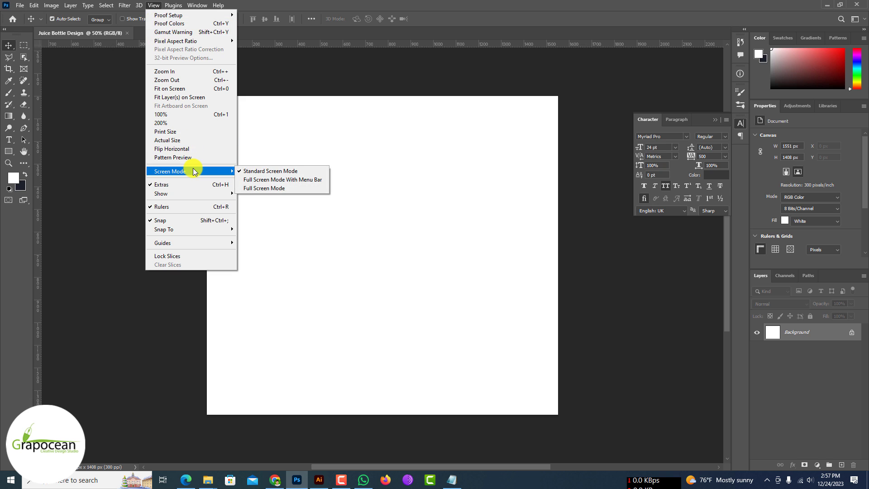
mouse_move(193, 192)
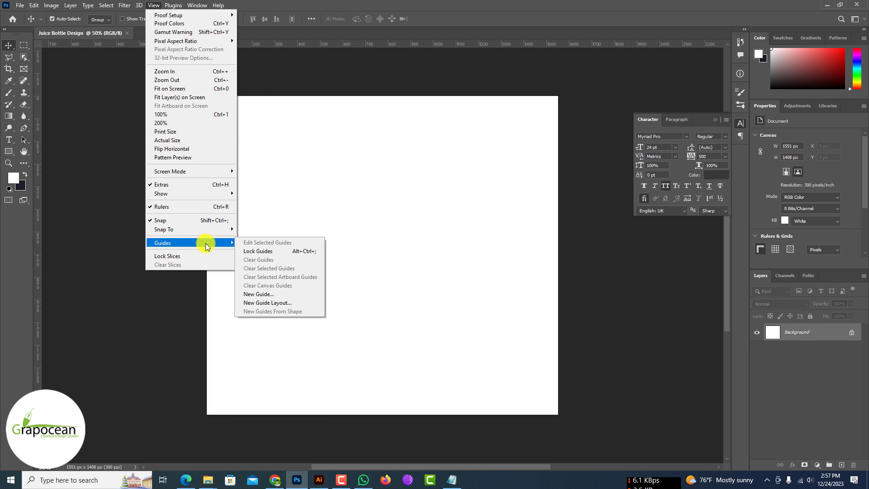
mouse_move(221, 241)
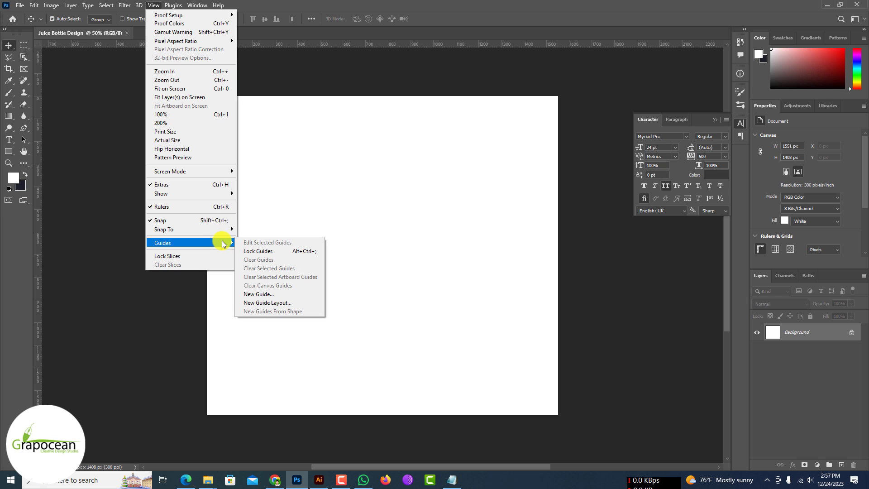
click(276, 302)
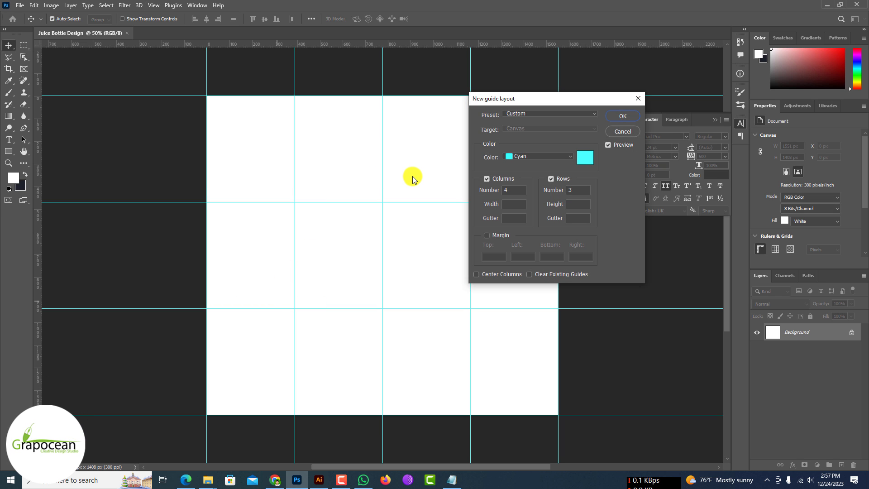
click(622, 117)
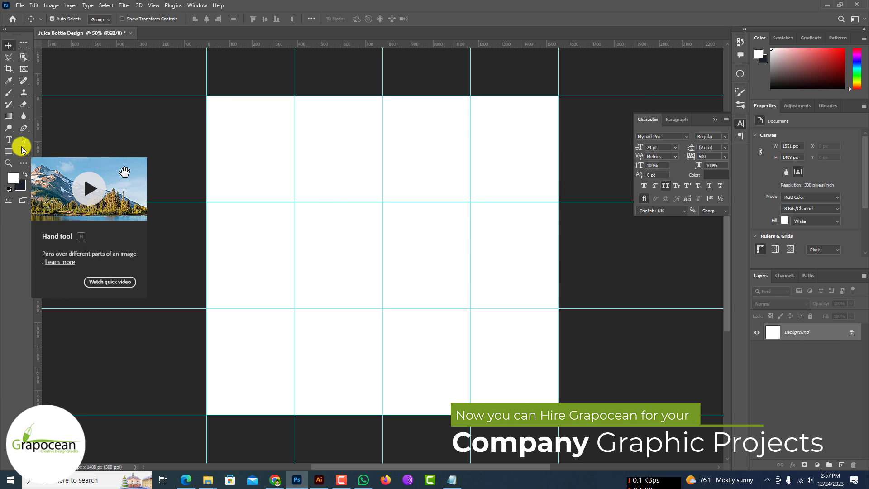
Step: Draw a 777 × 1408 px rectangle shape covering the two middle guide columns over the full canvas height
key(ctrl+shift+alt+n)
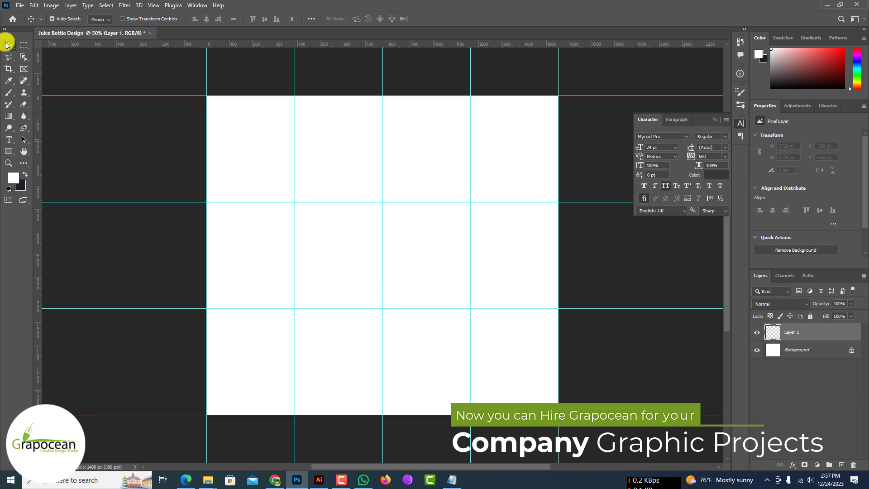
click(9, 151)
drag(295, 96, 479, 405)
Step: Give the rectangle a solid black fill and remove its stroke
click(101, 18)
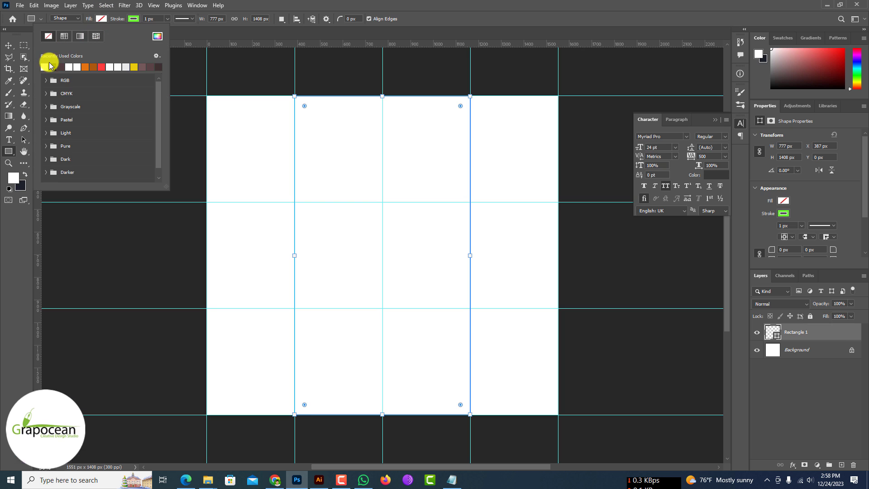
click(49, 68)
click(133, 19)
click(77, 34)
click(252, 148)
Step: Narrow the black rectangle symmetrically about its centre to 87.26% width, about 678 px, keeping its height at 100%
key(ctrl+t)
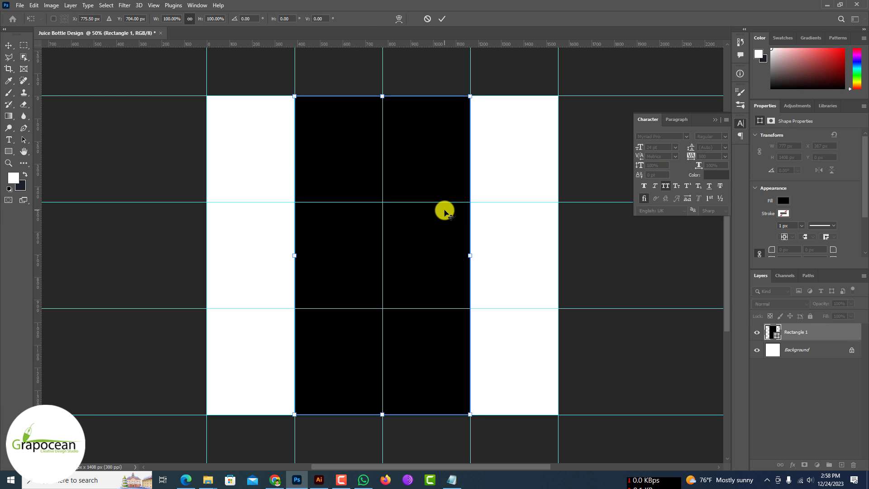
scroll(470, 256, up, 3)
drag(471, 254, 448, 253)
scroll(416, 259, down, 3)
scroll(441, 265, up, 1)
key(ctrl+z)
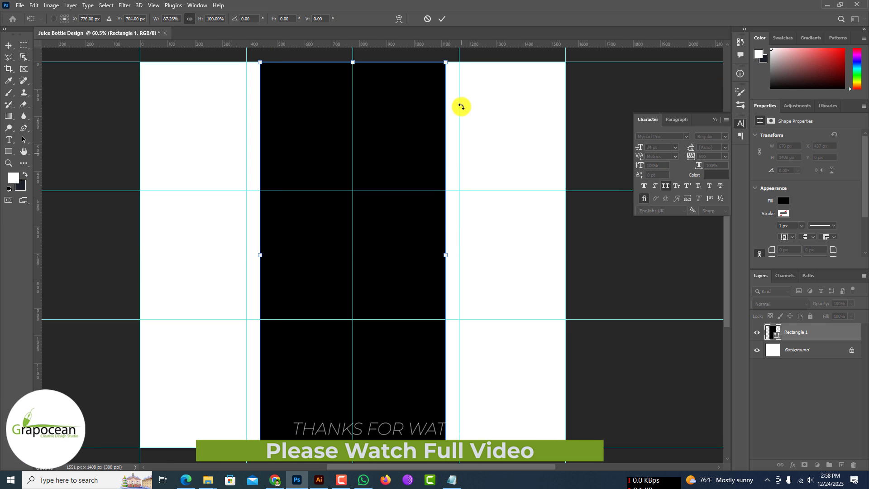
click(441, 19)
scroll(389, 194, down, 5)
click(555, 323)
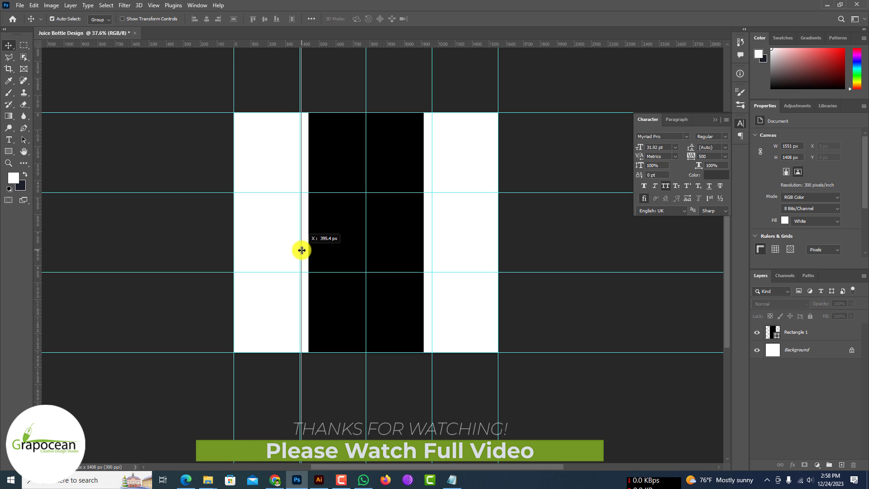
Step: Clear all existing guides from the document
drag(308, 251, 308, 251)
key(ctrl+z)
click(153, 5)
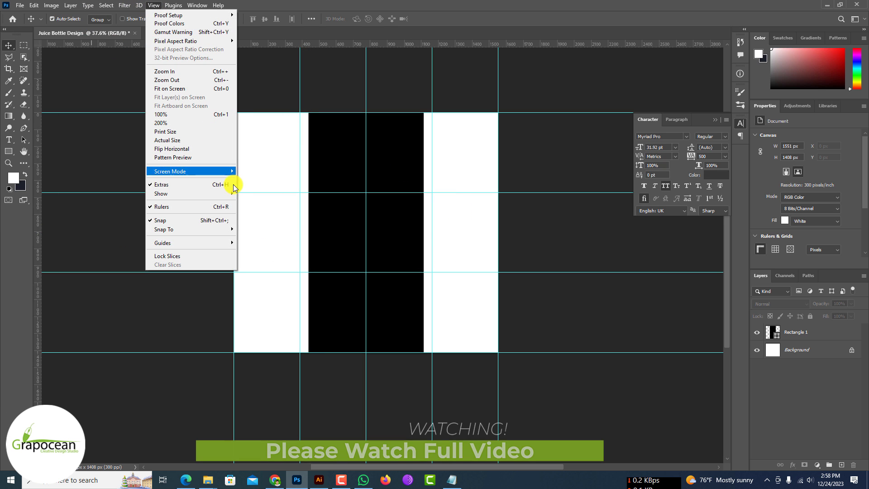
mouse_move(219, 242)
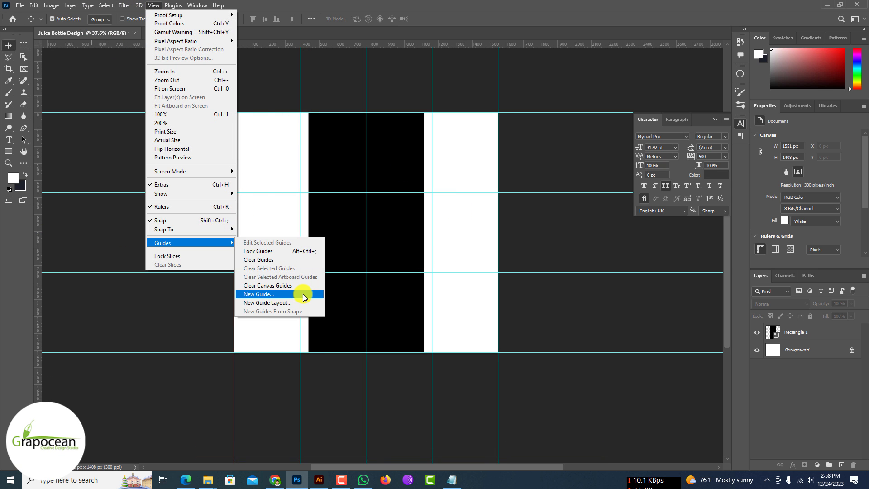
click(294, 259)
Step: Place vertical guides along the left and right edges of the black rectangle
drag(175, 187, 308, 202)
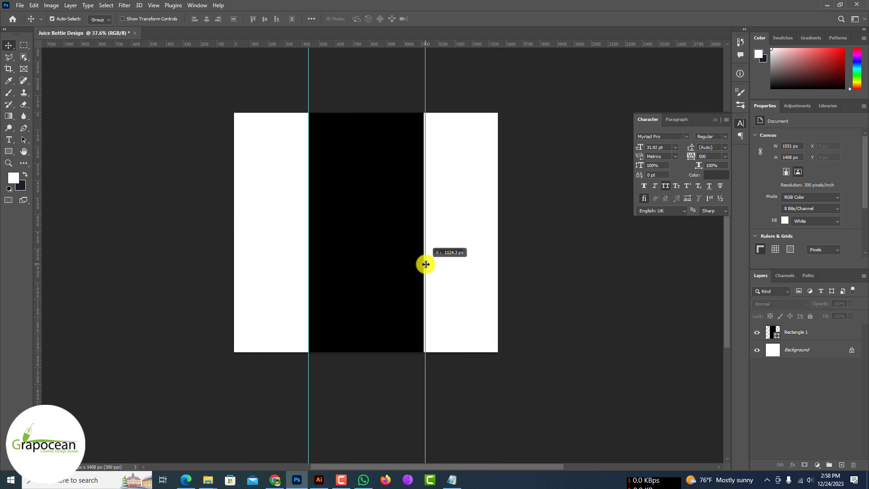
scroll(441, 113, up, 5)
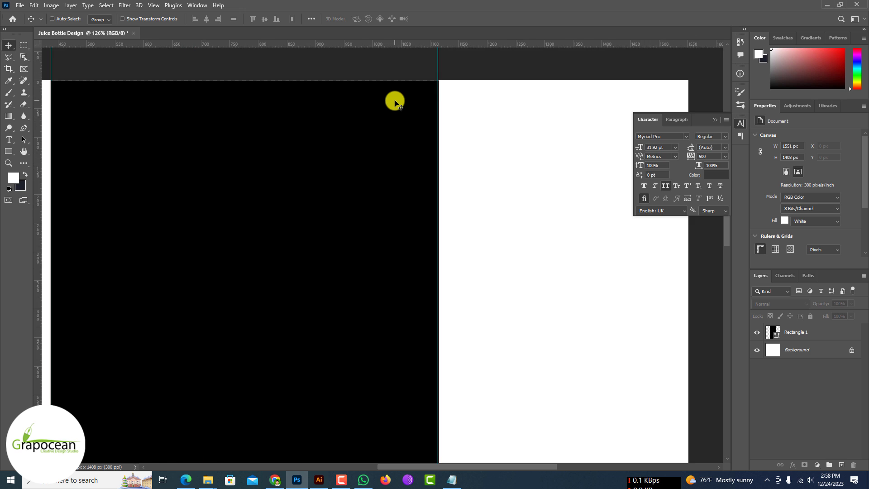
drag(447, 71, 447, 71)
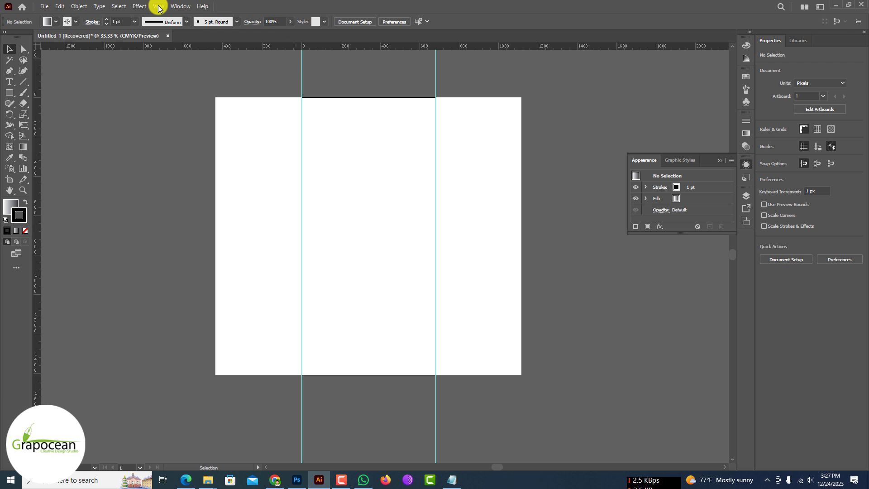
Step: In Illustrator, show the document grid on the guided artboard and activate the Pen tool
click(158, 7)
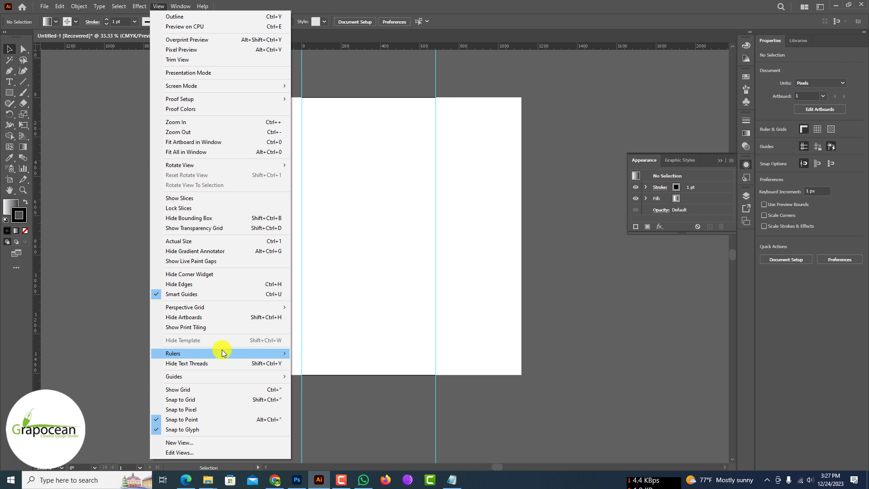
click(204, 390)
scroll(346, 159, up, 3)
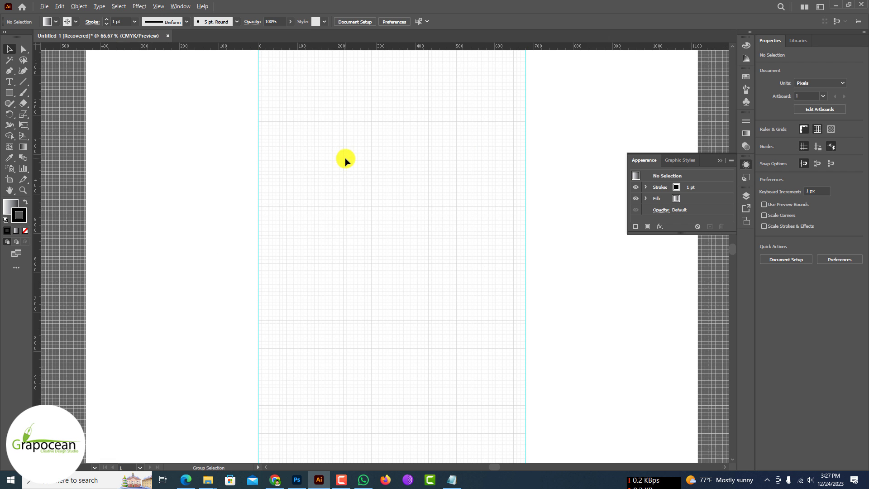
scroll(365, 251, down, 3)
scroll(367, 255, up, 1)
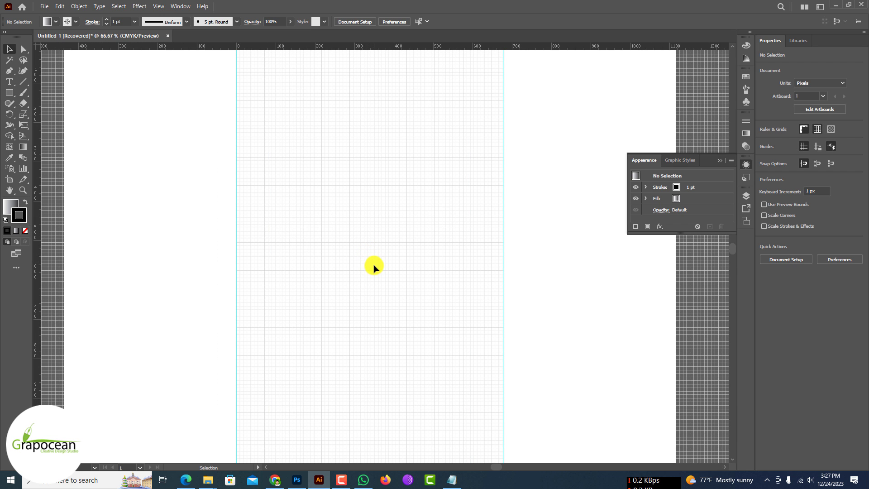
click(9, 71)
scroll(366, 193, up, 2)
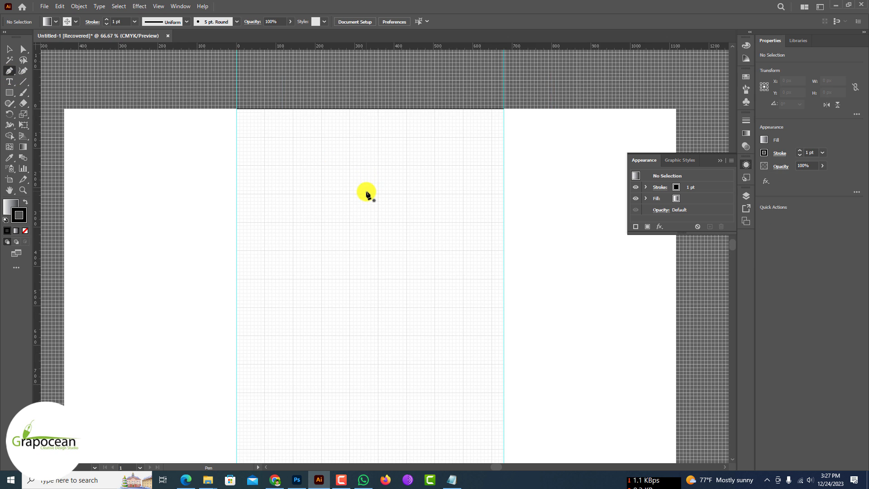
scroll(362, 209, down, 2)
scroll(362, 209, up, 4)
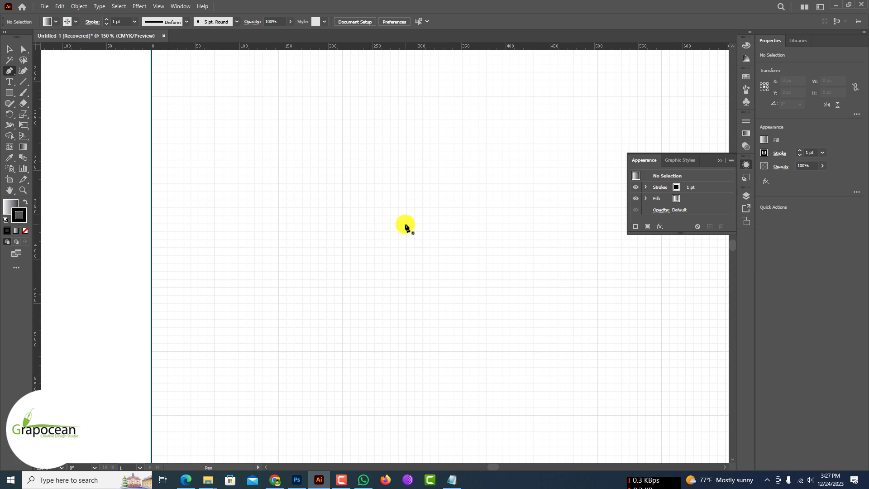
click(341, 222)
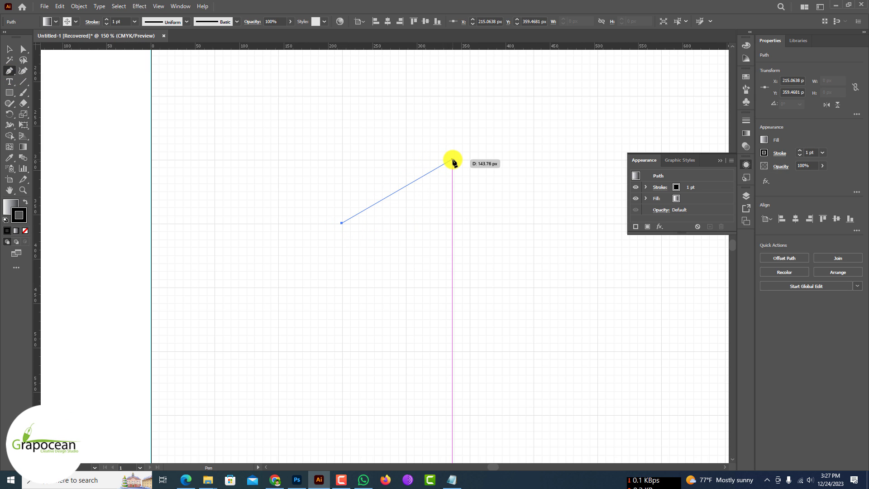
click(452, 159)
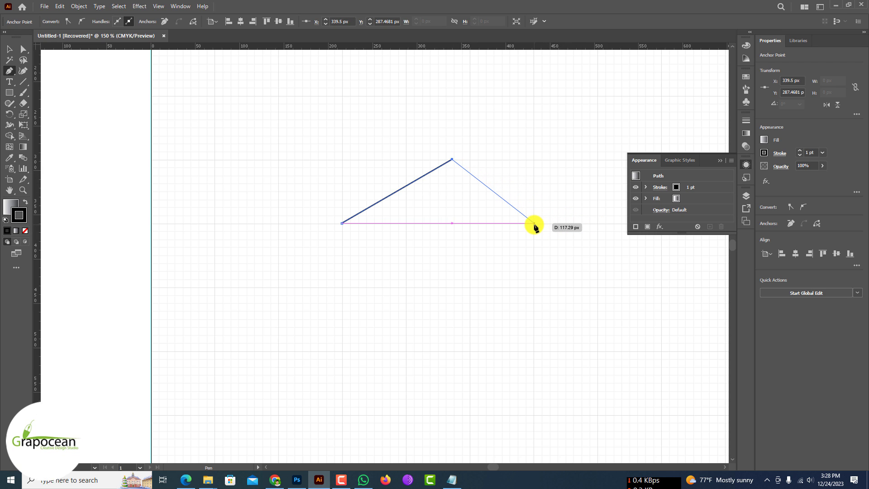
click(534, 223)
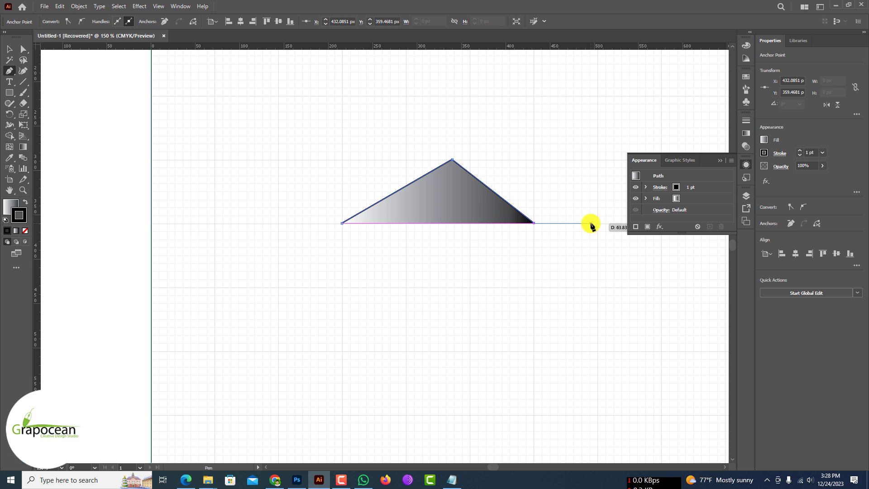
key(ctrl+z)
key(ctrl+z)
key(ctrl+z)
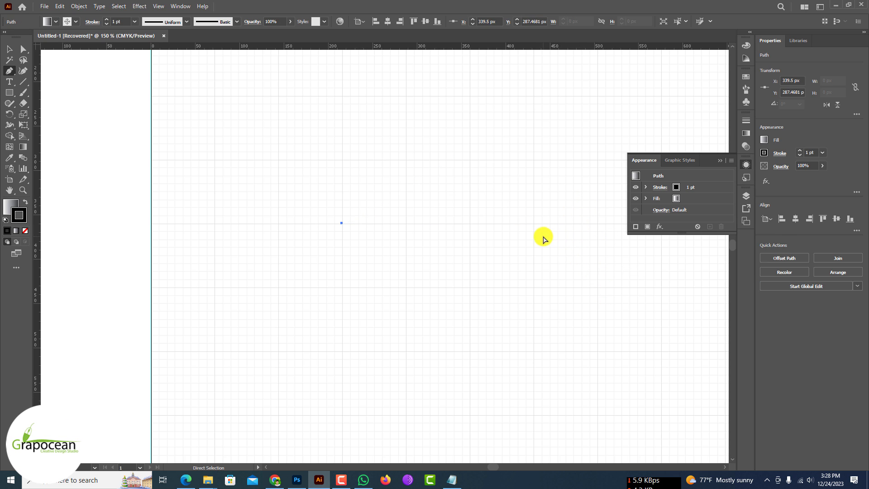
click(342, 224)
ctrl+click(343, 235)
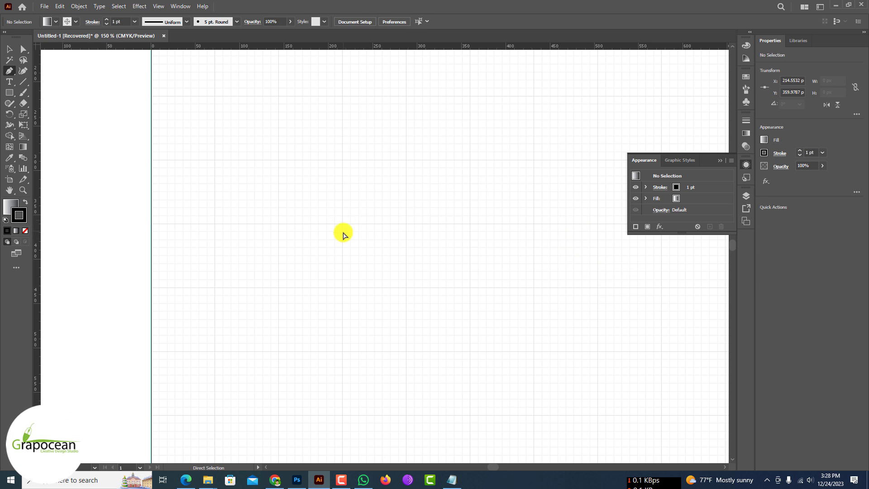
Step: Draw a straight-sided Pen path on the grid forming a pointed left end, upper shoulder, central peak about X 361, Y 216 px, and right shoulder
click(342, 287)
click(278, 223)
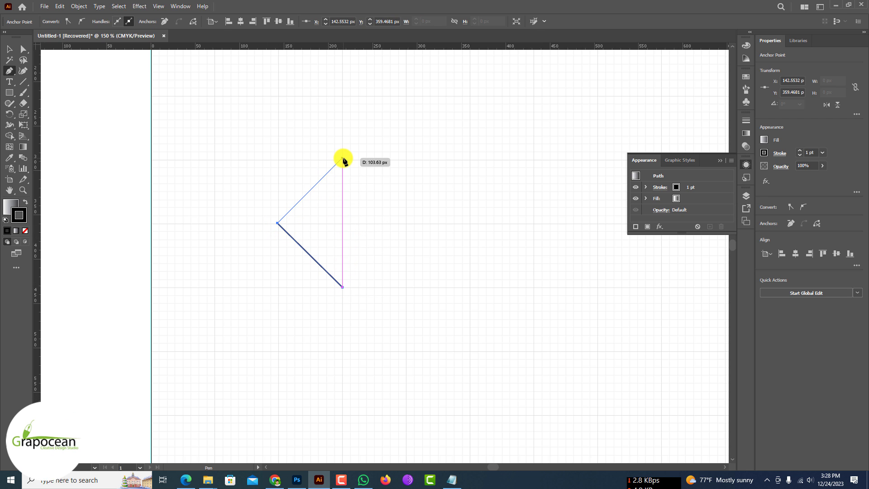
click(342, 160)
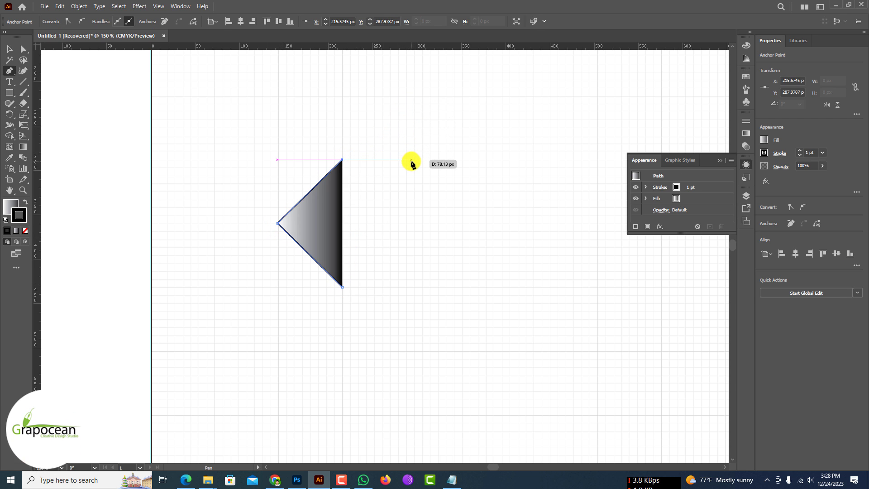
click(406, 160)
click(471, 96)
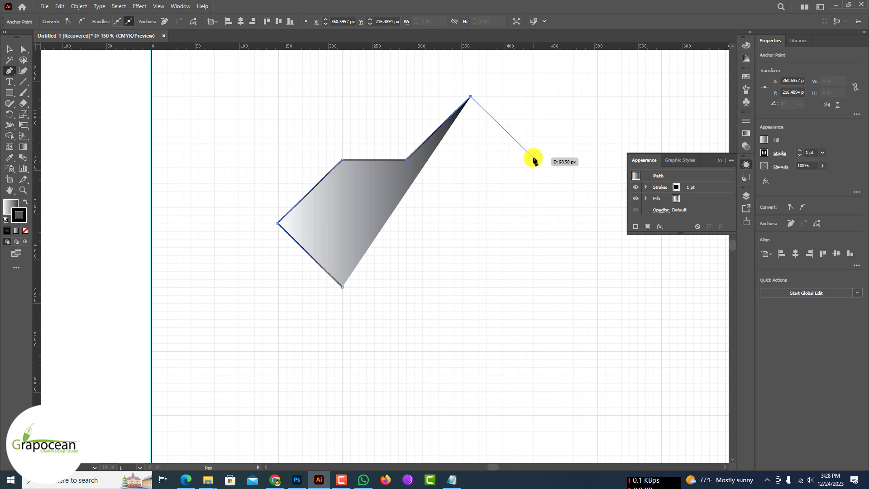
click(532, 160)
click(597, 160)
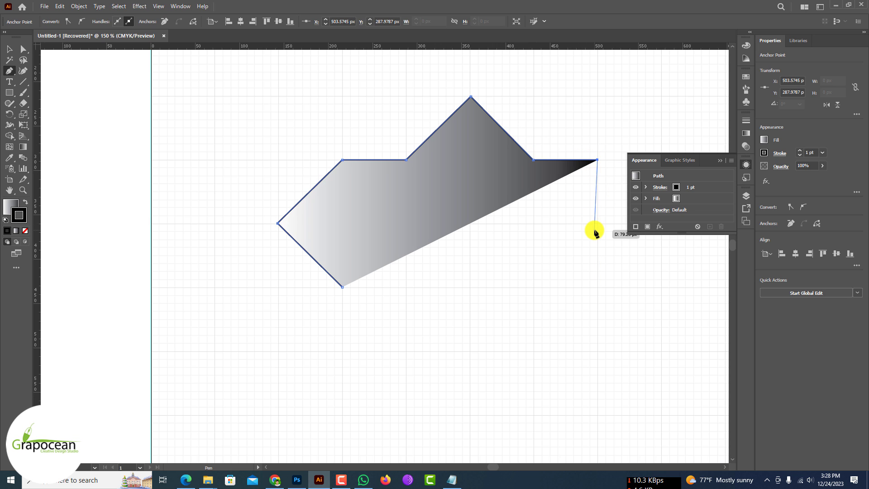
Step: Complete the straight-sided Pen path with a pointed right end and a lower-right corner, and close it at the lower-left corner
click(597, 224)
drag(597, 224, 422, 194)
key(ctrl+z)
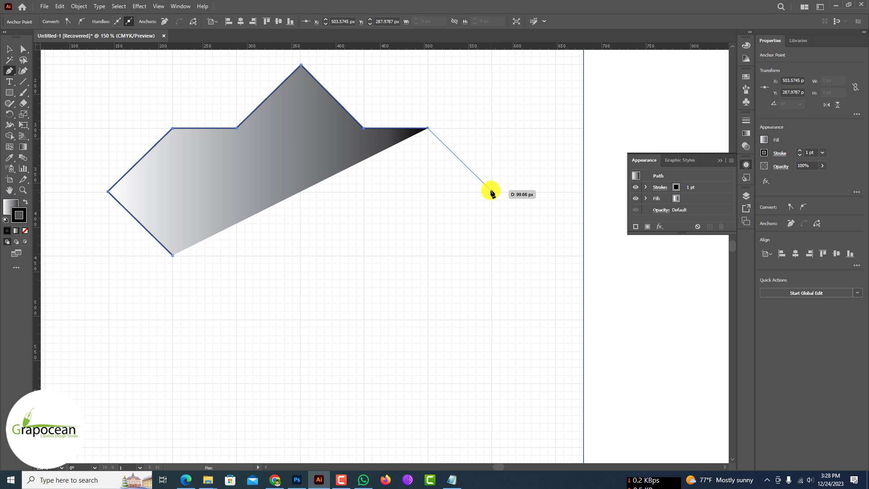
click(492, 192)
click(428, 255)
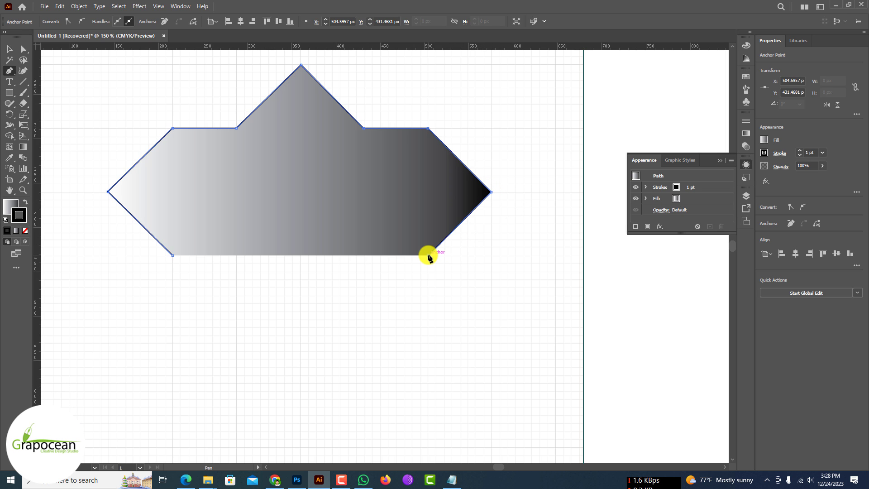
click(173, 254)
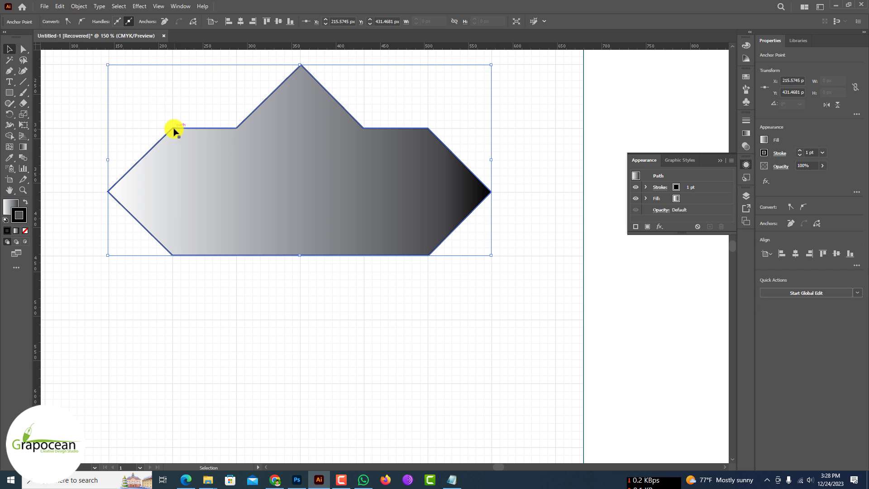
Step: Convert the shape's five upper anchor points, from the left shoulder over the central peak to the right shoulder, to smooth points
key(a)
click(81, 21)
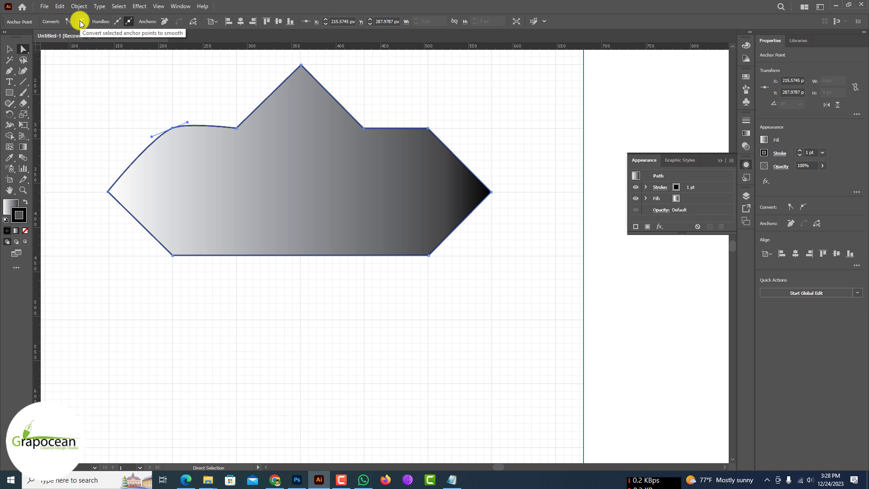
click(81, 21)
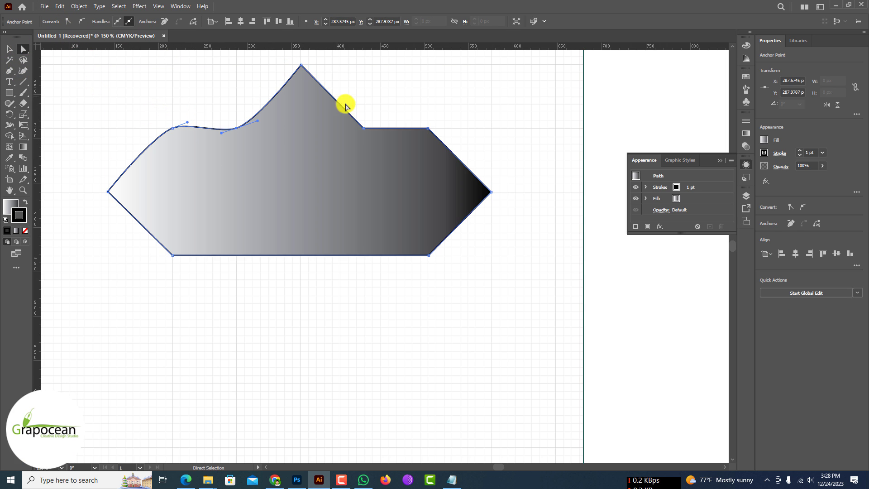
click(302, 71)
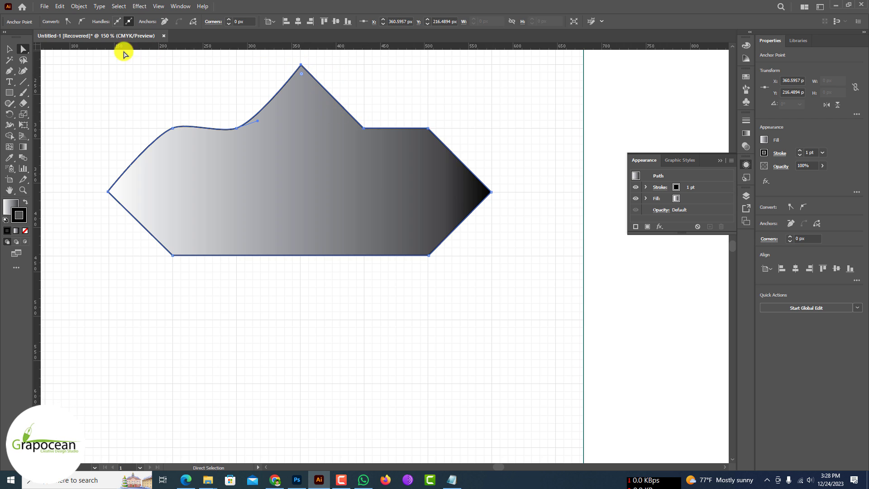
click(81, 21)
click(364, 129)
click(82, 22)
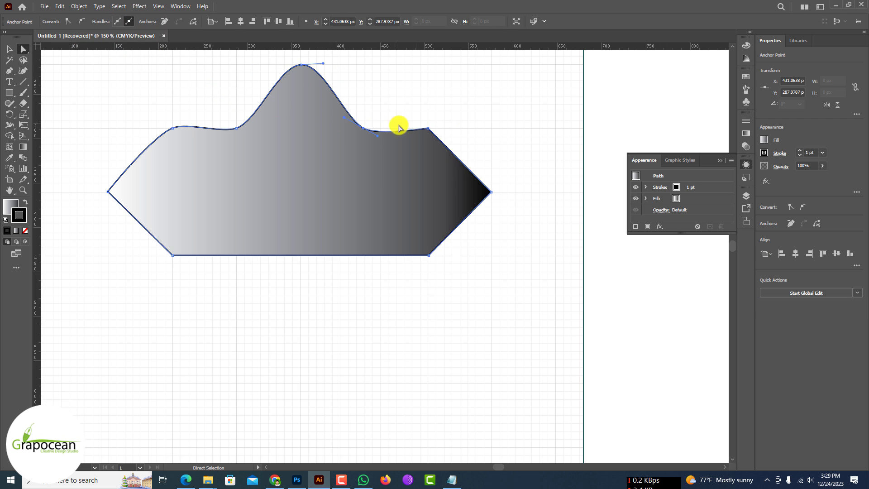
click(427, 129)
click(74, 22)
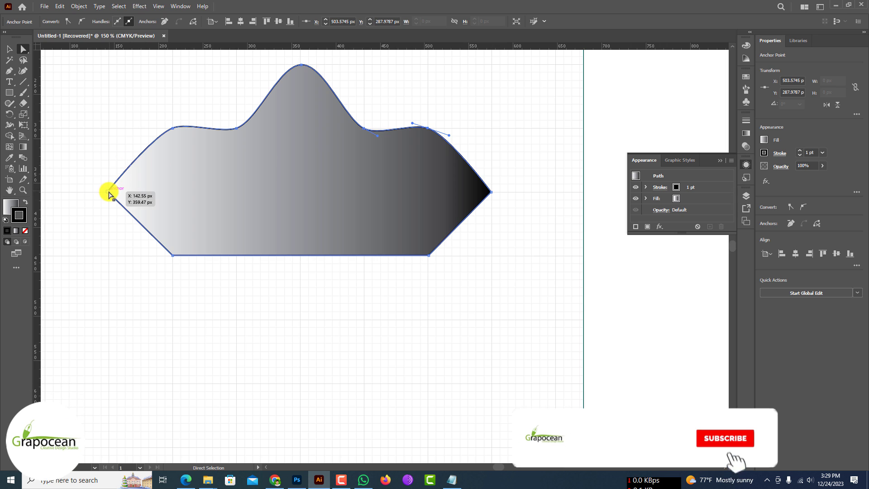
Step: Convert the anchor points at the shape's pointed left and right ends to smooth points
click(108, 192)
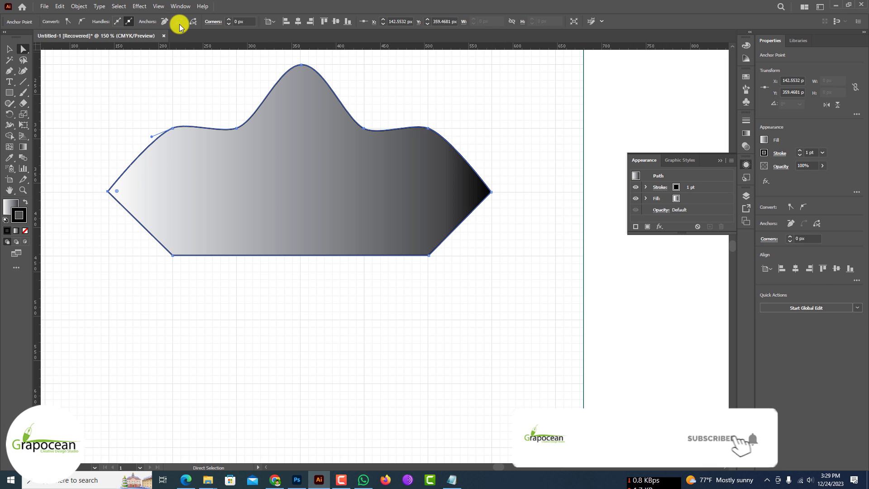
click(82, 21)
click(490, 192)
click(81, 21)
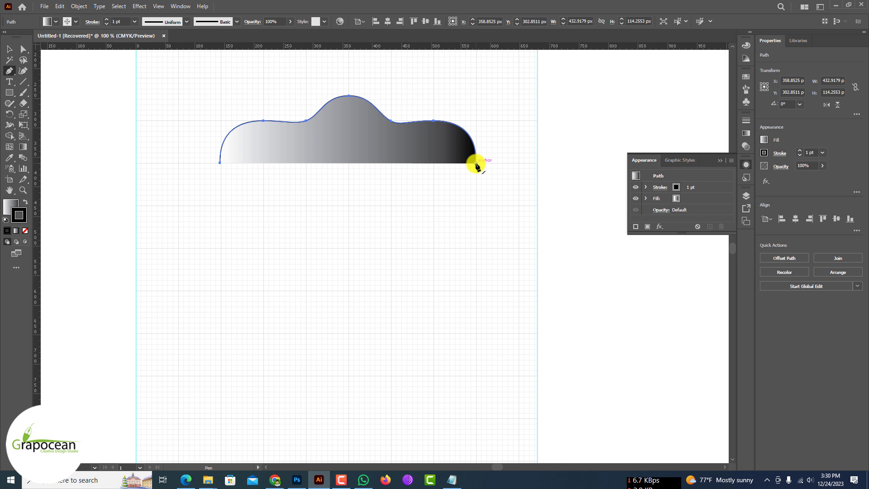
Step: Extend the open curved path with straight sides, a small pointed tab at each lower corner, and a base at about Y 517 px
drag(475, 164, 476, 251)
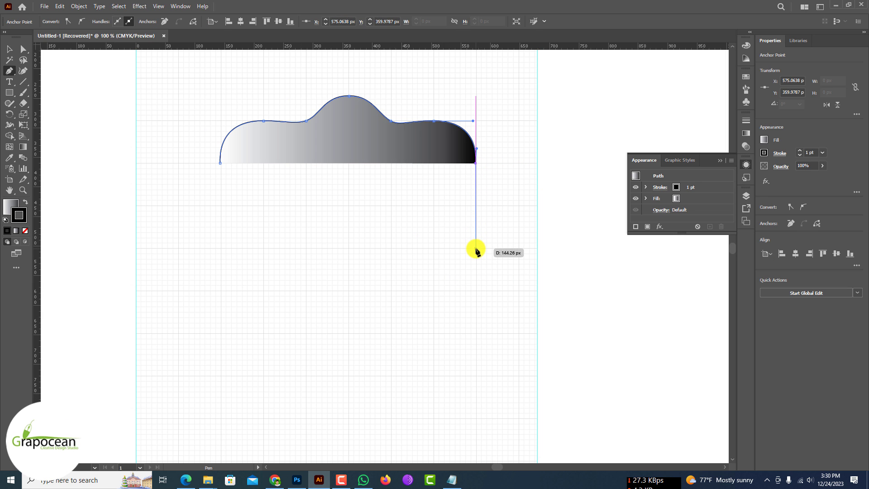
click(475, 240)
click(485, 248)
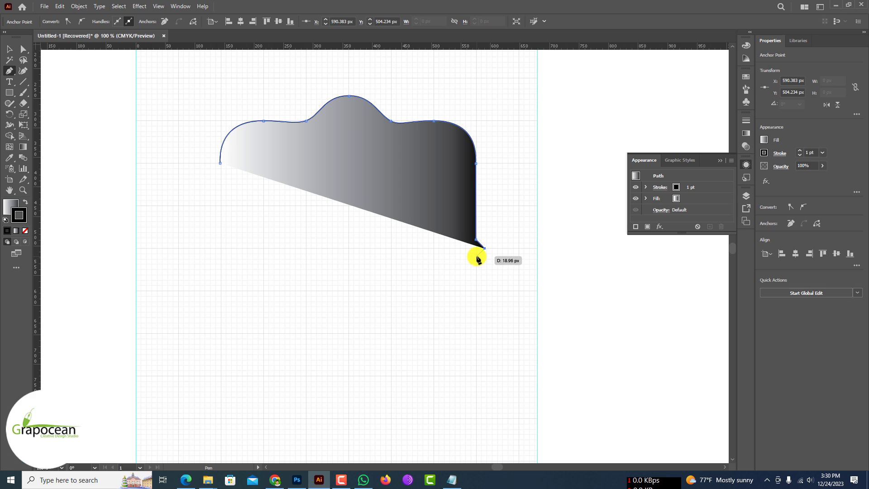
click(477, 256)
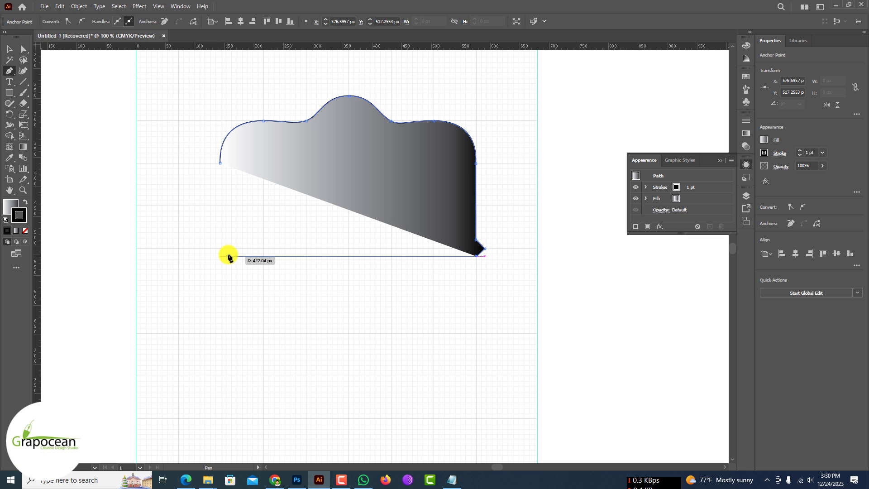
click(220, 256)
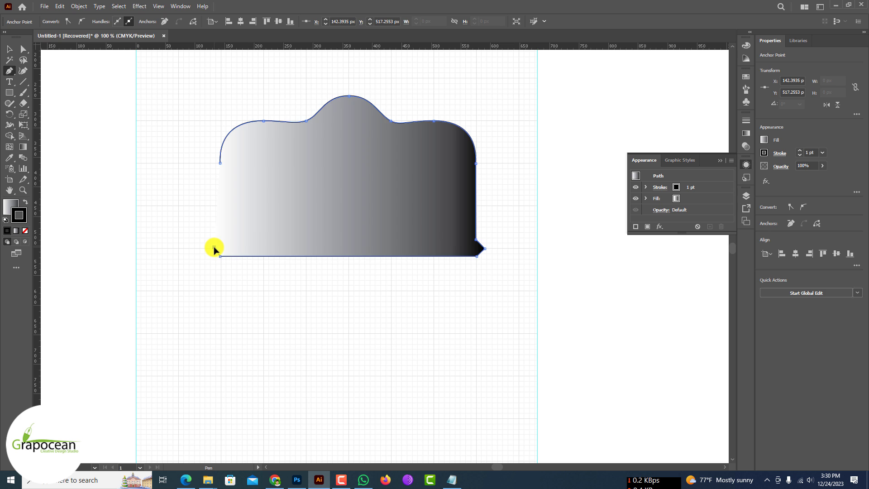
click(220, 241)
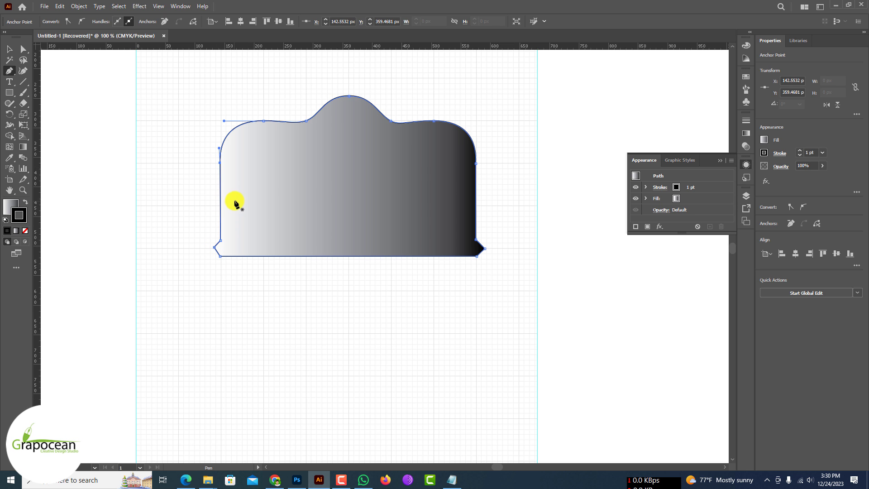
Step: Reposition the tab tips to about X 127 and X 593 px, and the base's right corner to about X 575 px
scroll(215, 254, up, 3)
drag(211, 233, 201, 237)
scroll(201, 236, down, 4)
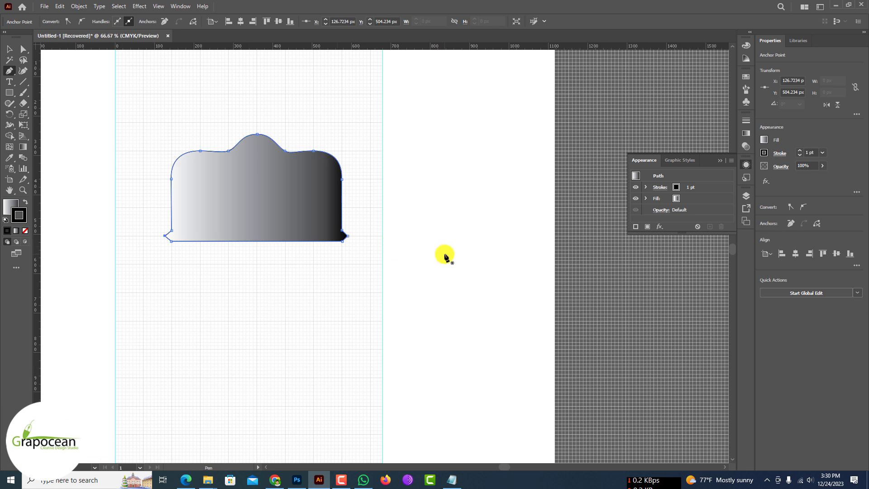
scroll(362, 237, up, 5)
drag(254, 231, 255, 229)
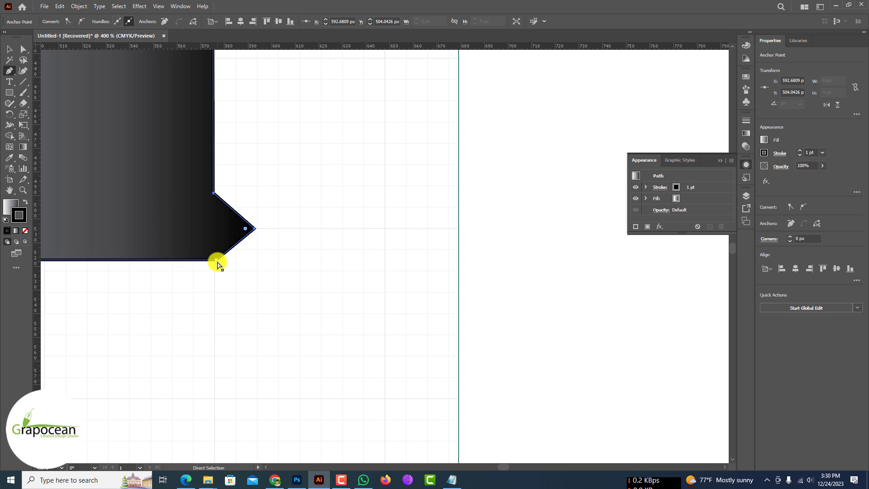
drag(217, 260, 213, 260)
scroll(285, 244, down, 8)
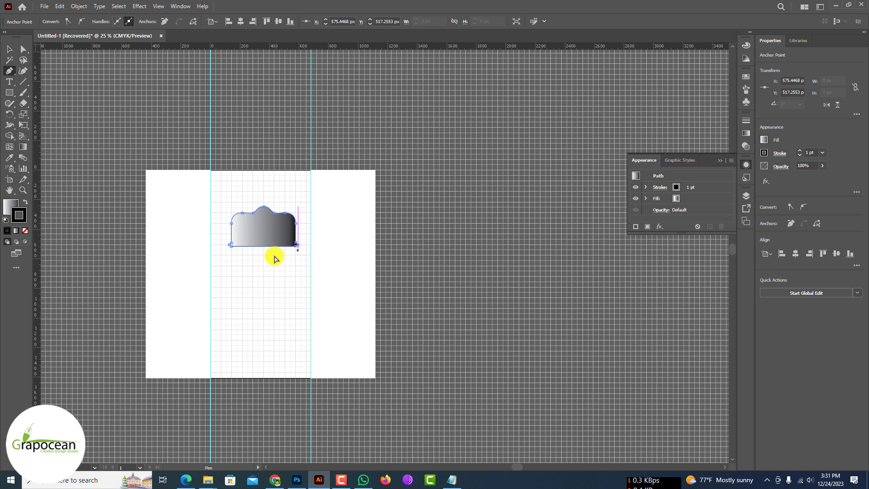
Step: Select the finished gradient shape and duplicate it directly below the original
scroll(274, 254, up, 3)
click(9, 50)
click(136, 113)
click(263, 199)
scroll(199, 241, up, 3)
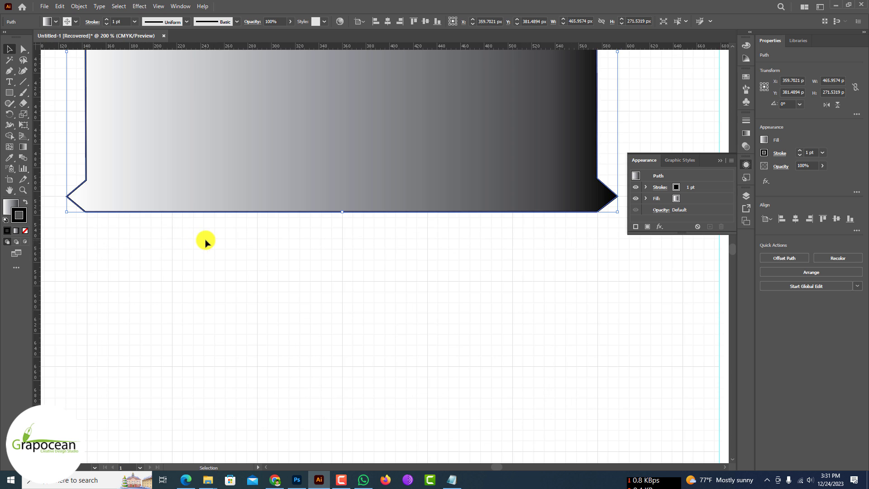
scroll(181, 231, down, 4)
drag(238, 187, 239, 267)
key(ctrl+t)
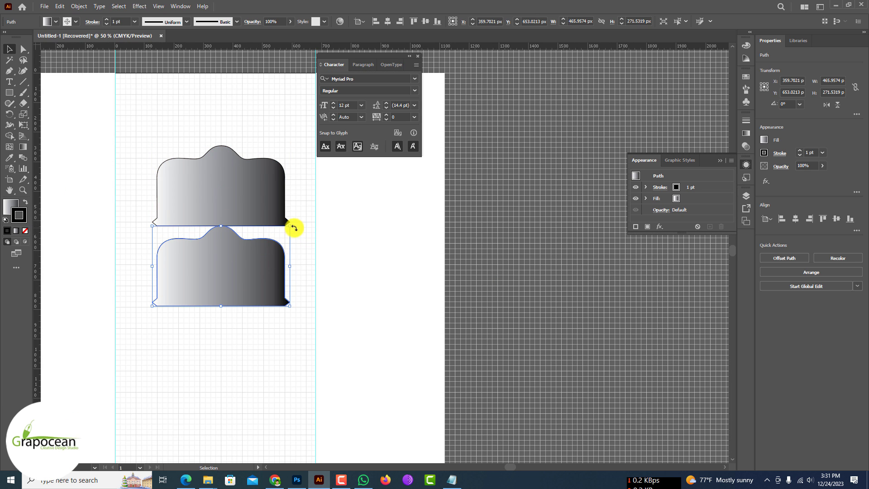
Step: Rotate the duplicate 180° and move it up so its pointed tabs overlap those of the original
drag(291, 227, 179, 295)
scroll(235, 271, up, 2)
drag(252, 257, 252, 240)
Step: Set the fill of both mirrored halves to None, keeping only their outlines, and close the Character panel
click(54, 21)
click(7, 38)
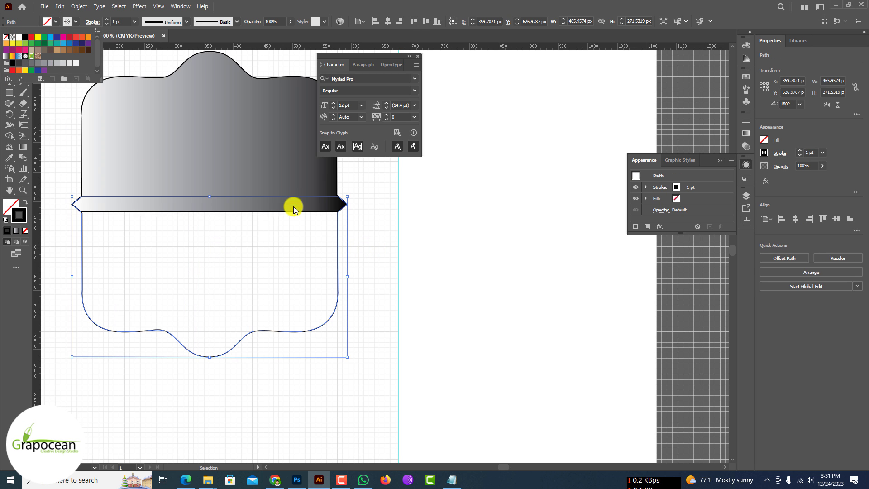
click(243, 155)
click(55, 21)
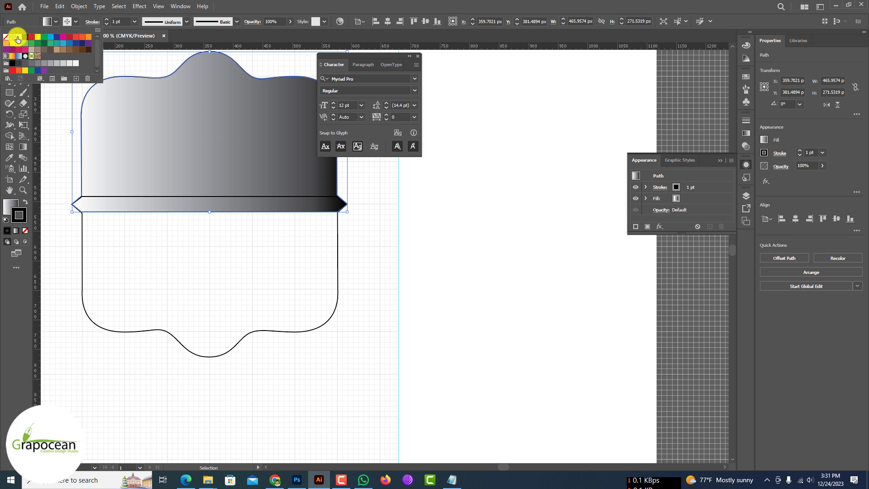
click(8, 38)
scroll(244, 287, down, 3)
click(277, 372)
scroll(271, 323, up, 2)
scroll(337, 312, down, 1)
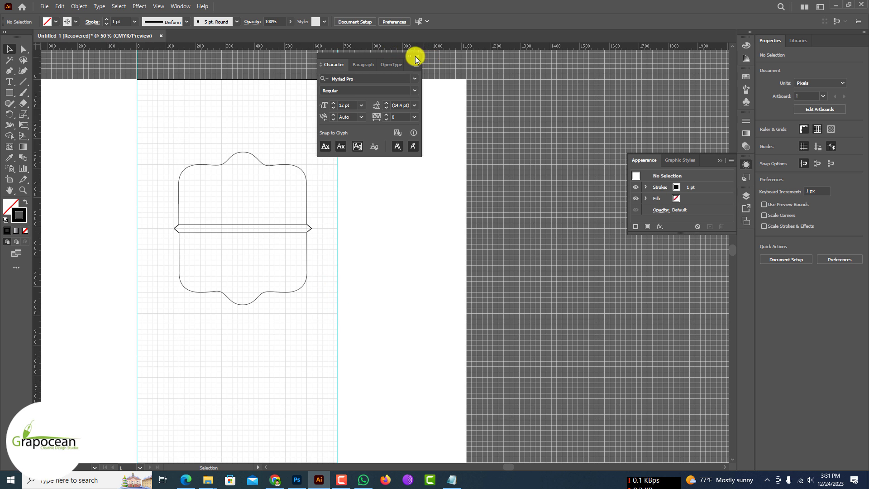
click(409, 56)
Step: Select both outline halves in Illustrator, and scale the frame placed in Photoshop as a smart object to fit between the vertical guides
scroll(200, 172, up, 1)
drag(165, 142, 348, 390)
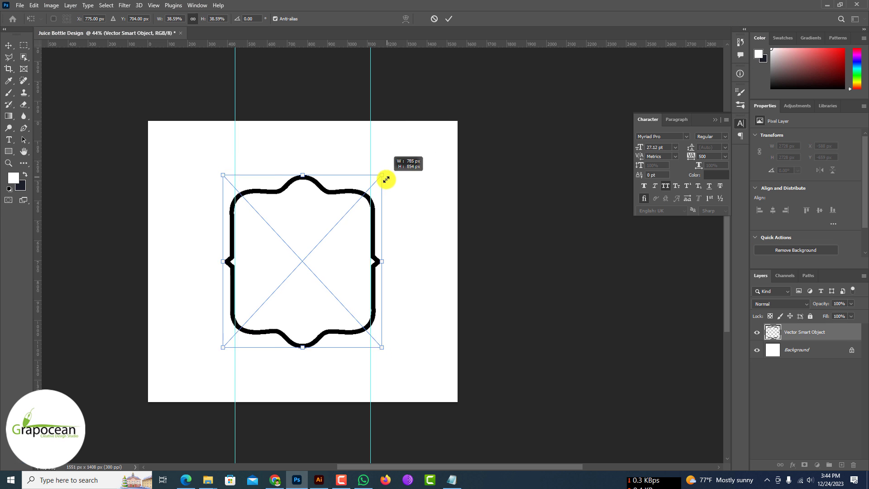
scroll(388, 178, up, 2)
drag(341, 169, 333, 121)
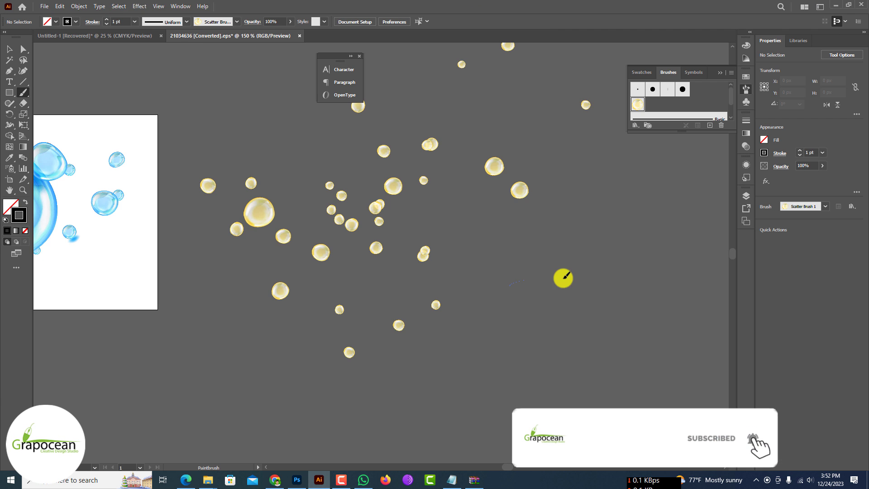
Step: Paint a Scatter Brush bubble stroke in Illustrator and place the golden bubbles around the frame in the Photoshop label
drag(488, 294, 325, 377)
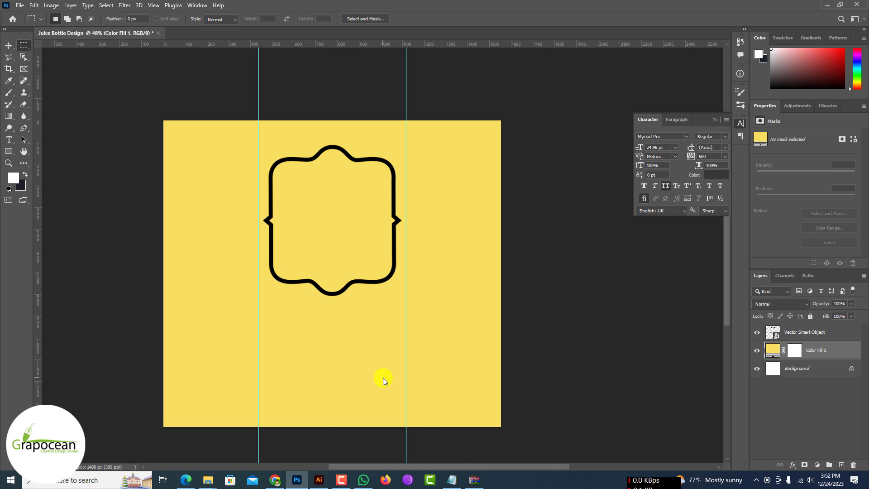
drag(383, 377, 383, 377)
drag(392, 338, 333, 189)
scroll(375, 189, up, 2)
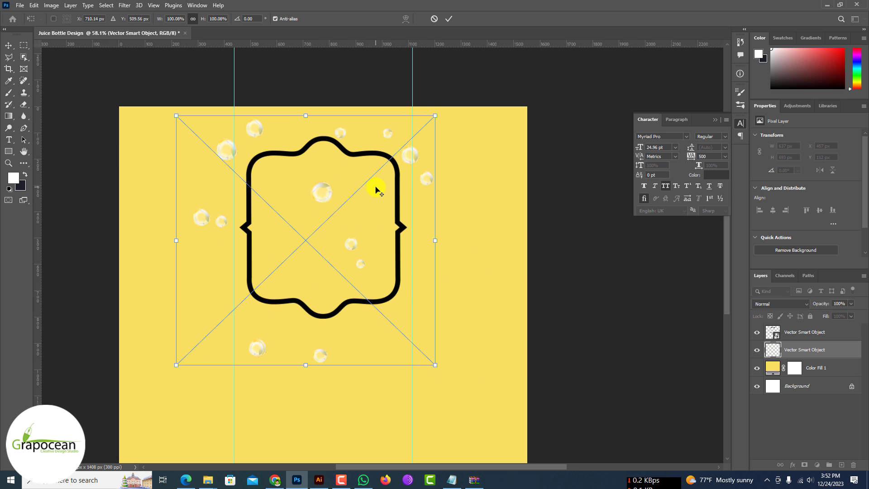
click(449, 18)
Step: Set the bubble layer's blend mode to Hard Light and add a Multiply drop shadow with a 14 px distance and 8 px size
click(781, 308)
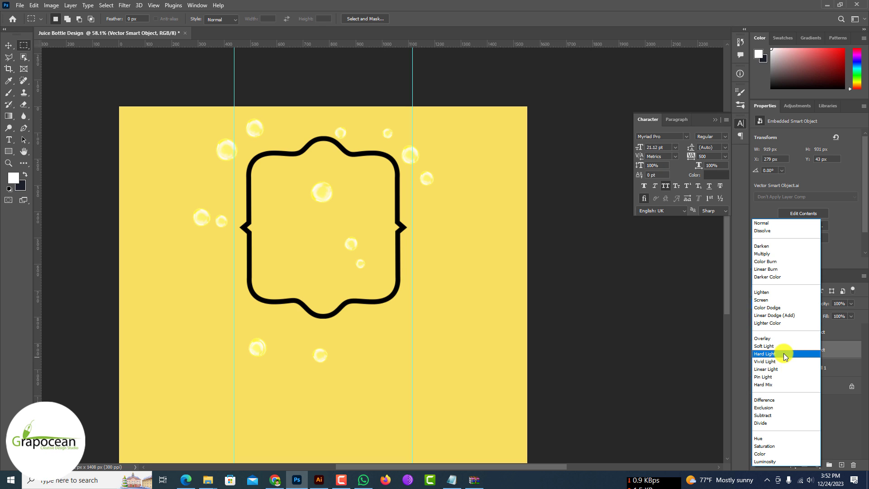
click(782, 354)
right_click(782, 354)
click(766, 101)
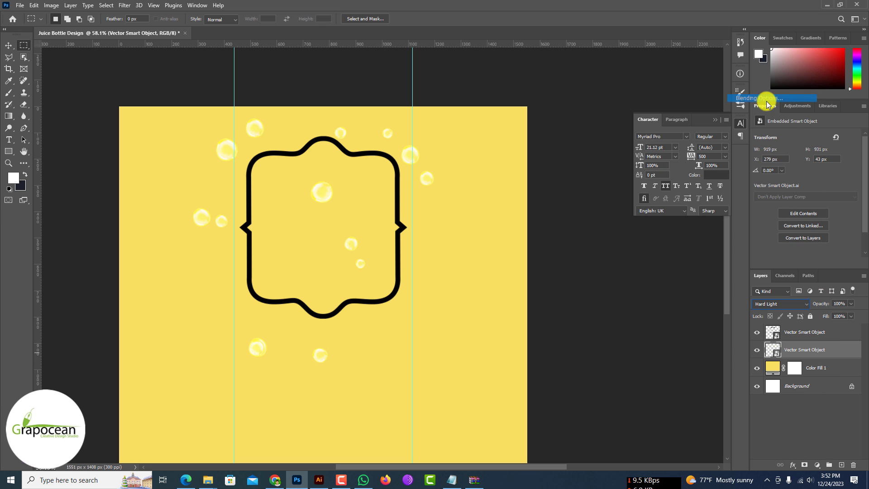
click(551, 421)
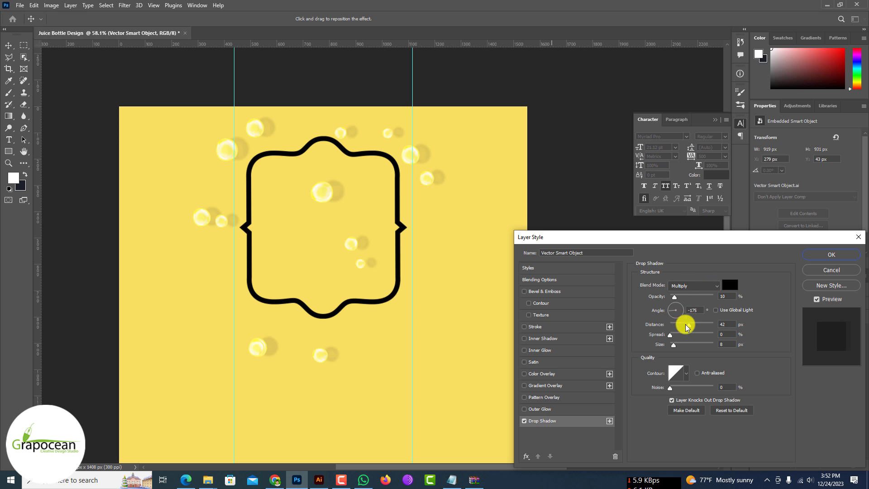
drag(671, 324, 678, 326)
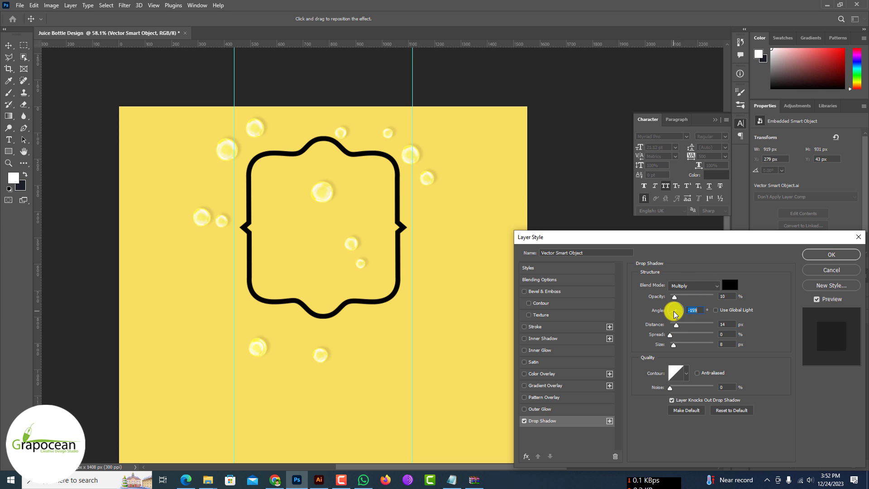
drag(673, 297, 675, 300)
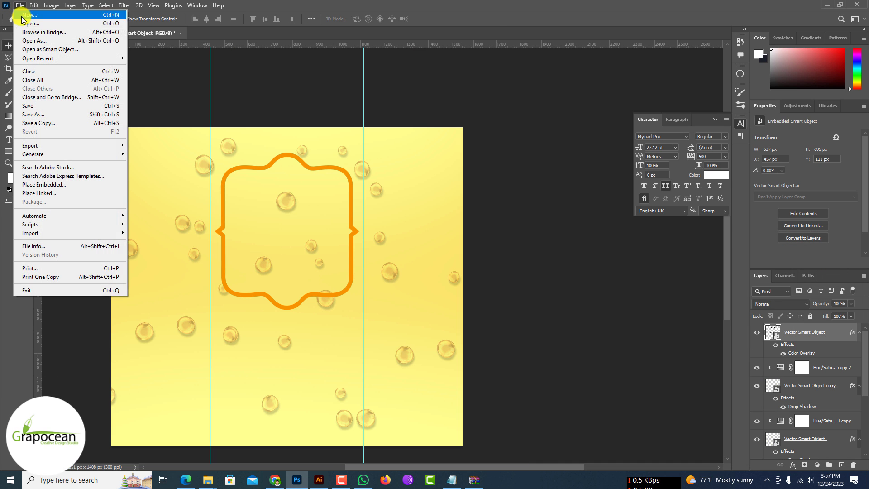
Step: Open the image cut-orange-parts-whole-fruit-with-green-leaves.jpg from the Downloads folder
click(27, 24)
click(41, 129)
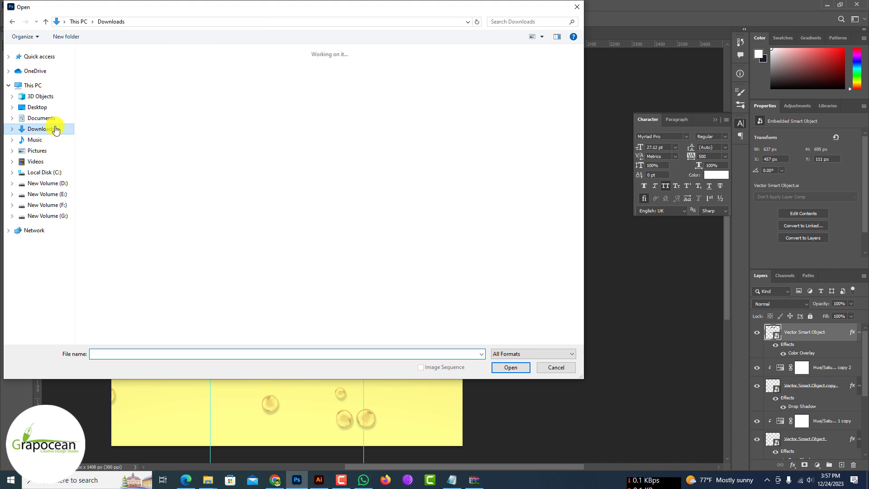
click(97, 80)
click(510, 366)
scroll(388, 295, up, 7)
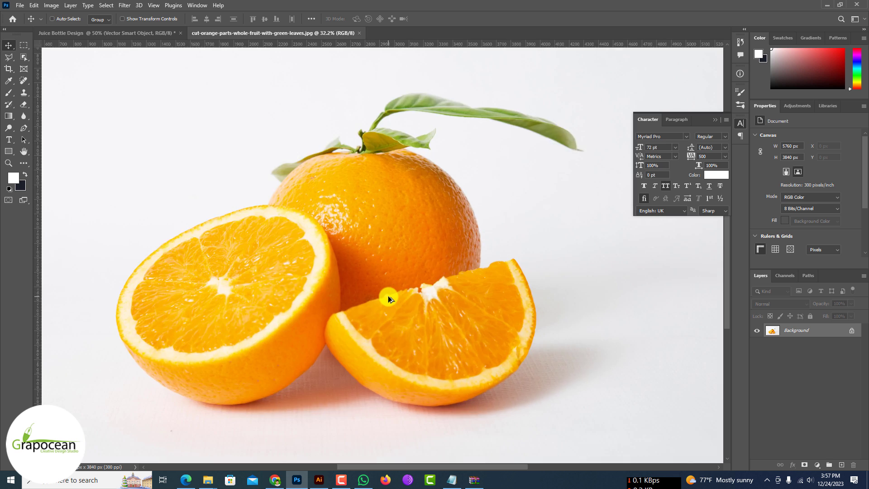
scroll(386, 294, down, 5)
scroll(343, 248, up, 7)
scroll(284, 276, down, 7)
scroll(284, 276, down, 1)
scroll(404, 261, up, 2)
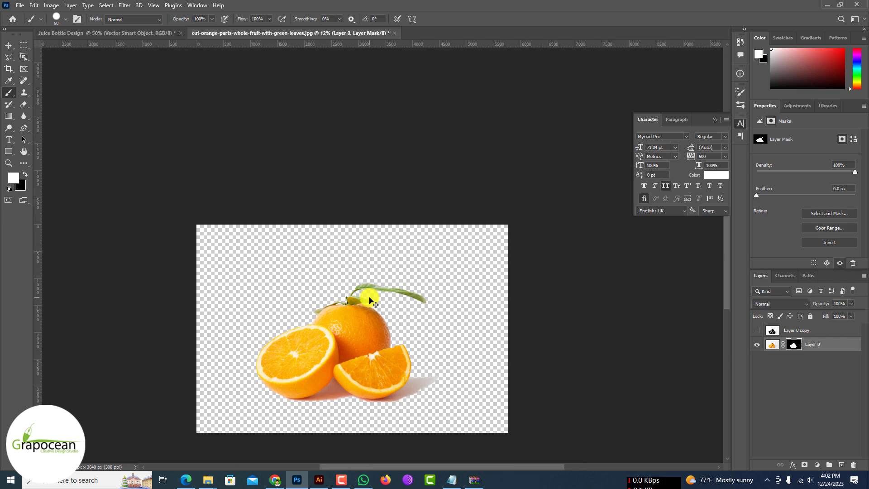
Step: Copy the masked oranges layer from the fruit photo into the Juice Bottle Design document
scroll(403, 291, up, 8)
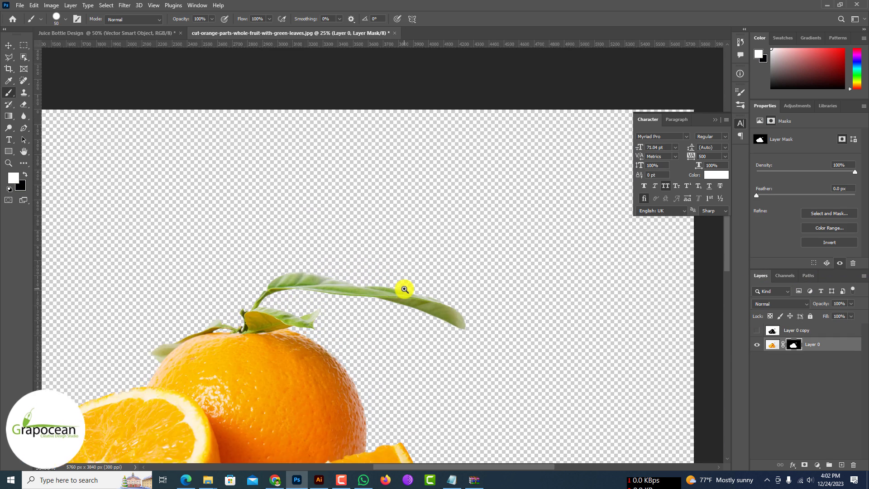
scroll(381, 336, down, 9)
scroll(336, 334, up, 4)
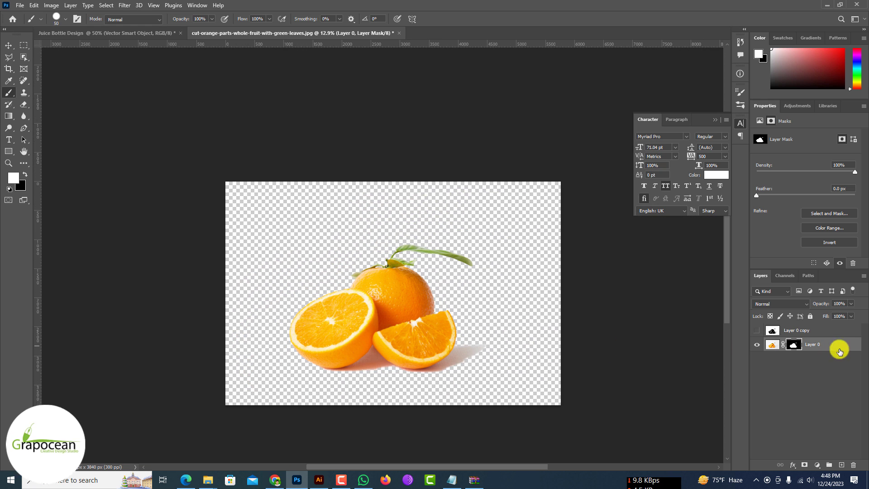
click(844, 345)
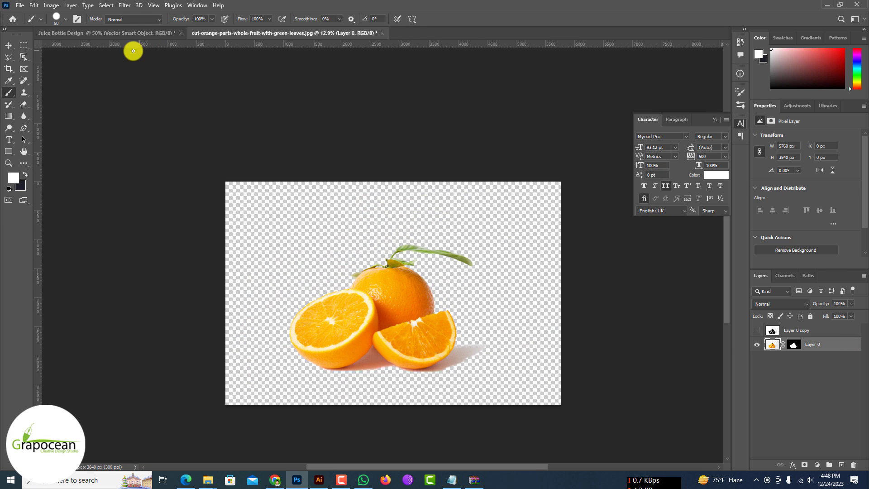
drag(133, 50, 514, 320)
right_click(824, 338)
click(795, 235)
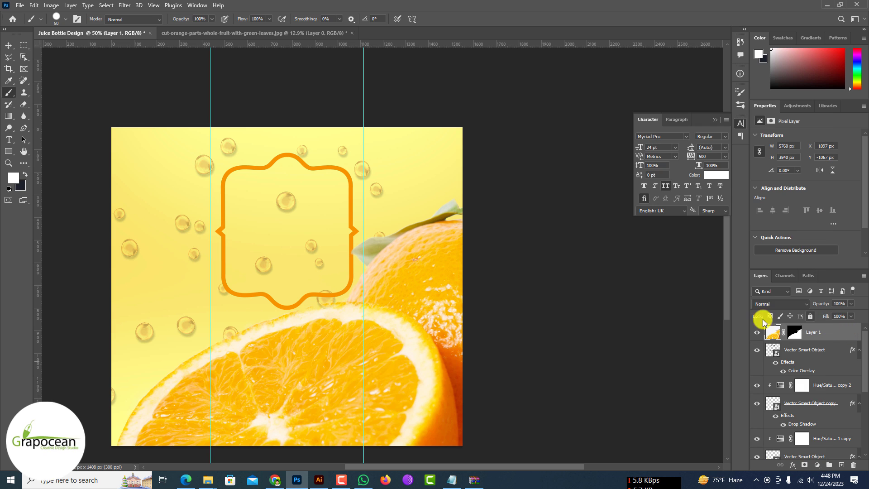
Step: Scale down the oranges layer and position it over the lower part of the ornamental frame between the vertical guides
key(ctrl+t)
scroll(348, 271, down, 5)
drag(190, 145, 353, 272)
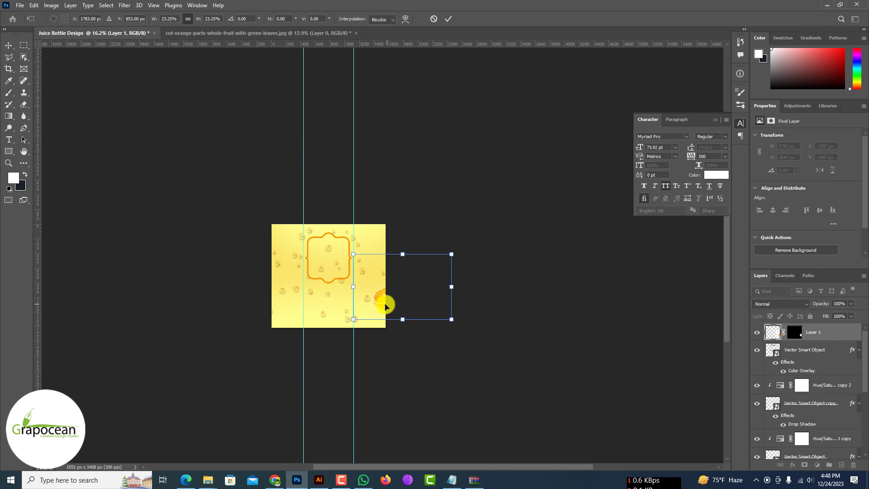
drag(385, 307, 345, 295)
scroll(345, 295, up, 4)
drag(444, 341, 394, 326)
scroll(299, 281, up, 2)
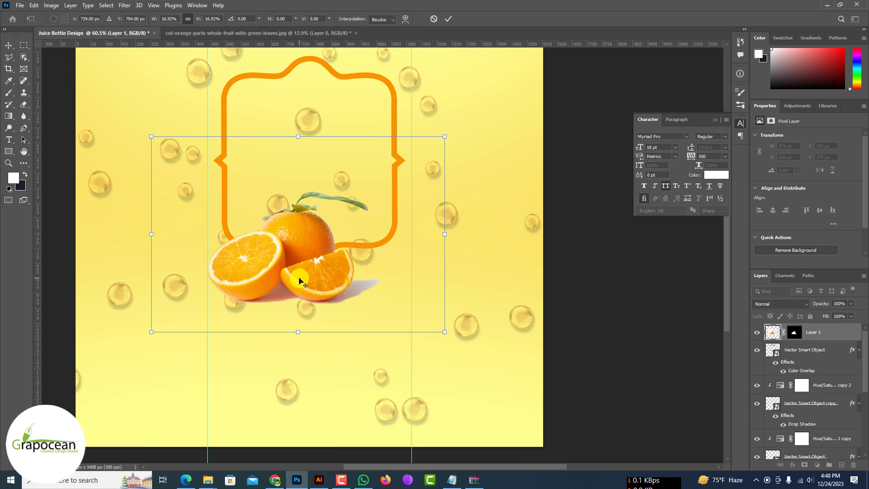
mouse_move(299, 281)
mouse_down()
mouse_move(302, 265)
mouse_move(301, 274)
mouse_up()
drag(446, 328, 479, 367)
drag(327, 281, 359, 262)
drag(519, 332, 471, 307)
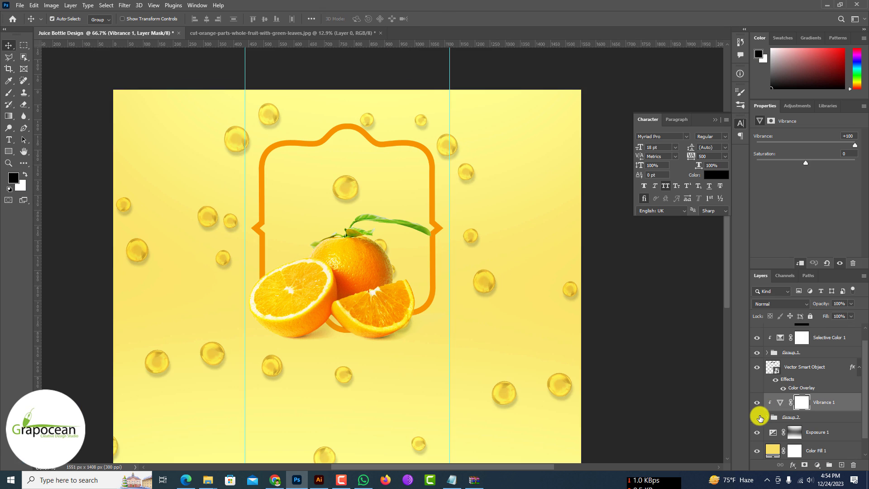
click(757, 367)
click(757, 367)
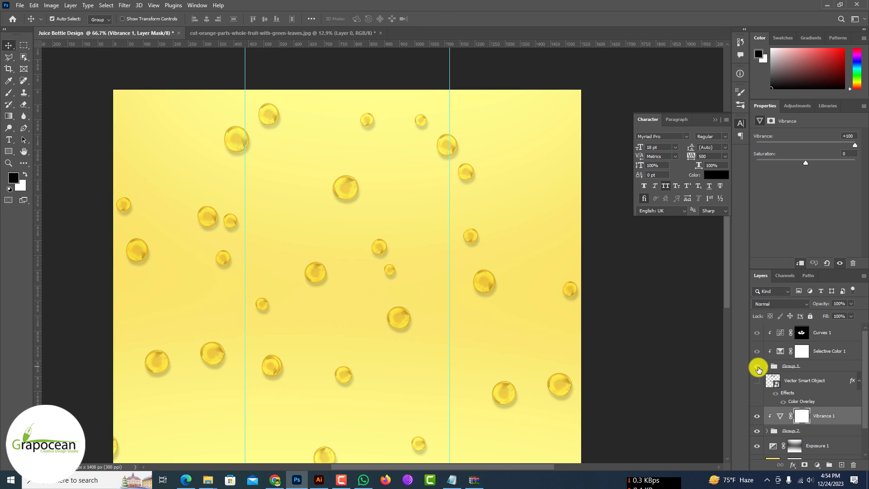
click(767, 379)
click(651, 371)
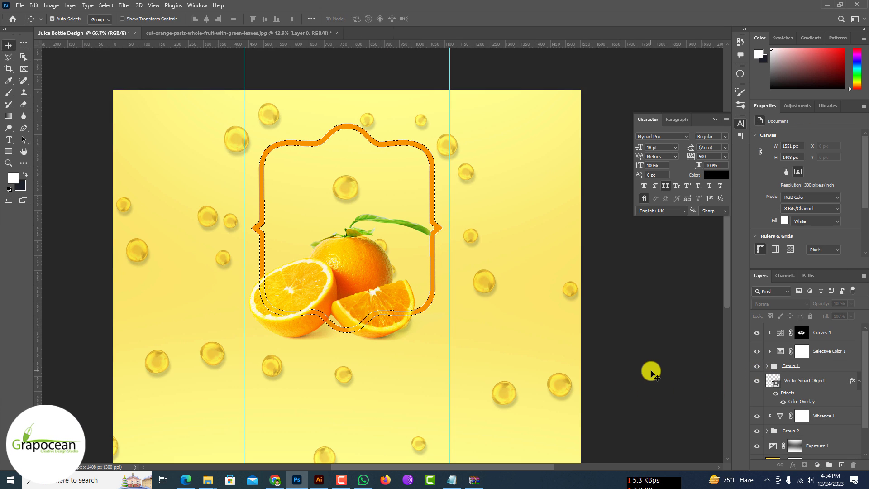
Step: Draw a white rectangle without a stroke, about 629 by 795 px, covering the frame, and place its layer below the frame layer
right_click(9, 151)
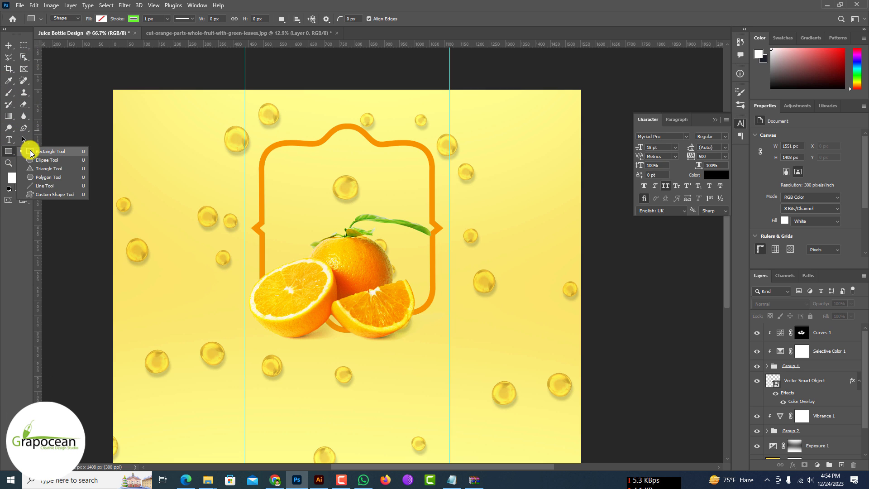
click(50, 151)
click(102, 19)
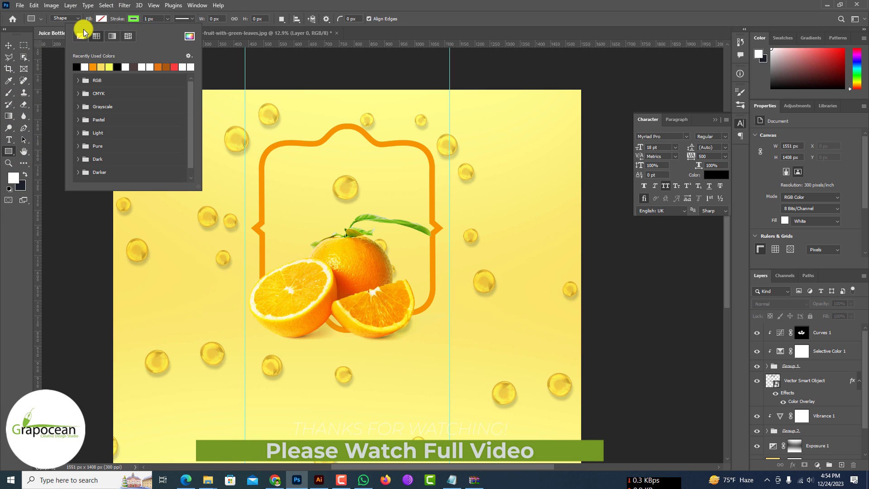
drag(255, 117, 445, 356)
drag(823, 339, 820, 410)
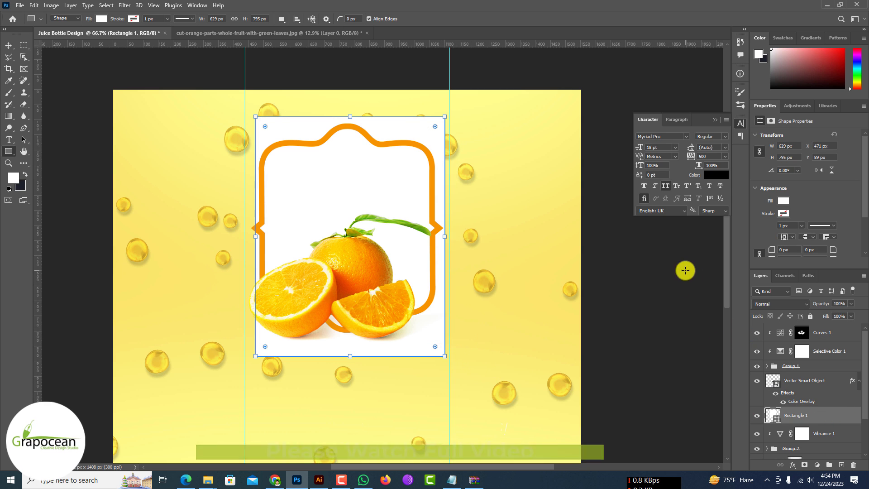
click(24, 45)
click(8, 44)
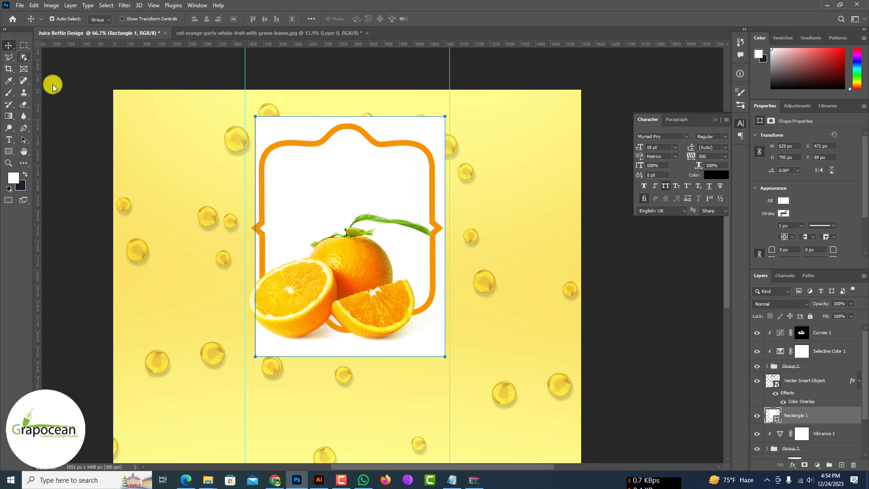
click(53, 83)
Step: Scale the white rectangle behind the frame to about 100.48%
scroll(272, 227, up, 5)
scroll(272, 229, up, 2)
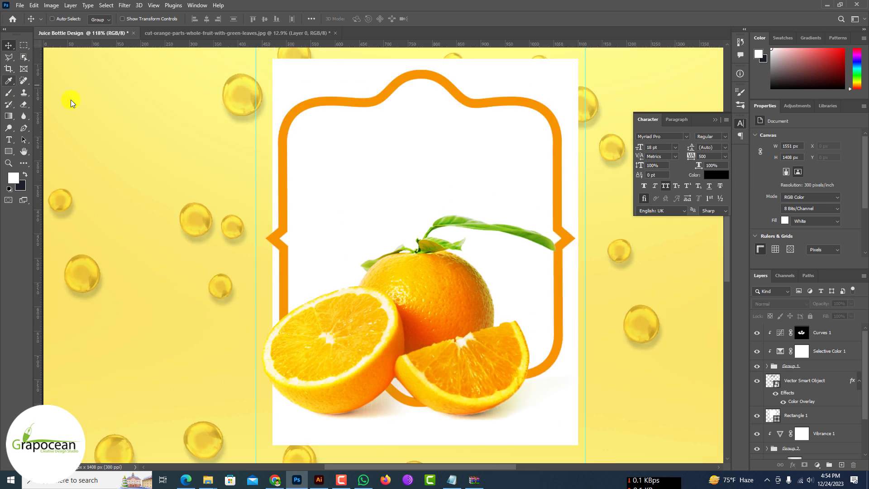
scroll(341, 174, down, 4)
scroll(381, 181, up, 2)
ctrl+click(516, 187)
key(ctrl+t)
drag(526, 218, 524, 252)
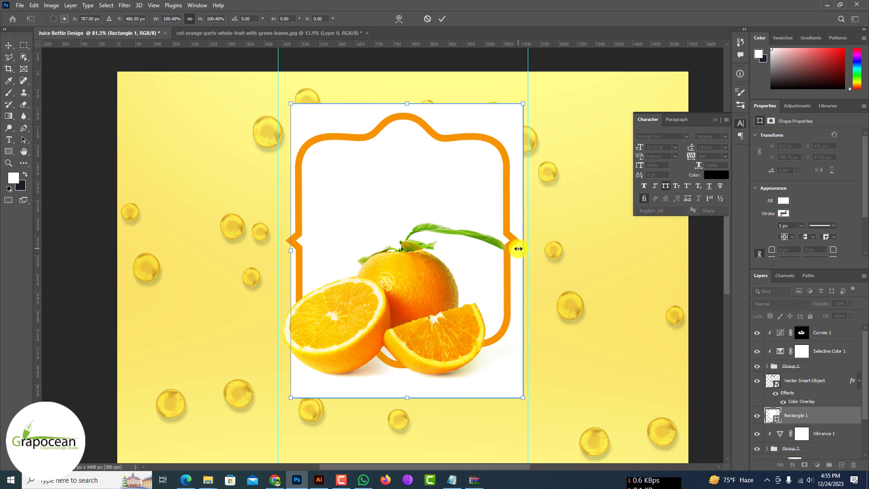
key(Return)
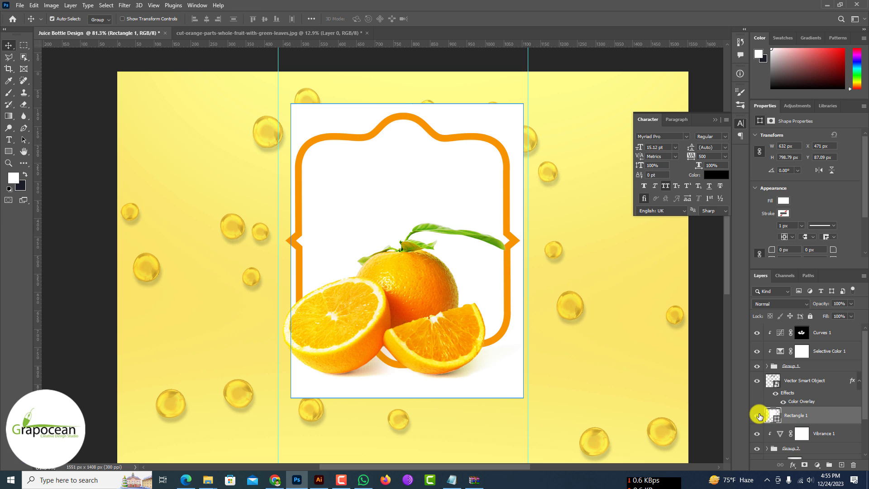
Step: Load the ornamental frame's outline as a selection and invert it
ctrl+click(772, 380)
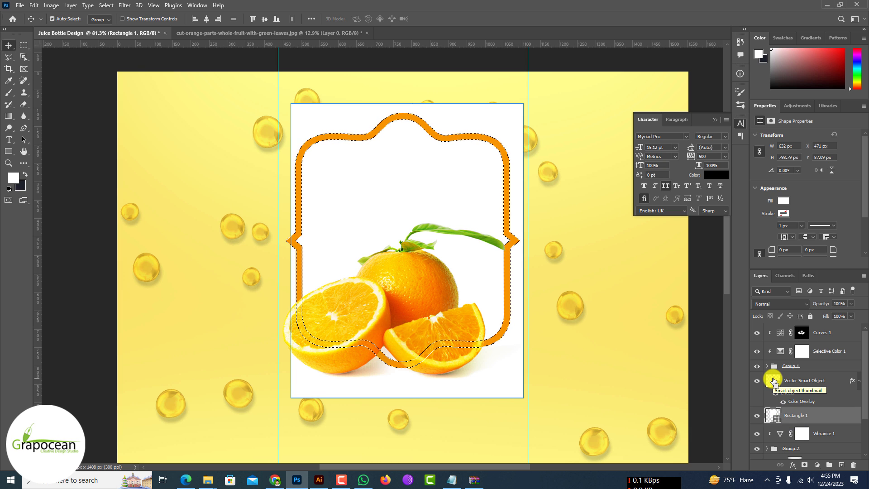
key(ctrl+shift+i)
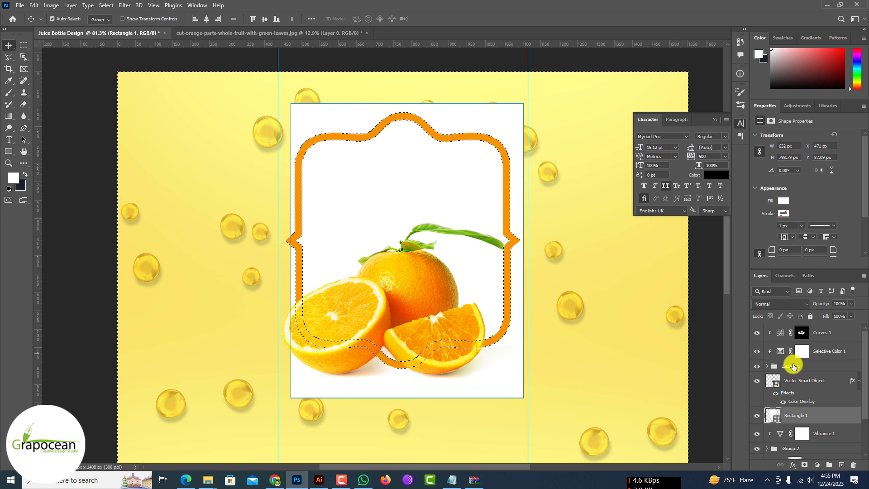
click(803, 465)
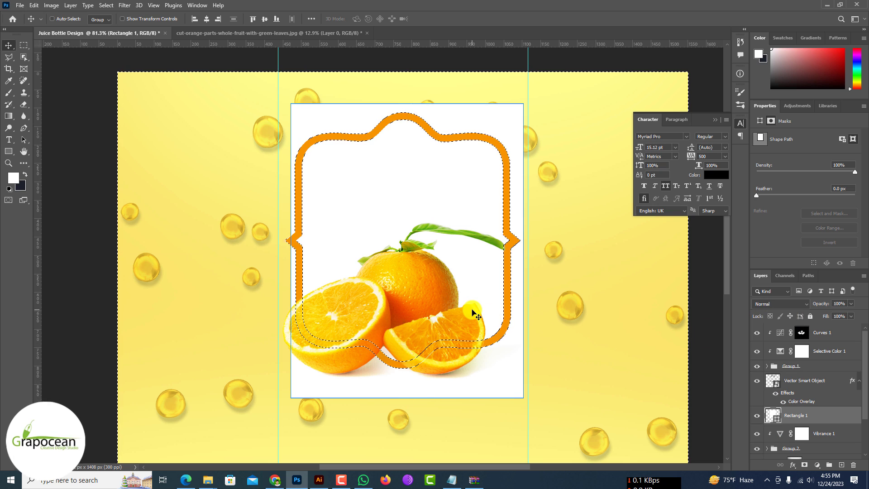
Step: Trace around the middle of the orange frame with the Polygonal Lasso to subtract its interior from the selection
alt+click(314, 142)
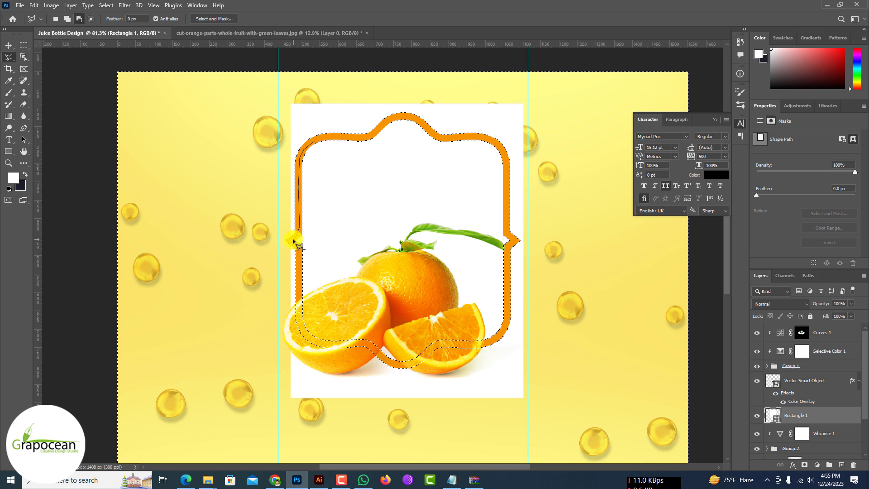
click(299, 316)
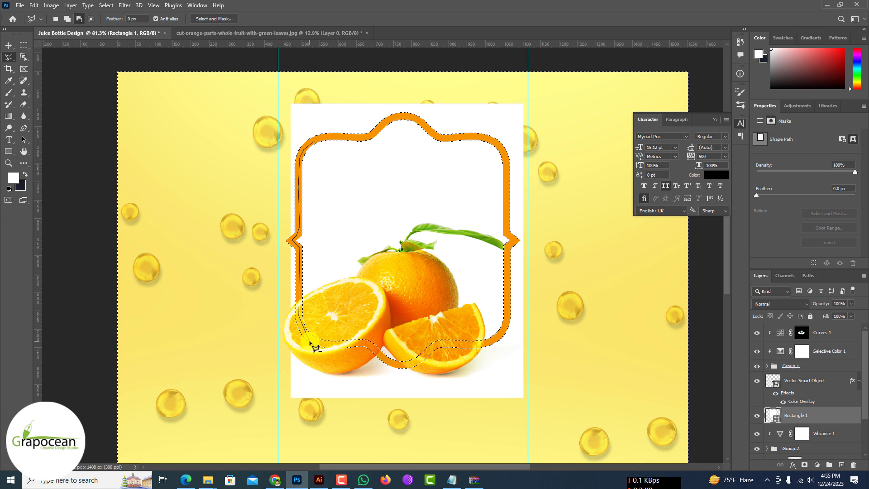
click(366, 345)
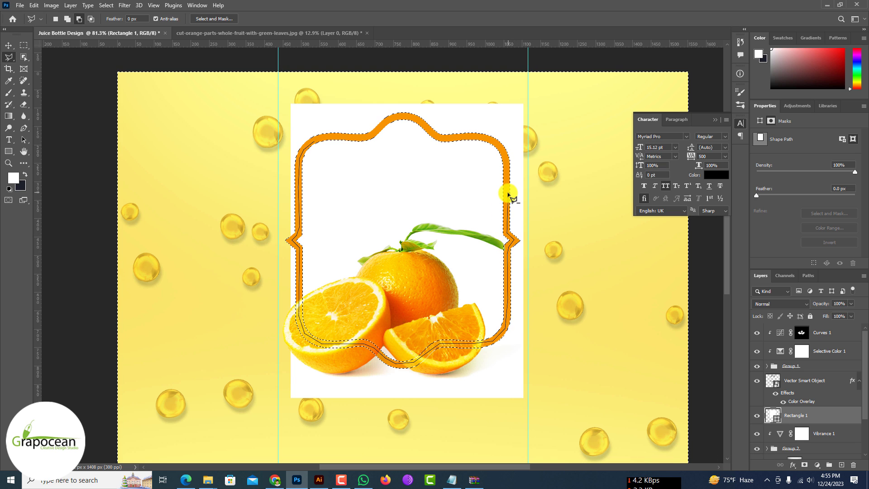
click(465, 136)
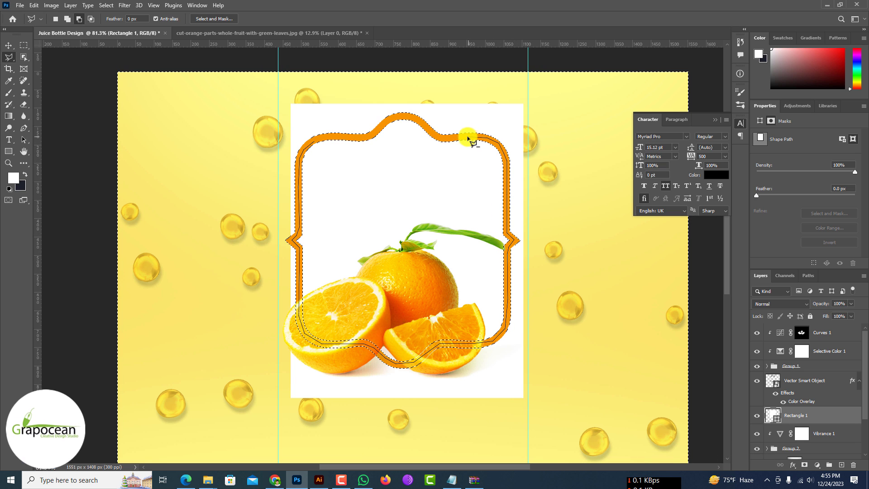
click(445, 136)
click(428, 131)
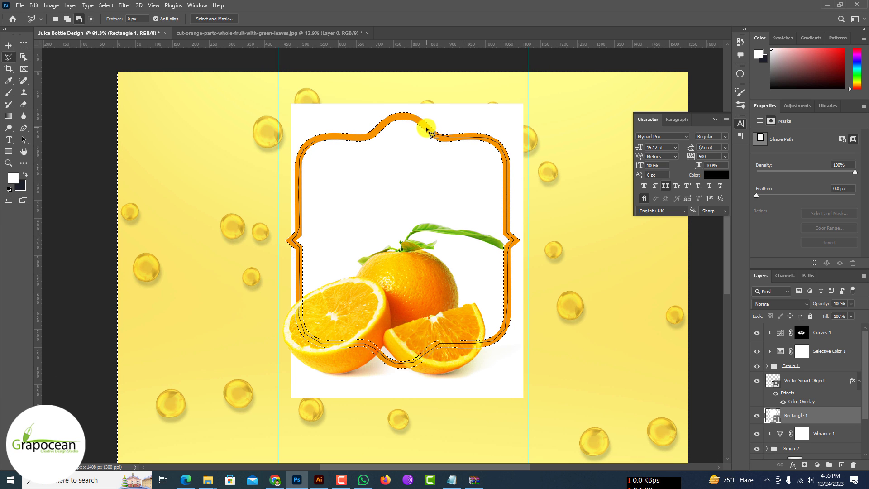
click(378, 127)
click(370, 136)
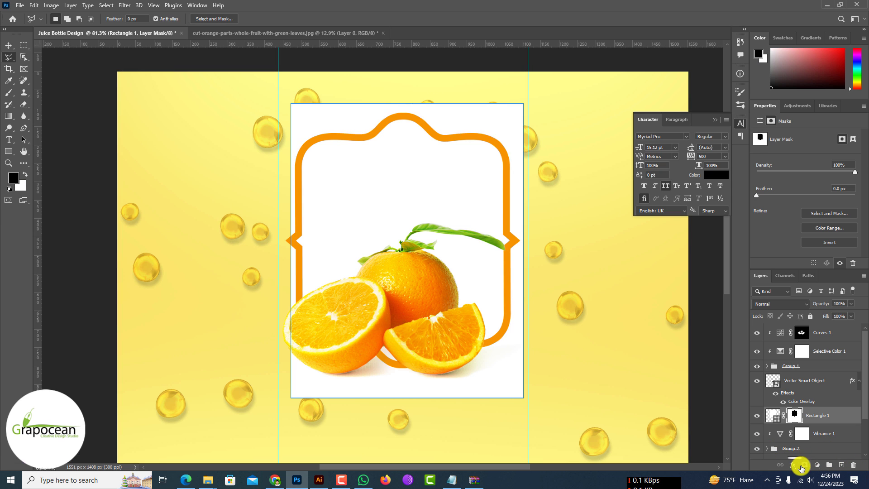
Step: Mask the white rectangle with the selection and invert the mask so that white fills only the inside of the frame
click(831, 468)
click(24, 45)
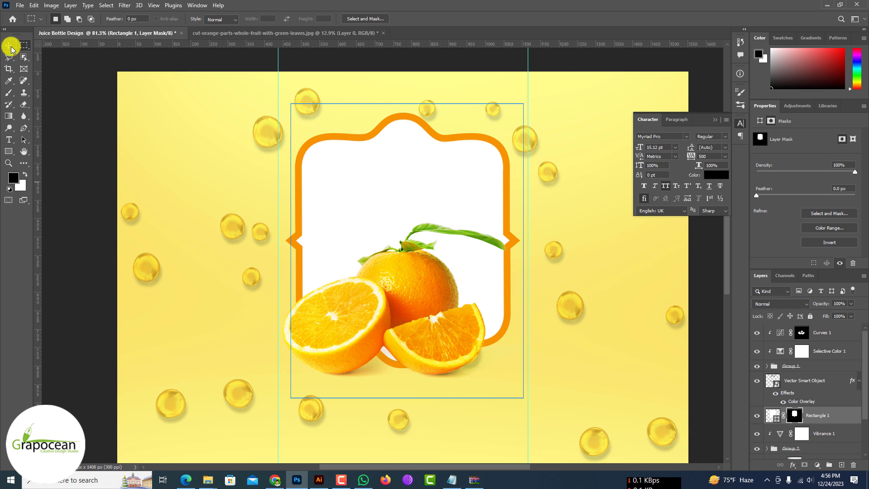
click(11, 49)
click(245, 251)
scroll(245, 251, down, 3)
scroll(334, 289, up, 2)
scroll(385, 299, down, 2)
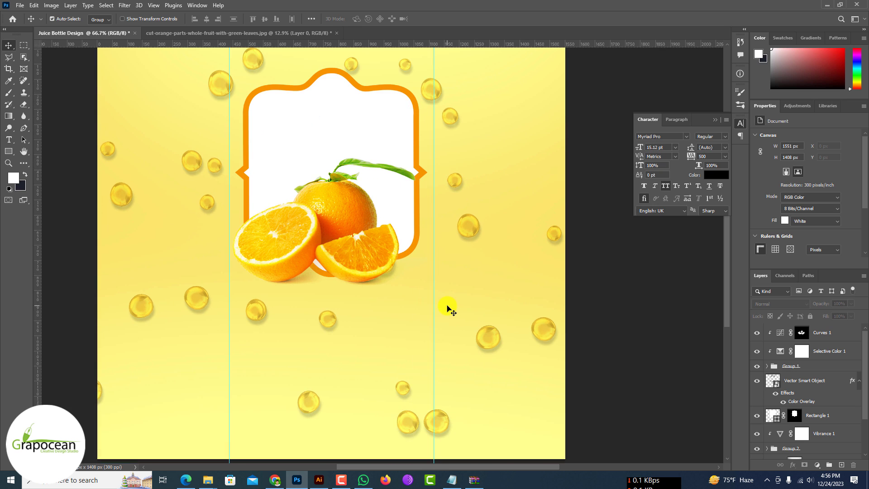
Step: Try shifting the bubble group slightly up and left, and undo the move
drag(489, 339, 487, 338)
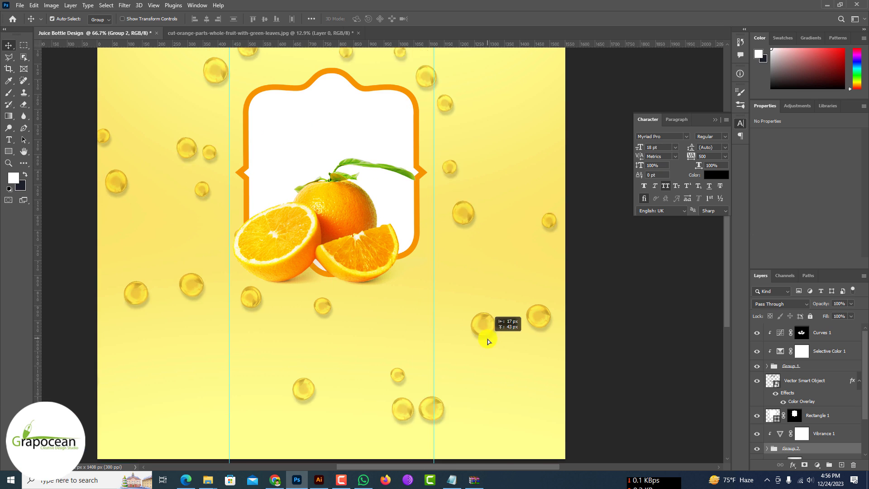
key(ctrl+z)
key(ctrl+z)
Step: Expand Group 2 and select its Vector Smart Object copy layer of bubbles
click(767, 430)
scroll(805, 423, down, 3)
click(836, 412)
key(ctrl+t)
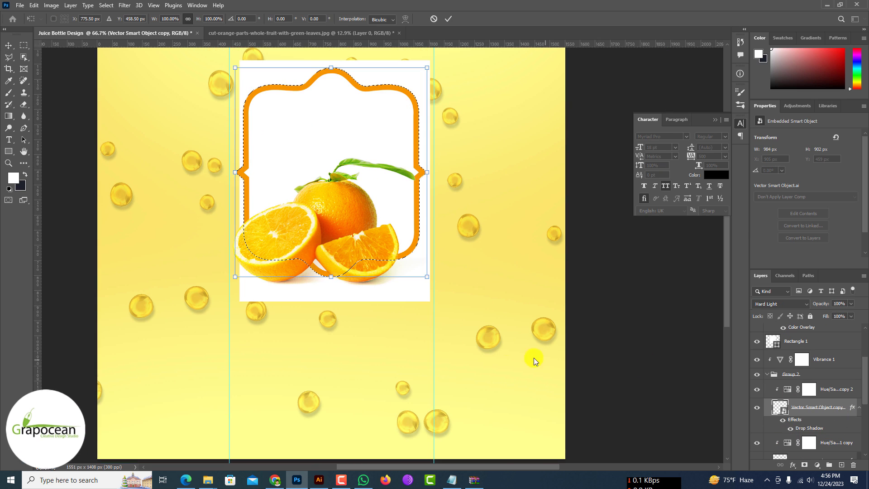
scroll(457, 314, down, 4)
click(448, 18)
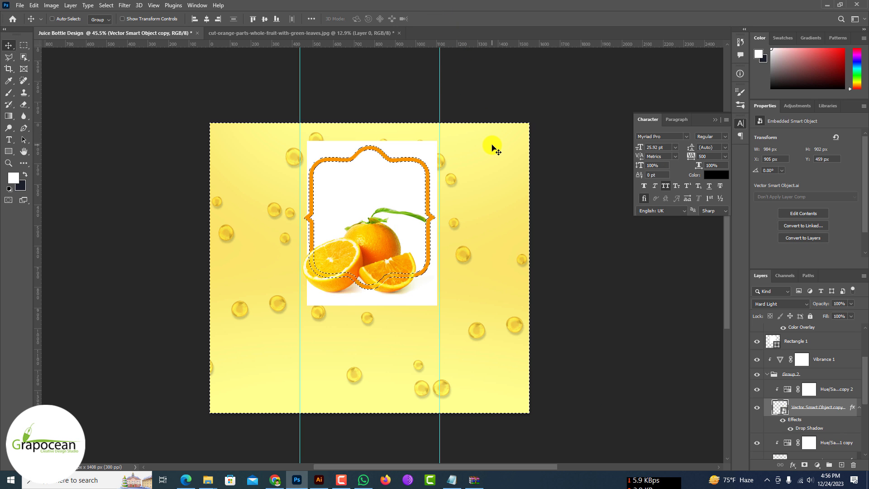
Step: Redo the undone edits to restore the white rectangle's mask, and clear the layer selection
key(ctrl+shift+z)
key(ctrl+shift+z)
key(ctrl+shift+z)
ctrl+click(600, 323)
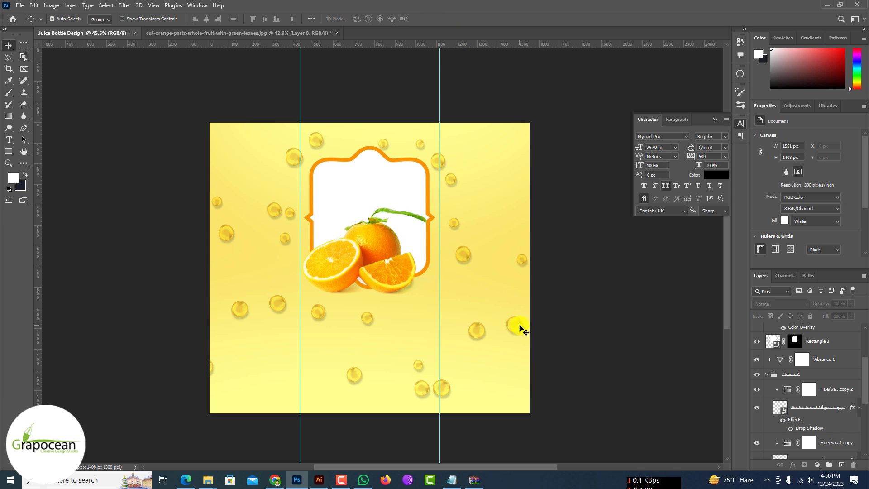
Step: Enlarge the Vector Smart Object copy bubbles to about 168% toward the lower right, and shift the bubble group right and down
ctrl+click(518, 325)
click(769, 408)
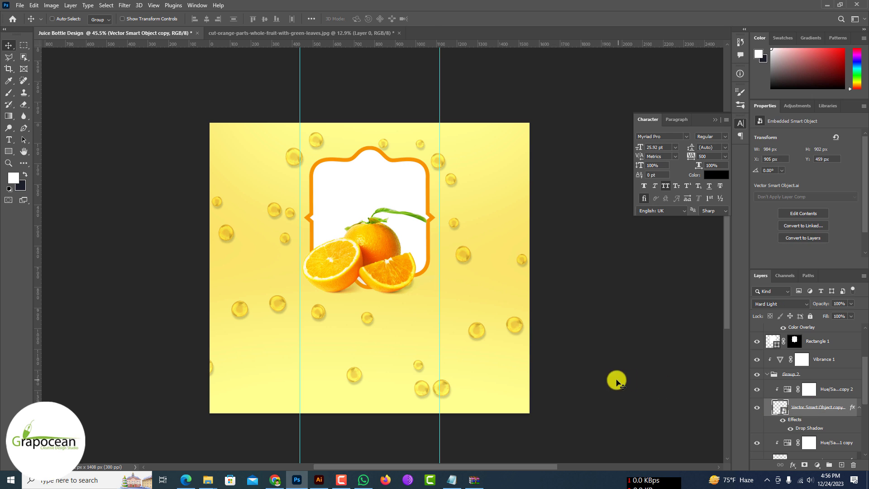
key(ctrl+t)
drag(604, 415, 675, 467)
drag(524, 319, 544, 417)
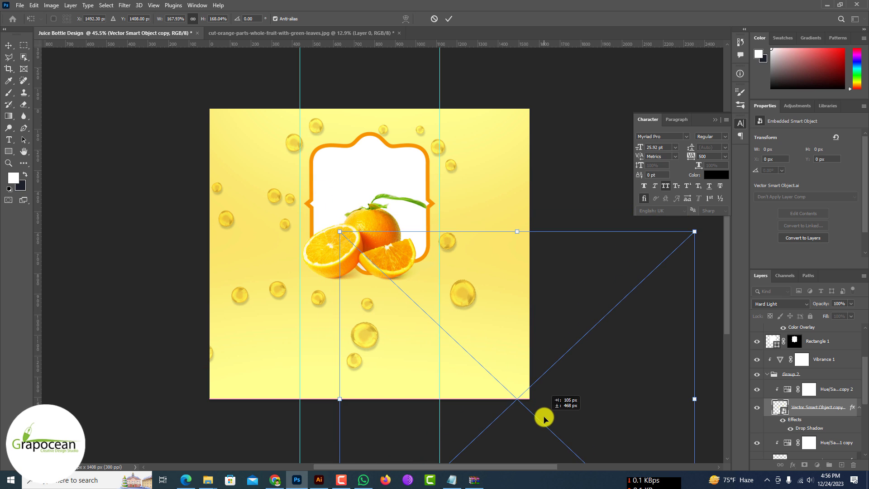
click(452, 19)
drag(452, 169, 484, 195)
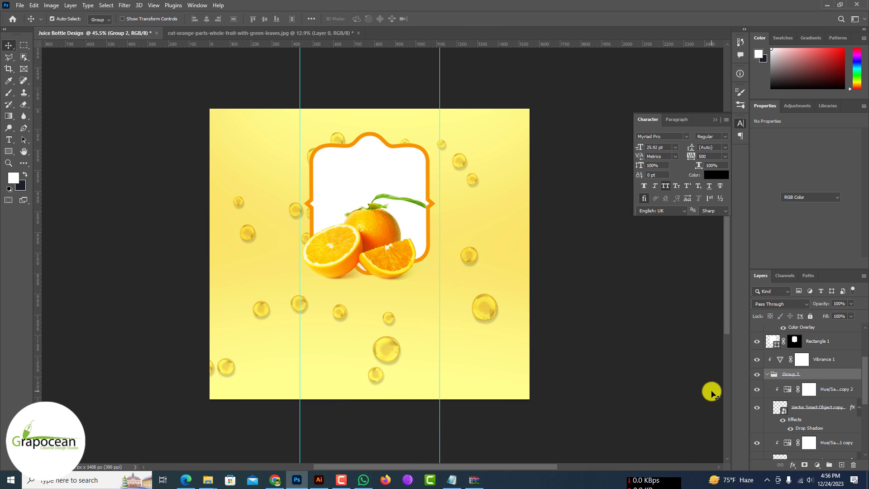
Step: Try shifting the lower Vector Smart Object bubbles layer in Group 2 left and down, to X 279 px and Y 970 px
click(828, 407)
key(ctrl+t)
scroll(826, 446, down, 2)
click(827, 443)
key(ctrl+t)
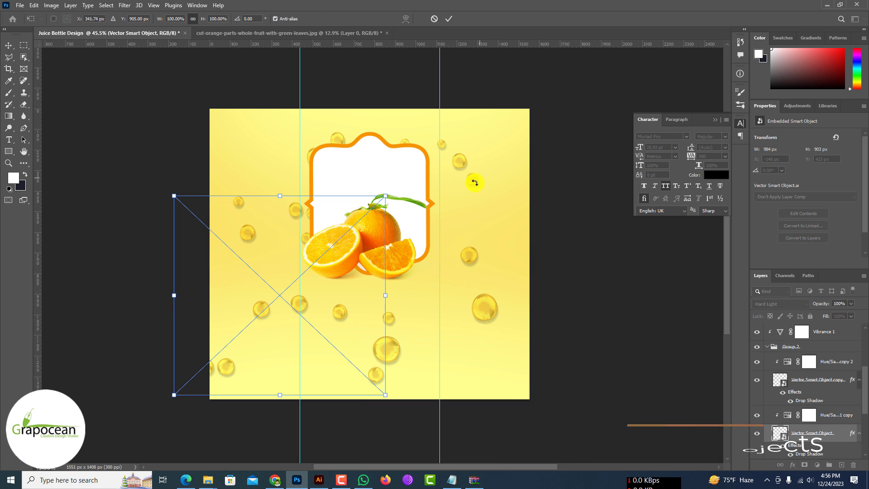
drag(361, 301, 292, 312)
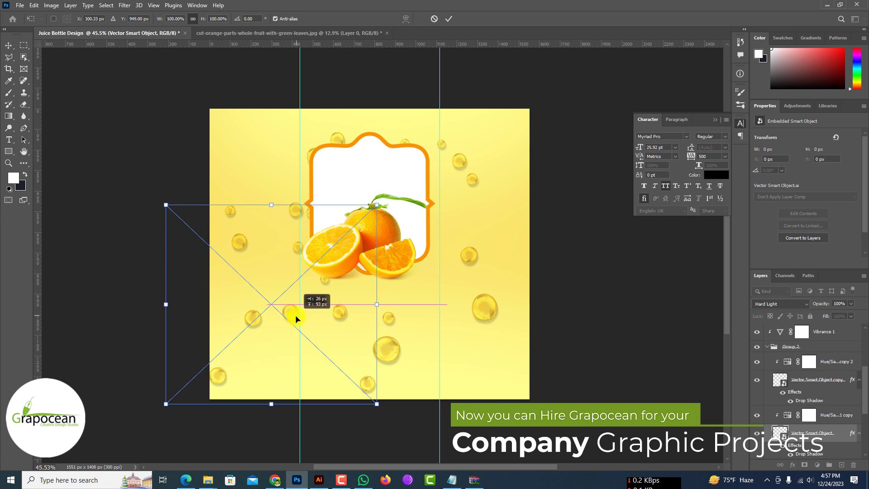
click(443, 19)
scroll(574, 334, down, 3)
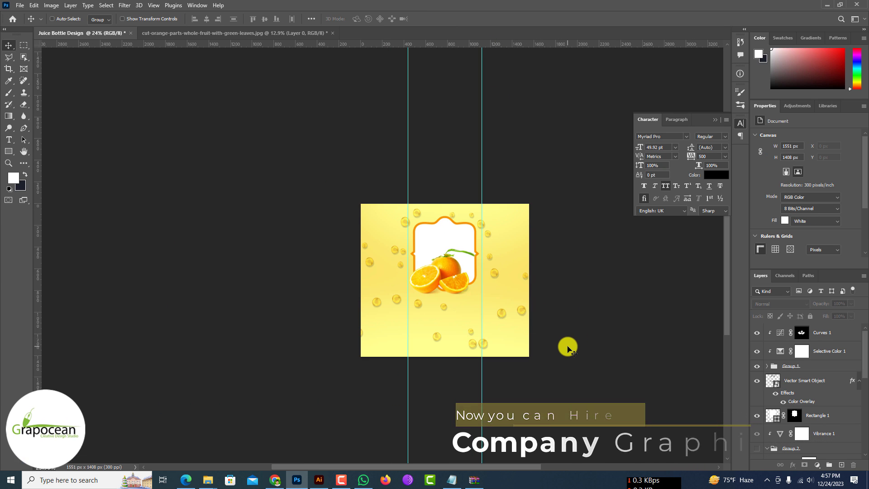
click(787, 366)
key(ctrl+t)
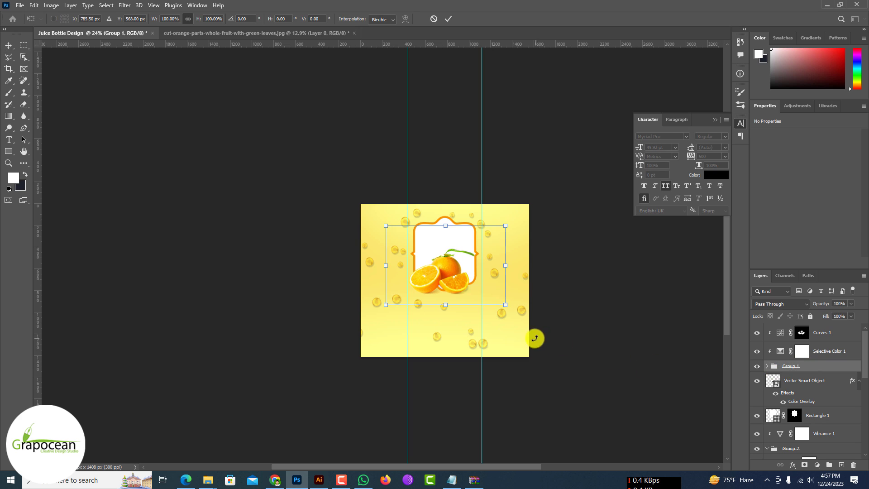
click(756, 381)
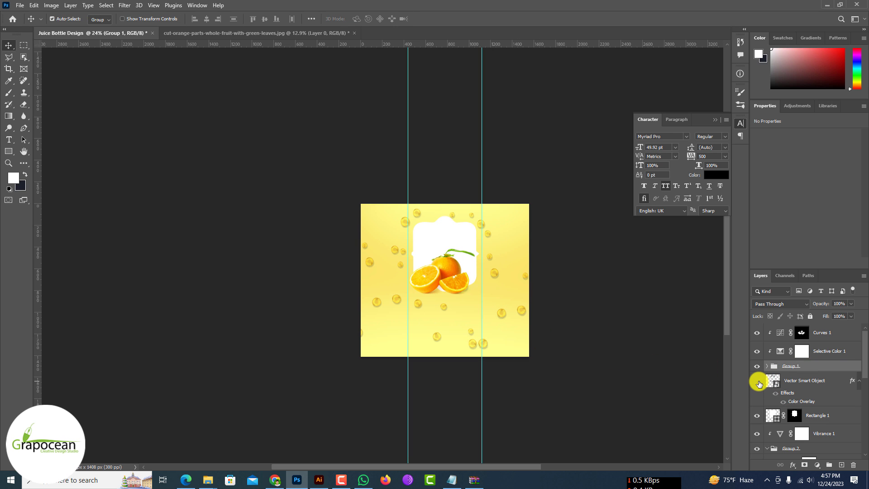
Step: Enlarge the Group 2 bubbles to about 173% and shift the group right and down over the label
click(761, 448)
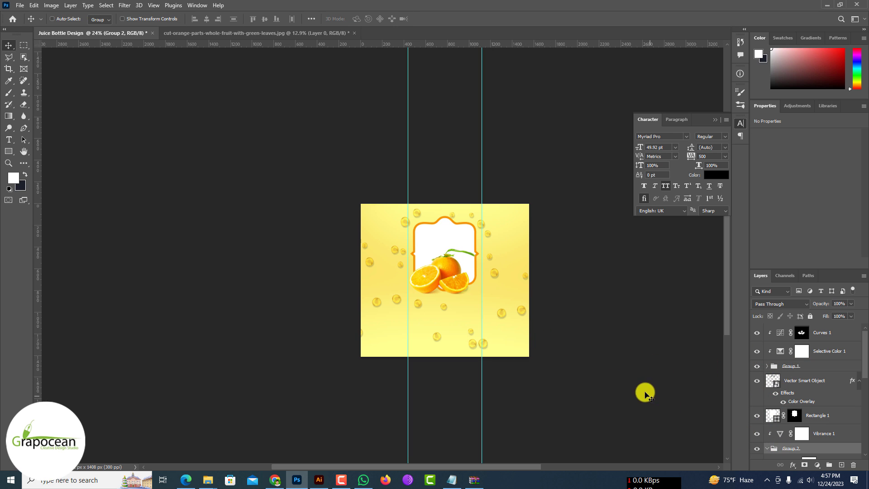
key(ctrl+t)
drag(562, 349, 650, 401)
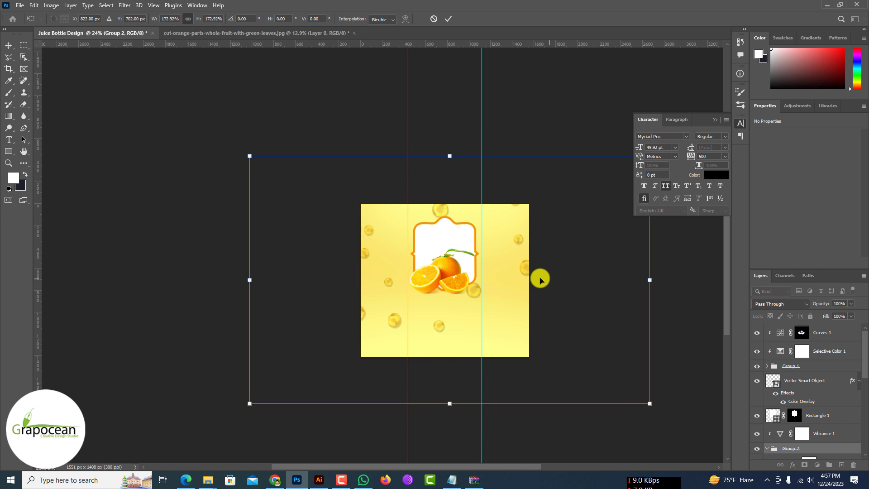
drag(518, 274, 536, 321)
click(447, 19)
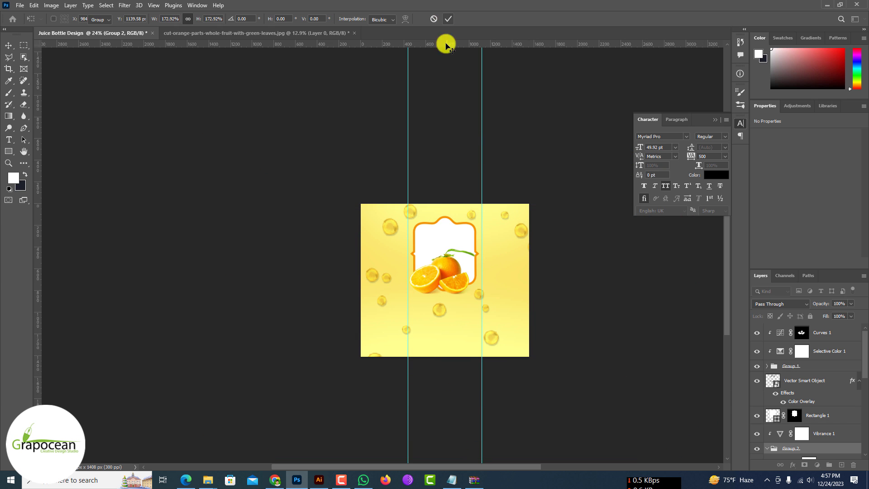
Step: Lower the opacity of the Group 2 bubbles to 37%
ctrl+click(458, 312)
ctrl+click(458, 313)
ctrl+click(459, 313)
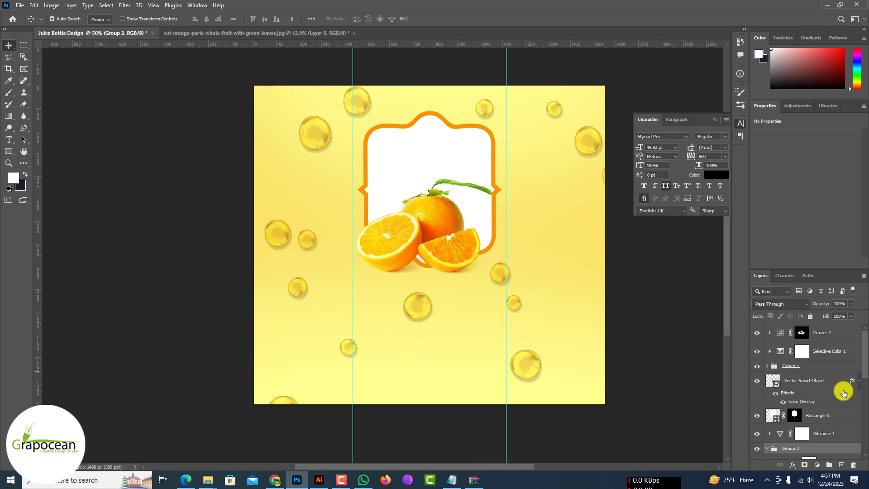
drag(851, 310, 824, 313)
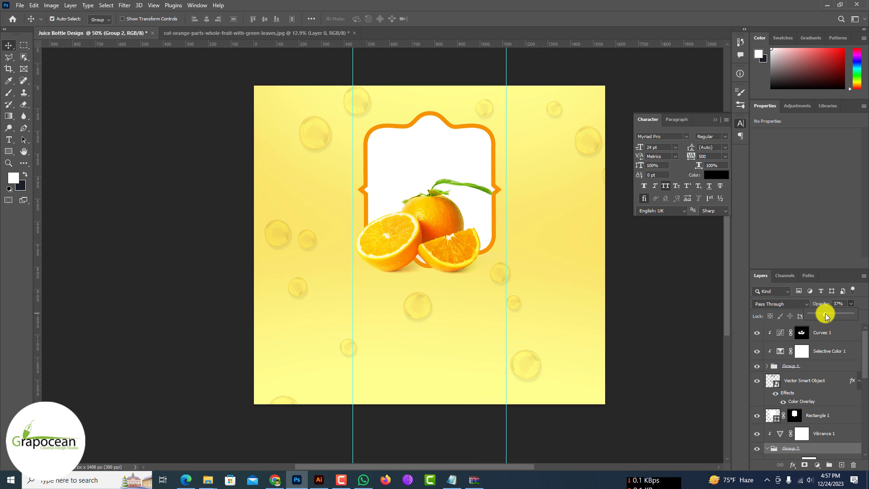
Step: Scale the Group 2 bubbles down to about 69% and shift the group up across the label
key(ctrl+t)
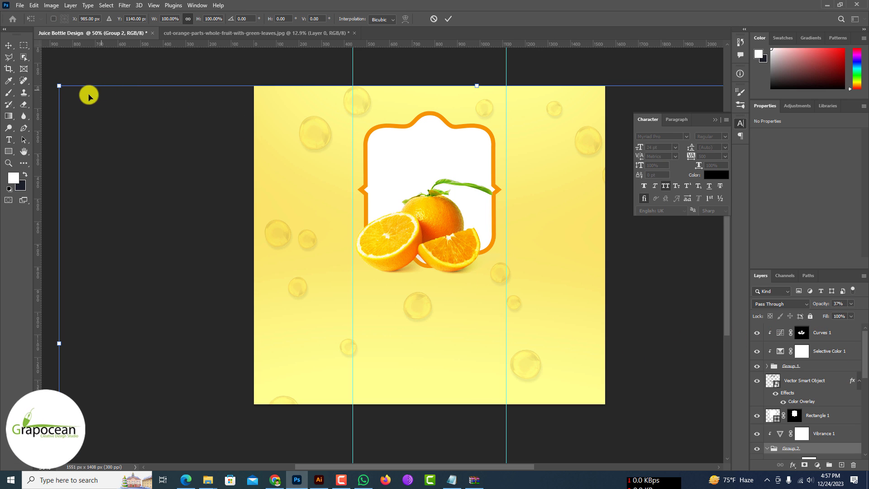
drag(60, 86, 155, 227)
drag(435, 312, 434, 254)
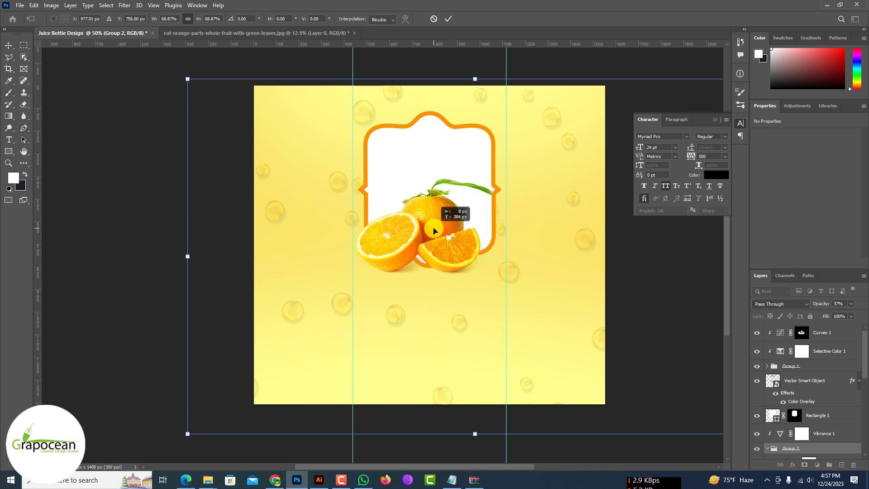
key(Return)
Step: Select the orange fruit group and move it slightly down over the frame's lower edge
alt+scroll(362, 254, down, 2)
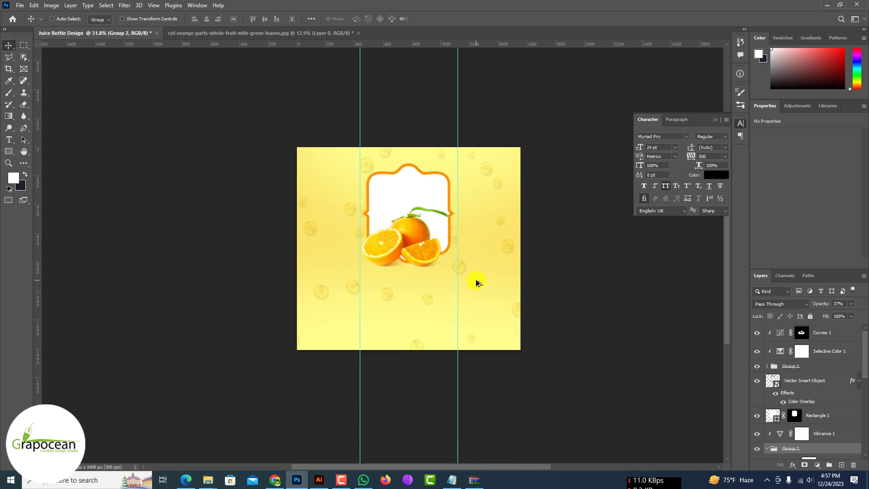
ctrl+click(430, 311)
ctrl+click(410, 269)
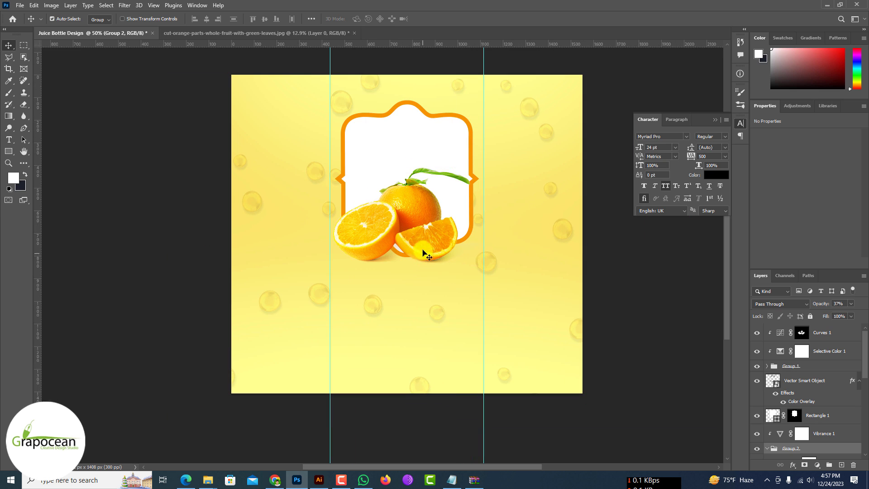
ctrl+click(422, 217)
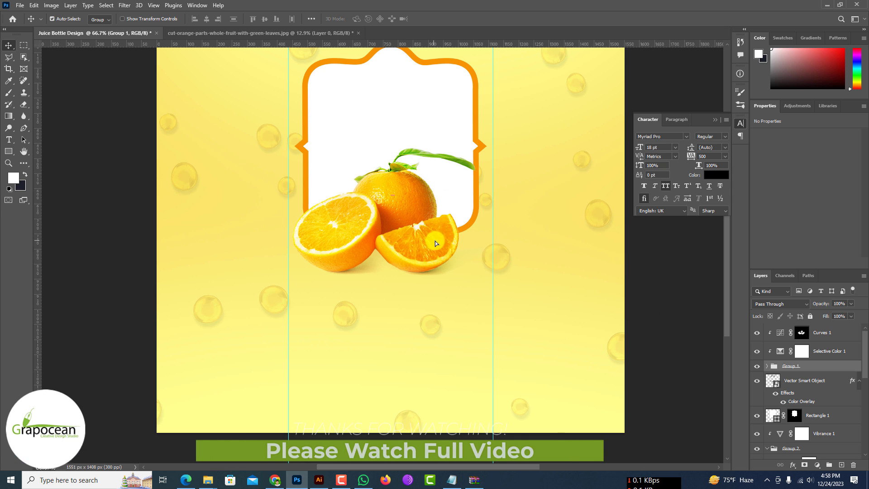
click(806, 351)
drag(412, 225, 416, 247)
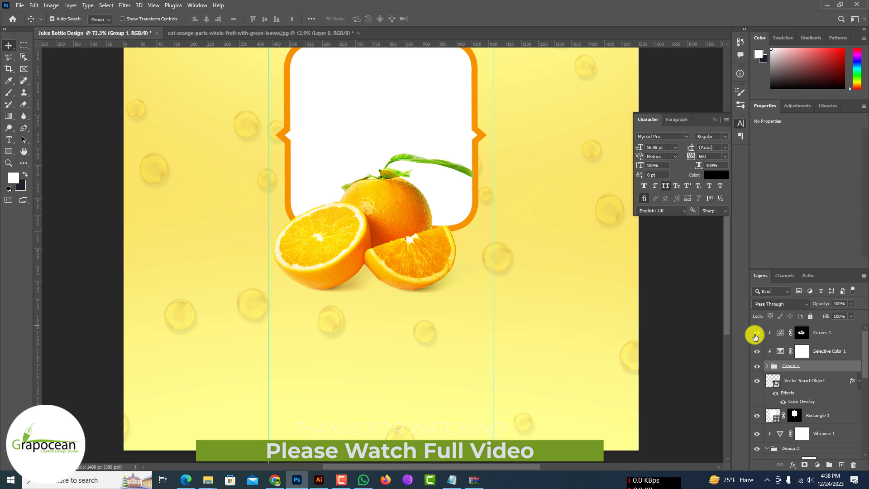
Step: Paint white on the Curves 1 layer mask with the 175 px brush to extend the adjustment over the oranges
click(802, 332)
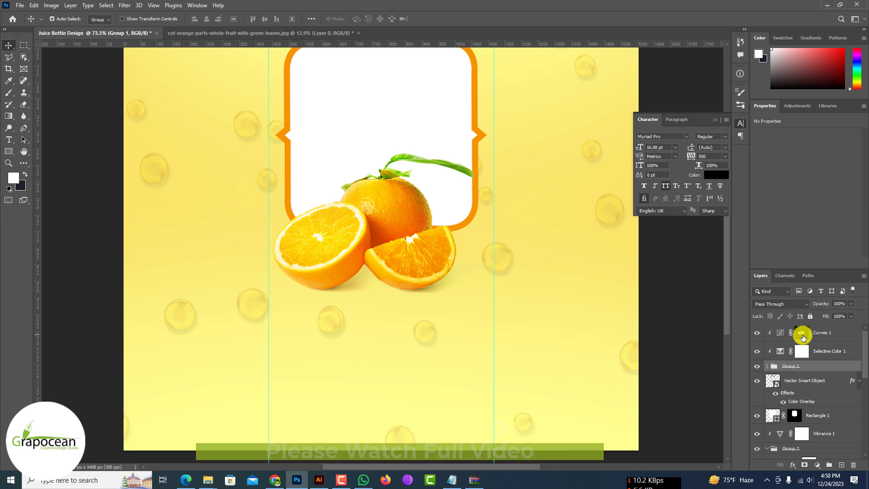
click(8, 92)
key(x)
scroll(427, 220, up, 1)
scroll(427, 221, up, 1)
key(x)
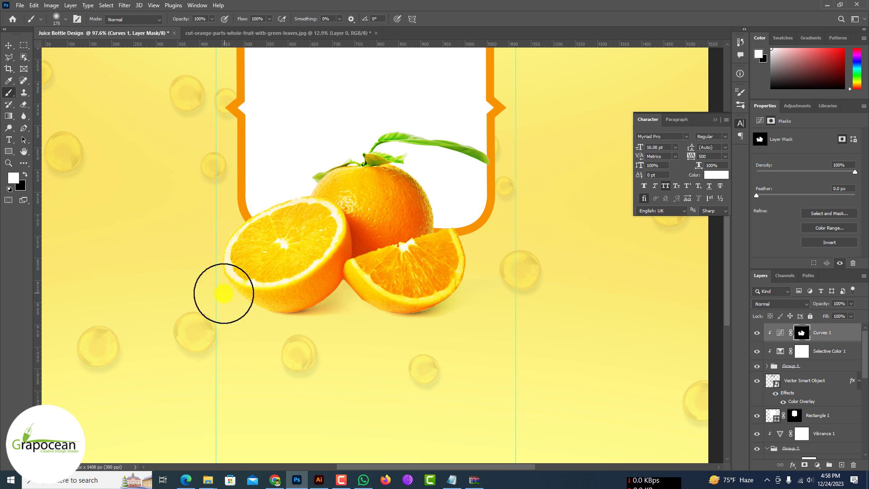
scroll(387, 287, down, 5)
scroll(382, 273, up, 5)
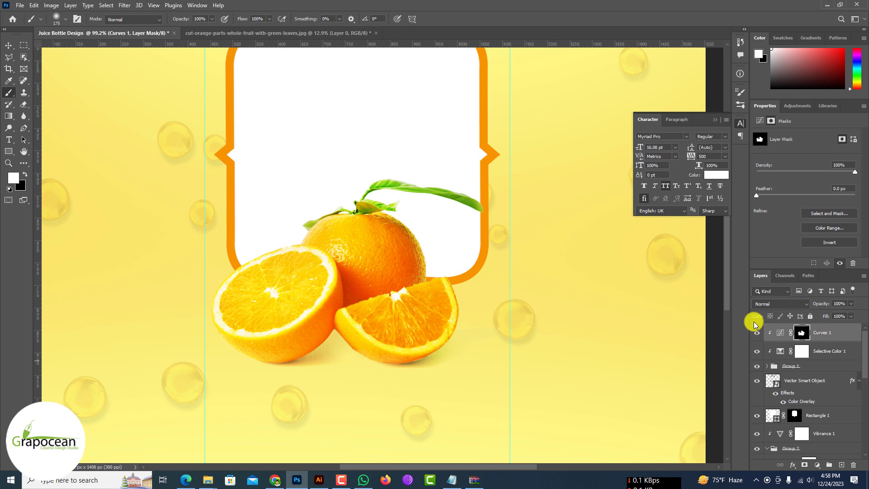
Step: Set the neutrals of Selective Color 1 to -39% magenta and -28% black
click(780, 332)
click(784, 356)
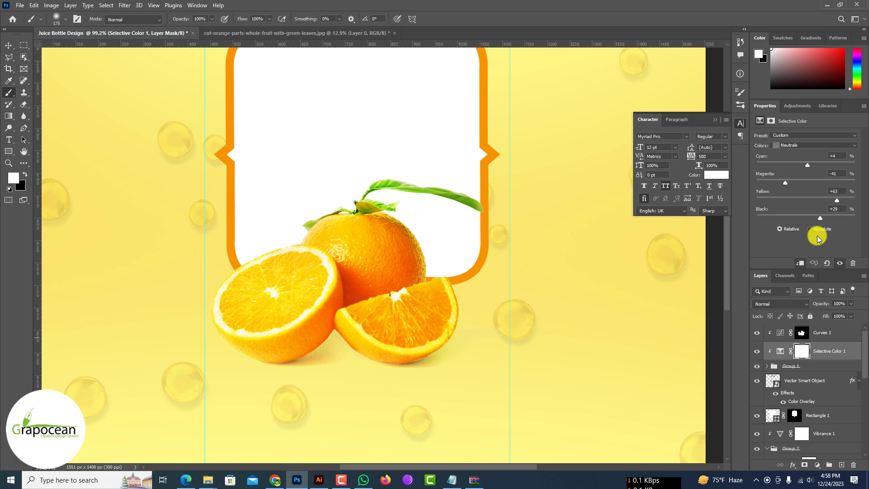
drag(768, 183, 786, 183)
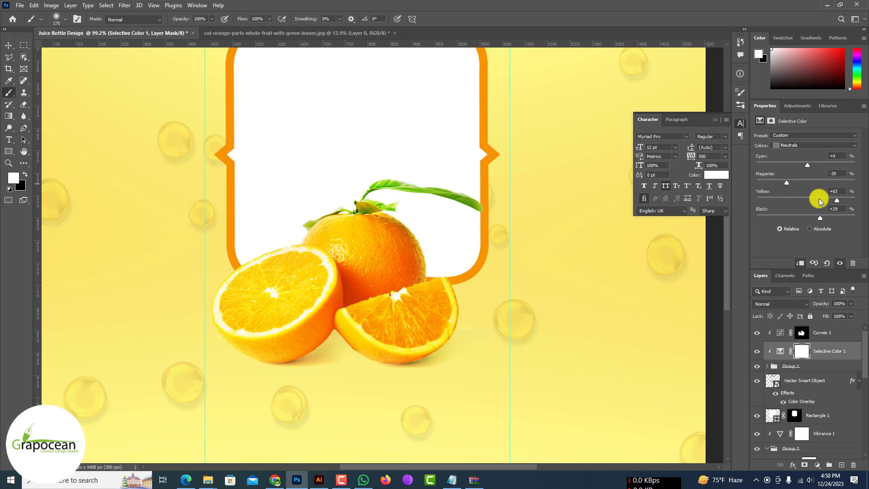
drag(819, 216, 830, 201)
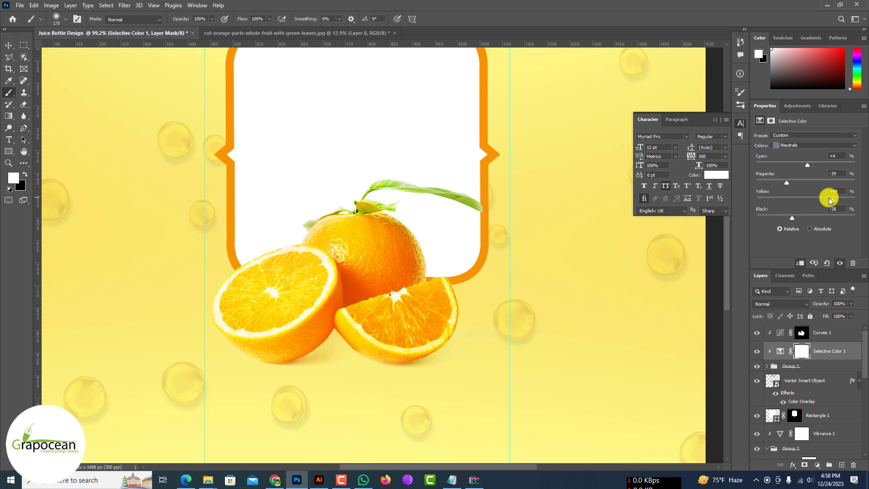
Step: Add a Hue/Saturation adjustment layer above Curves 1 and set its lightness to +47
click(8, 45)
scroll(379, 300, down, 5)
click(835, 333)
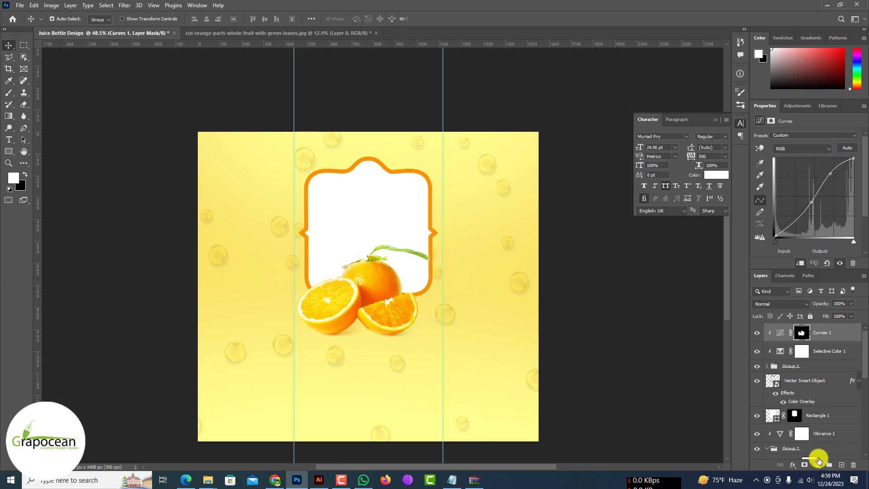
click(817, 465)
click(822, 367)
click(819, 377)
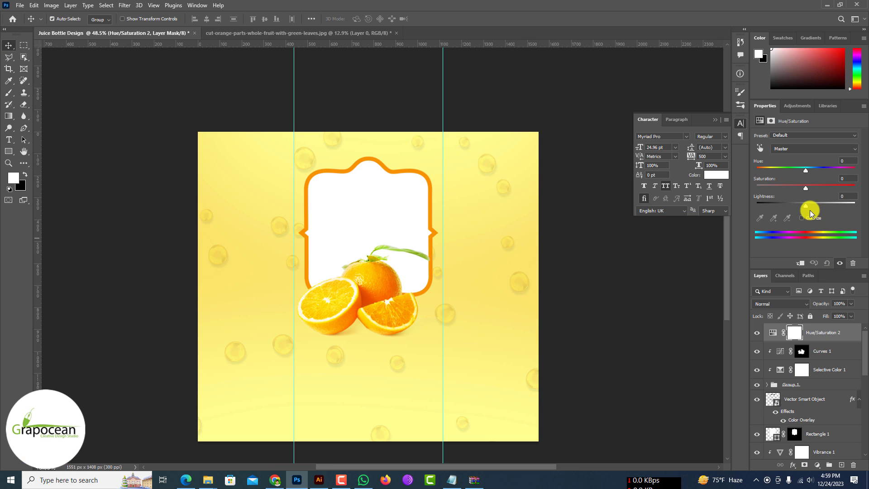
drag(807, 206, 828, 206)
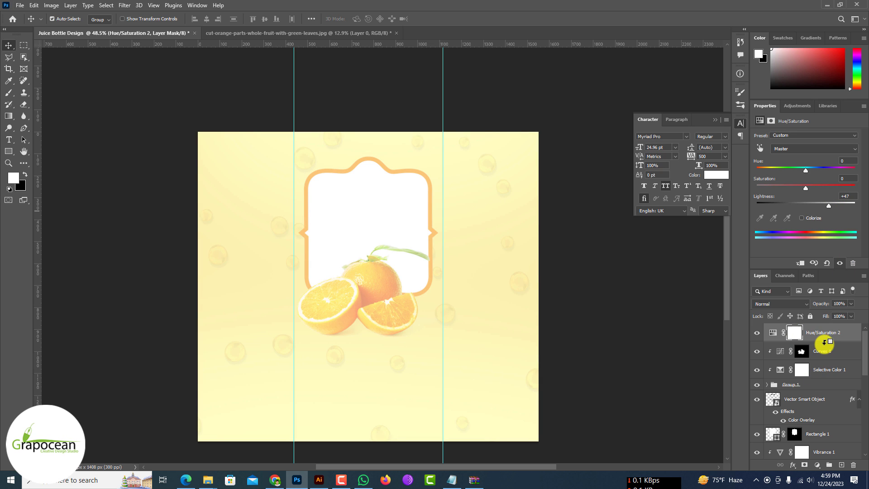
Step: Clip the new Hue/Saturation adjustment to the orange fruit group and invert its mask to black
alt+click(827, 342)
click(805, 335)
key(ctrl+i)
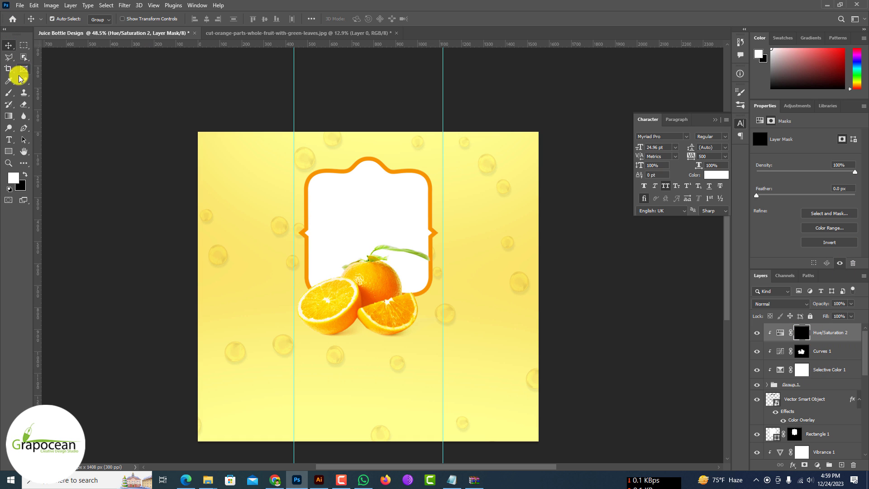
Step: Paint soft white highlights over the oranges on the Hue/Saturation mask, with the brush at 38% opacity and 5% flow
click(9, 92)
scroll(381, 292, up, 3)
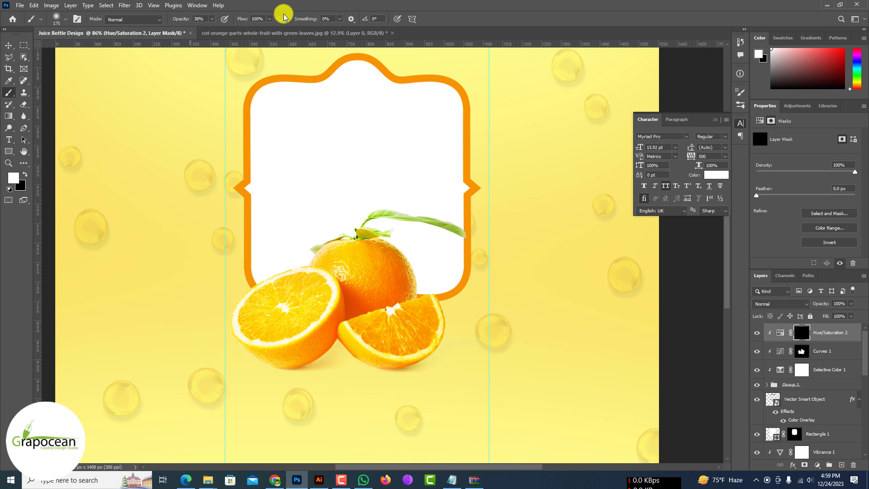
key(x)
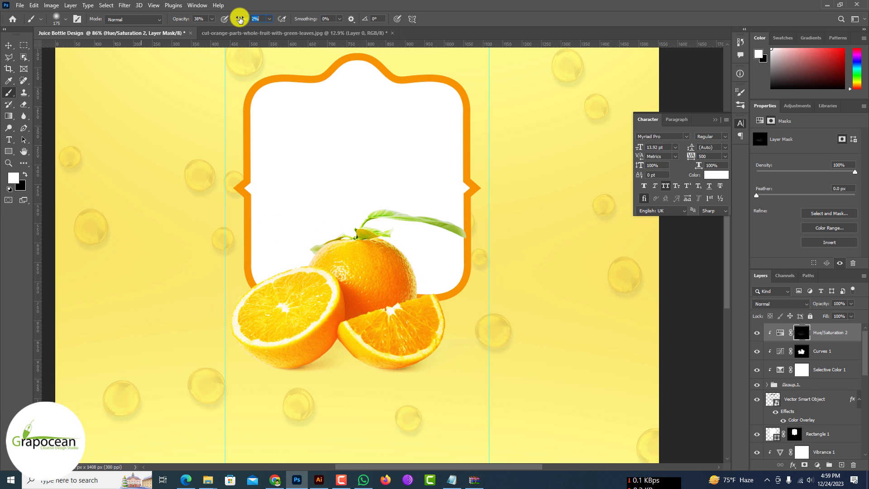
drag(237, 20, 243, 20)
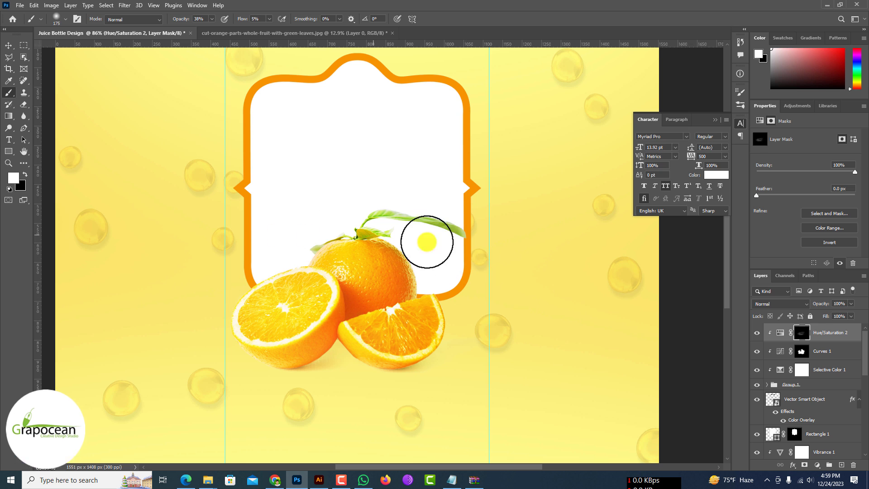
Step: Examine the whole label and the oranges up close, comparing them with the fruit group hidden and shown
scroll(457, 382, down, 2)
scroll(493, 390, down, 1)
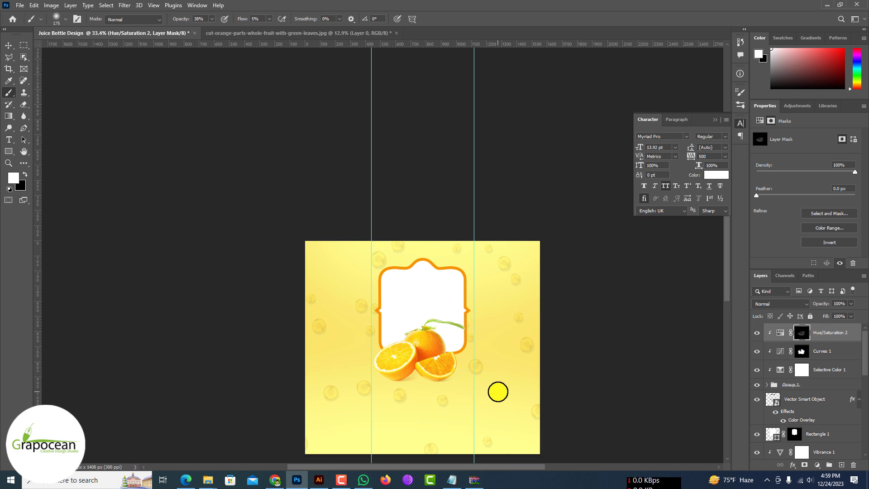
scroll(430, 353, up, 1)
click(8, 47)
scroll(447, 417, up, 1)
scroll(447, 416, up, 3)
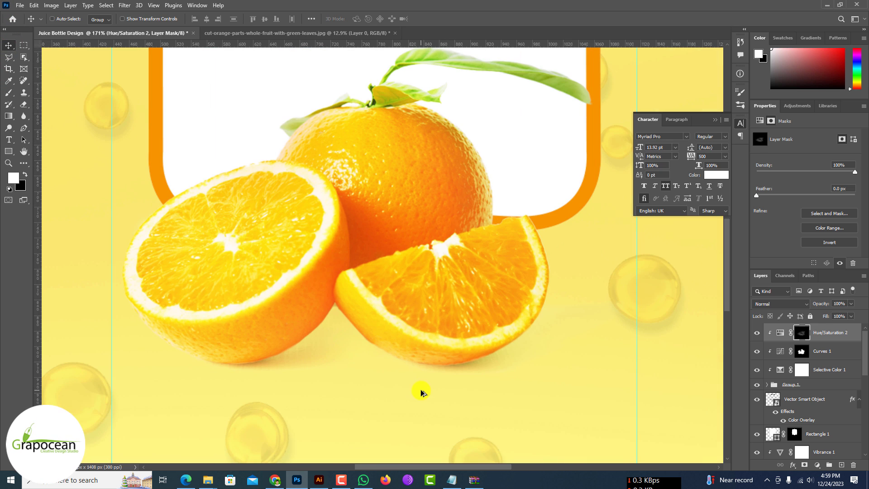
click(756, 384)
click(756, 384)
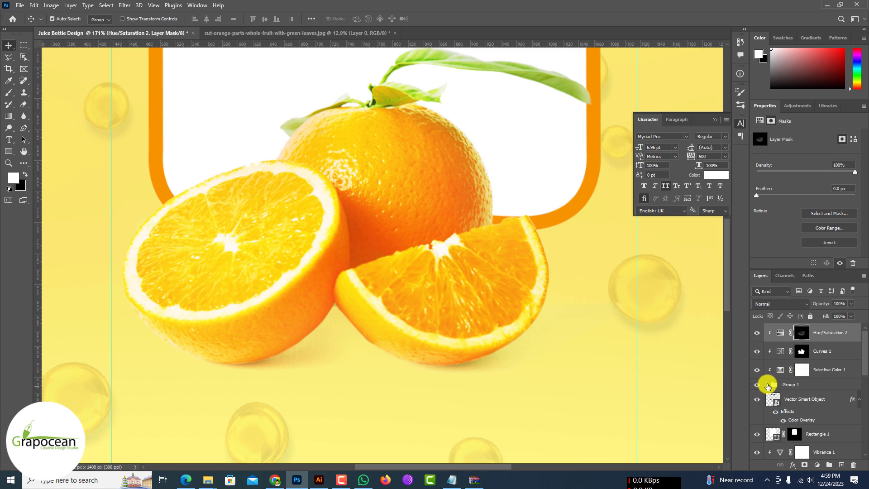
Step: Refine the shadow beneath the oranges on the Layer 1 copy mask inside Group 1, with the brush at 100% opacity and 62% flow
click(766, 384)
click(802, 399)
click(8, 92)
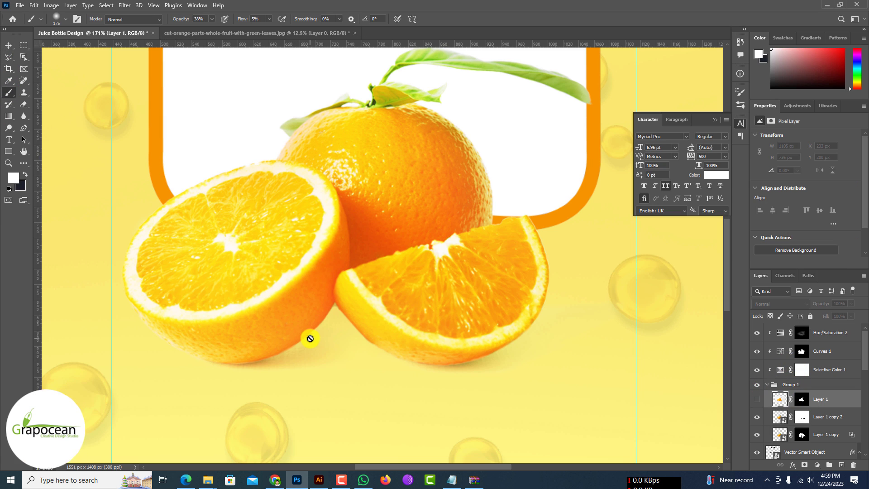
click(801, 398)
click(757, 400)
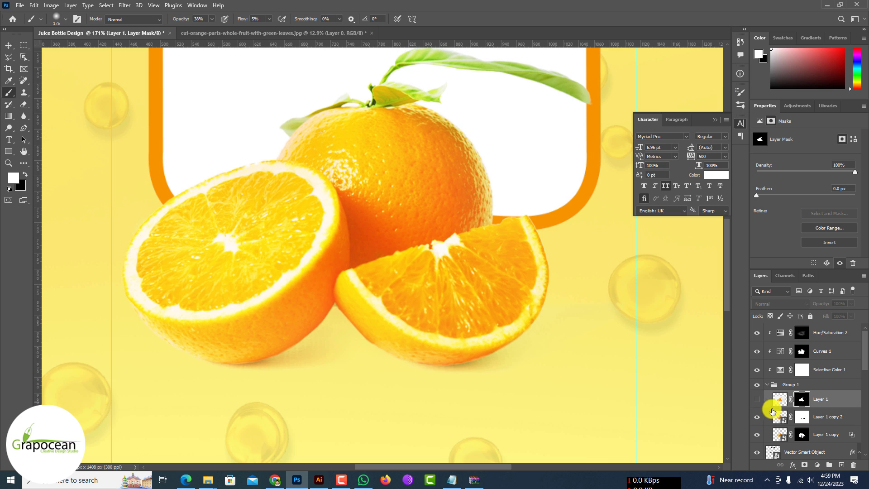
click(801, 416)
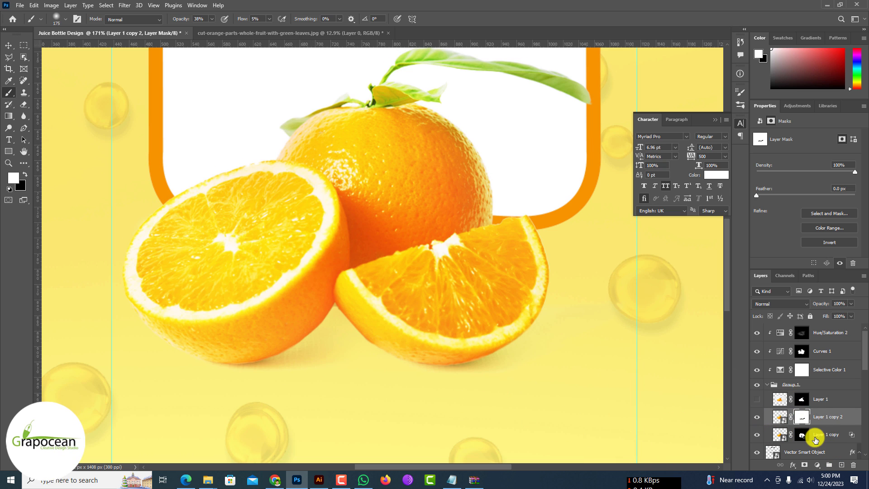
click(801, 434)
key(x)
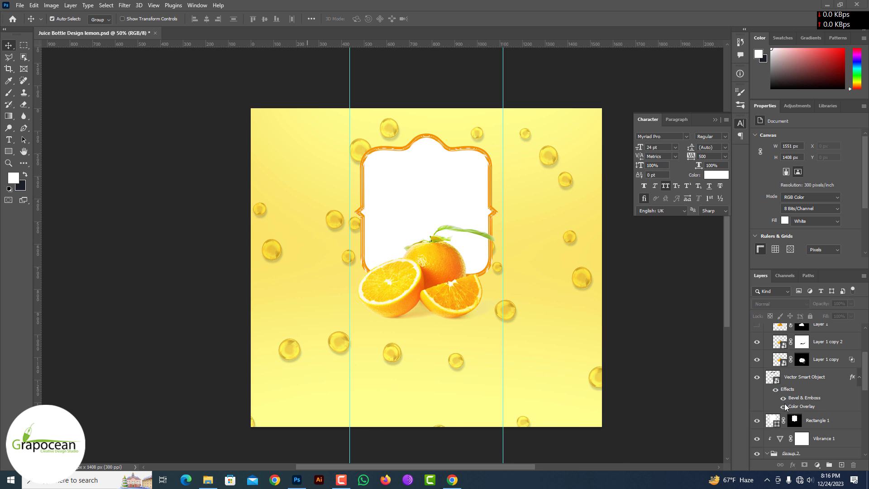
scroll(782, 362, up, 3)
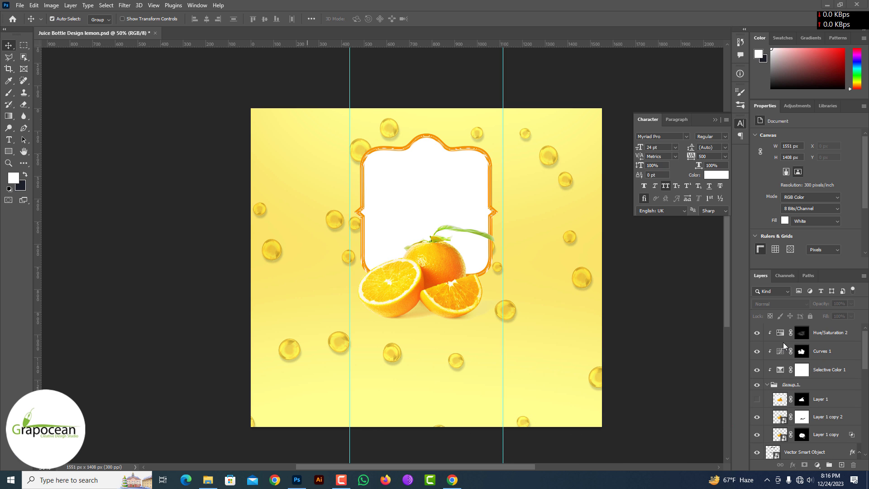
Step: Compare the oranges on the full label with Layer 1 shown and hidden, and leave that layer hidden
click(756, 402)
click(756, 401)
click(756, 402)
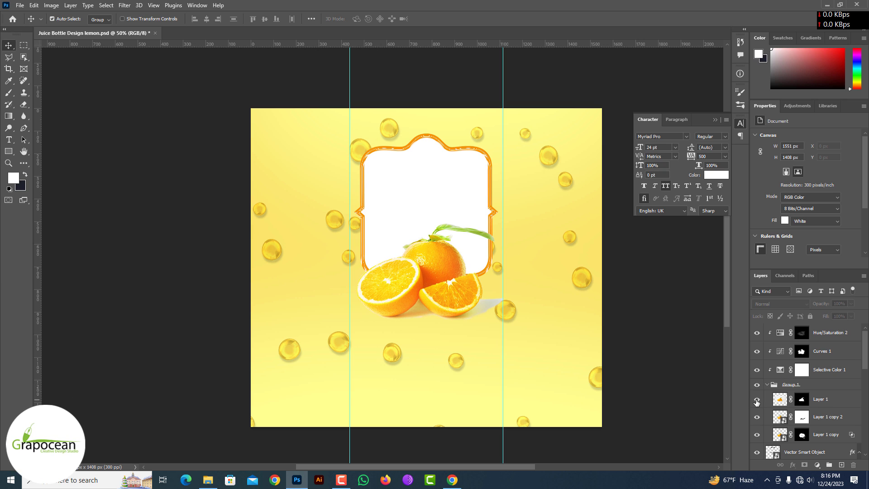
click(756, 402)
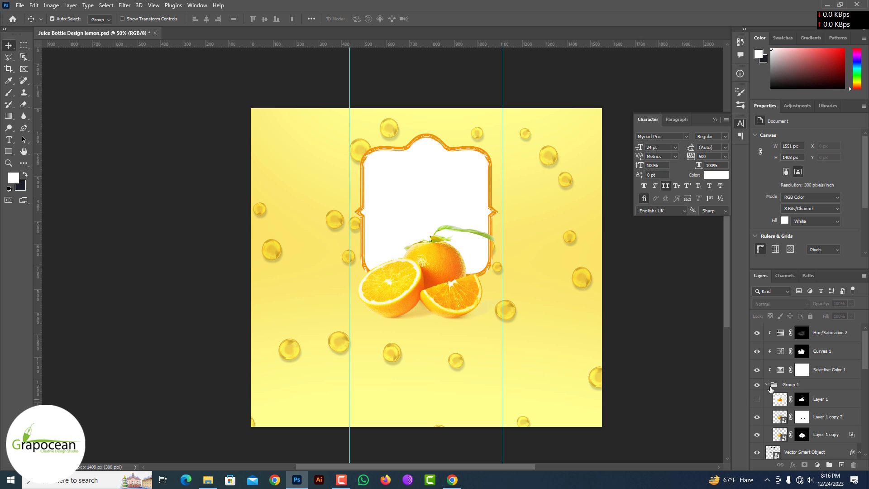
click(830, 332)
scroll(839, 407, down, 10)
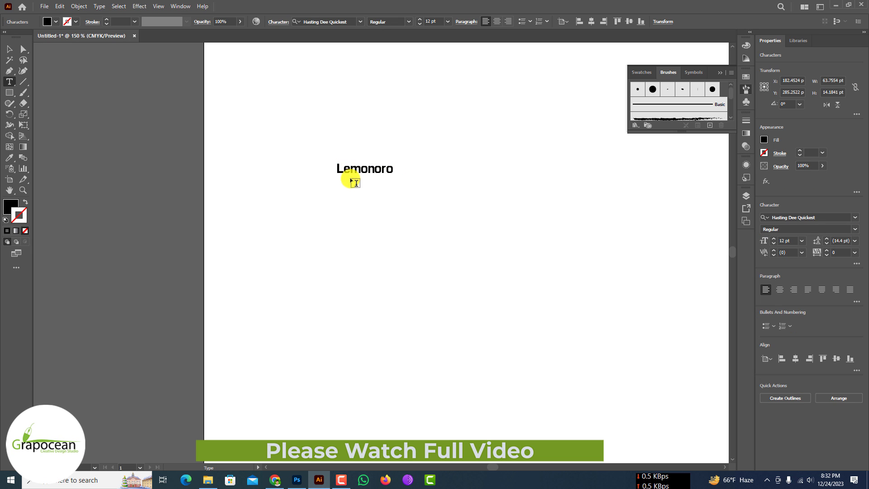
Step: In Illustrator, set the font size of the word Lemonoro to 56 pt and deselect it
drag(399, 174, 271, 169)
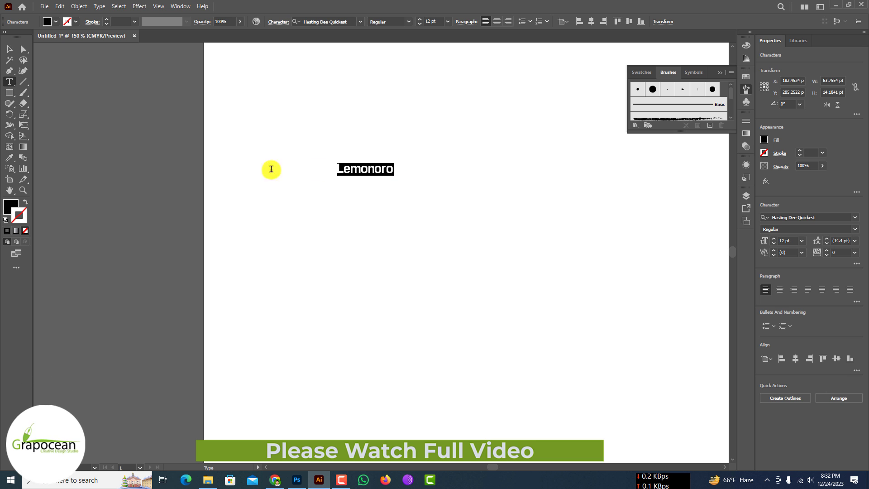
click(420, 20)
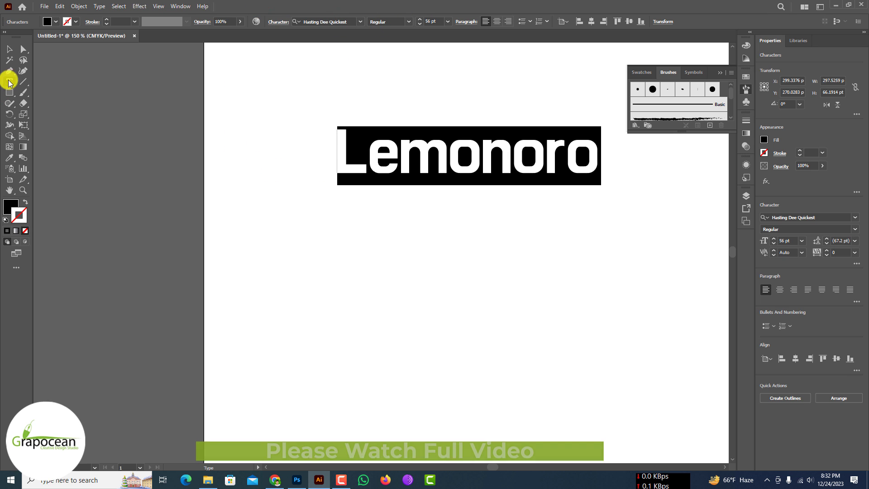
click(9, 49)
click(229, 172)
scroll(230, 172, down, 2)
scroll(320, 153, up, 2)
drag(285, 131, 312, 128)
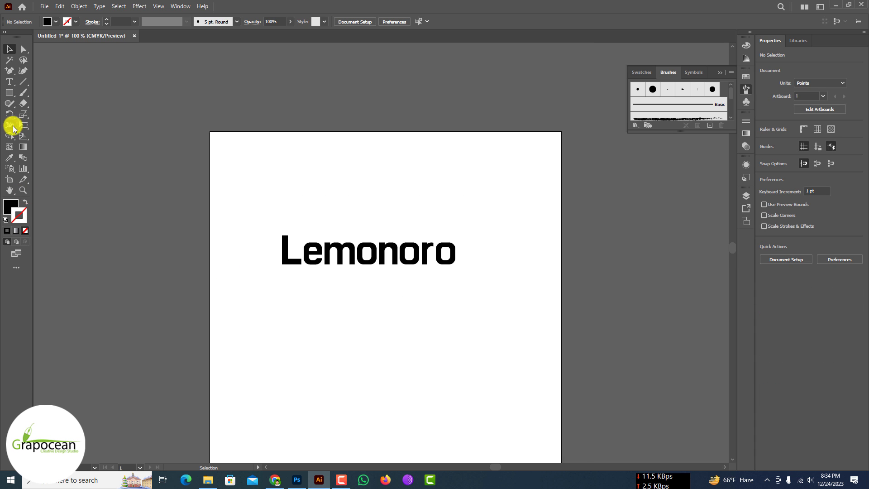
Step: Draw a black filled rectangle about 266 by 62 pt just below the Lemonoro lettering
click(9, 92)
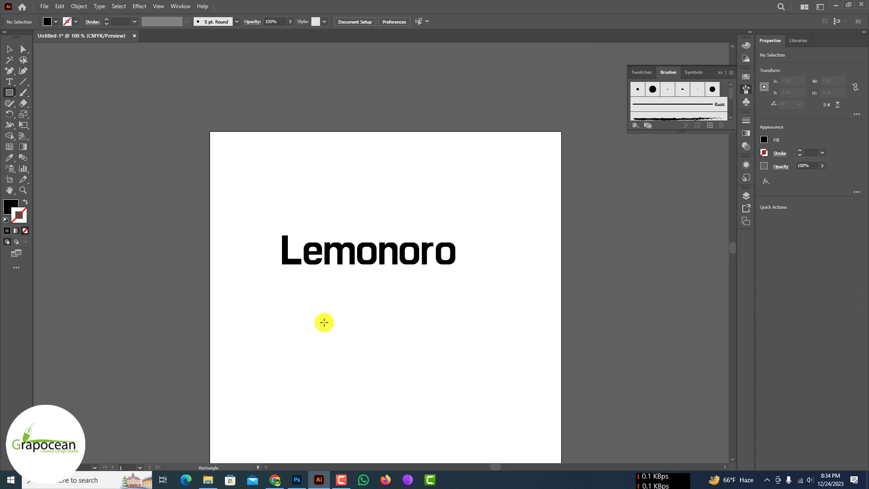
drag(296, 274, 384, 320)
click(10, 49)
key(ctrl+equal)
key(ctrl+equal)
key(ctrl+equal)
scroll(403, 297, up, 1)
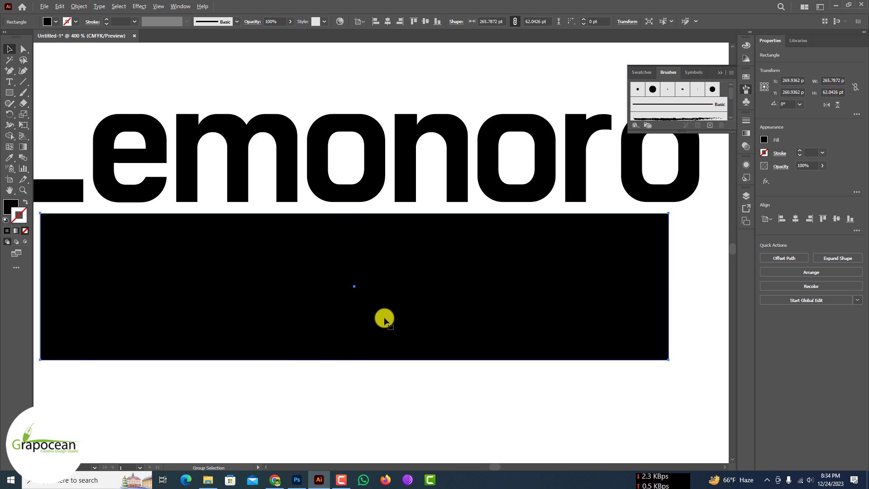
scroll(332, 297, down, 1)
Step: Add an anchor point at the middle of the black rectangle's bottom edge
click(14, 130)
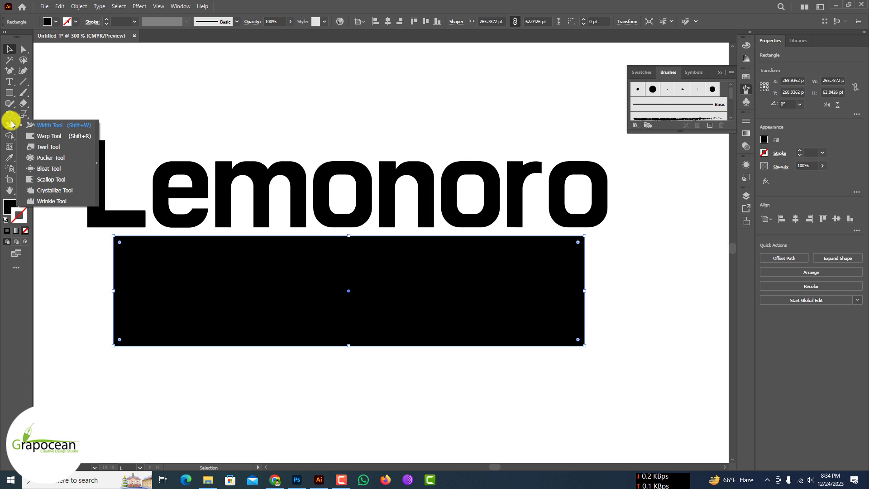
key(a)
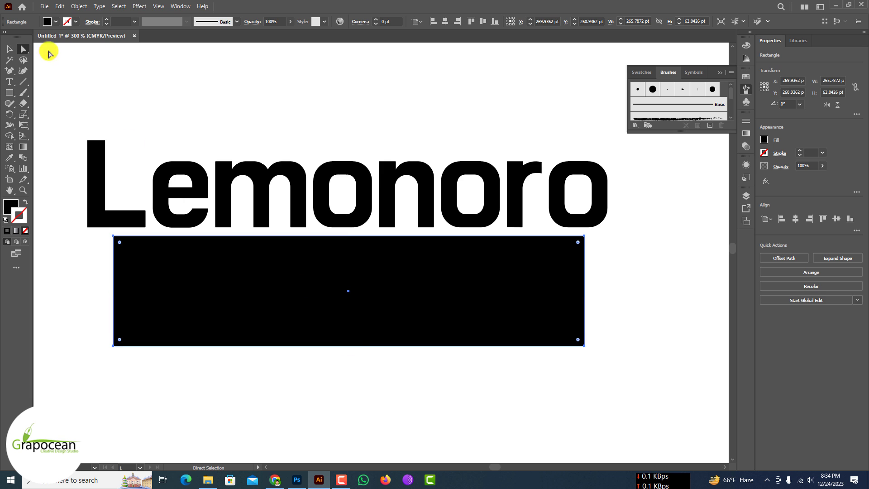
click(10, 69)
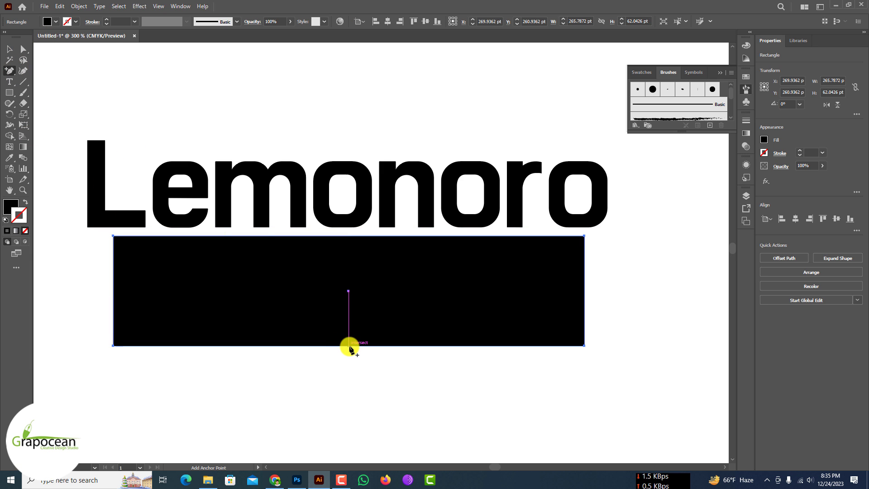
click(347, 345)
click(348, 346)
click(499, 249)
click(9, 49)
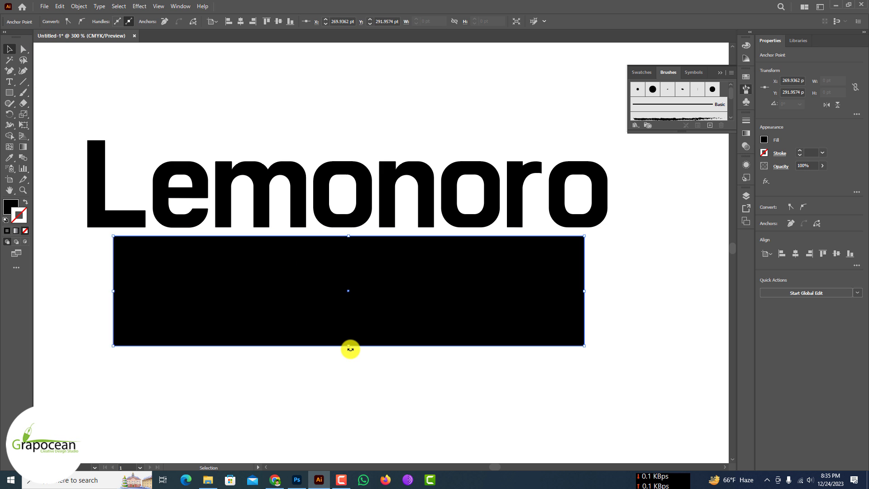
Step: Raise the middle anchor point of the rectangle's bottom edge and curve that edge into a smooth upward arch
click(348, 345)
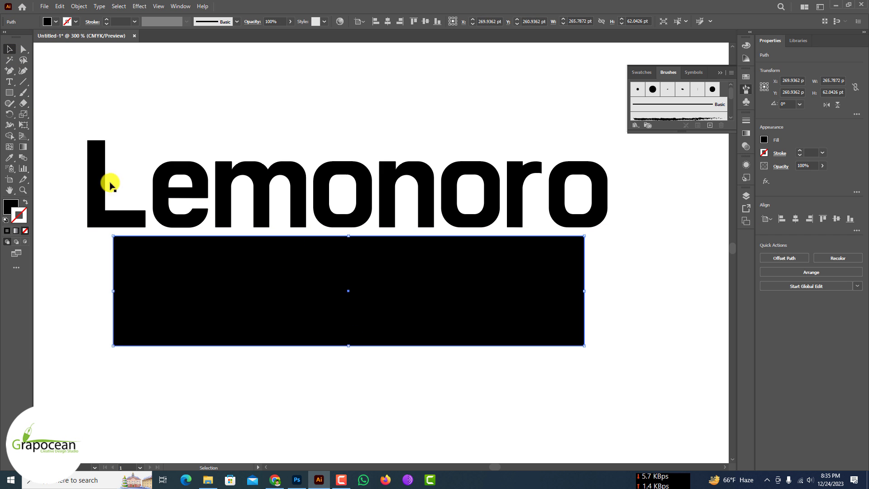
key(a)
drag(349, 347, 349, 307)
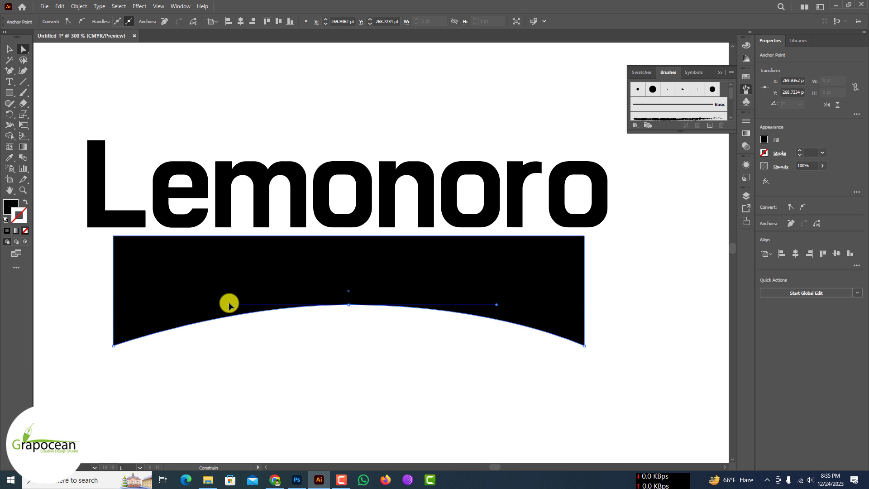
click(9, 49)
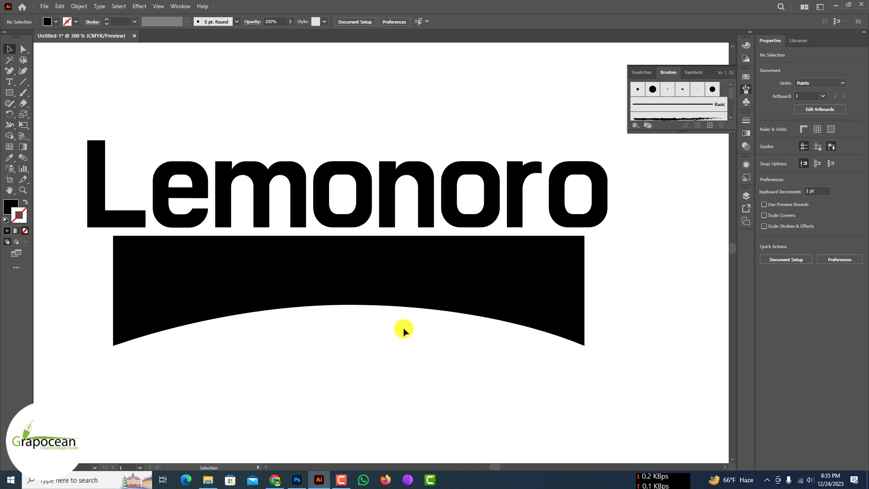
Step: Stretch the arched shape to about 79 pt tall and adjust the gap between it and the Lemonoro lettering
drag(350, 345, 347, 375)
drag(453, 293, 455, 288)
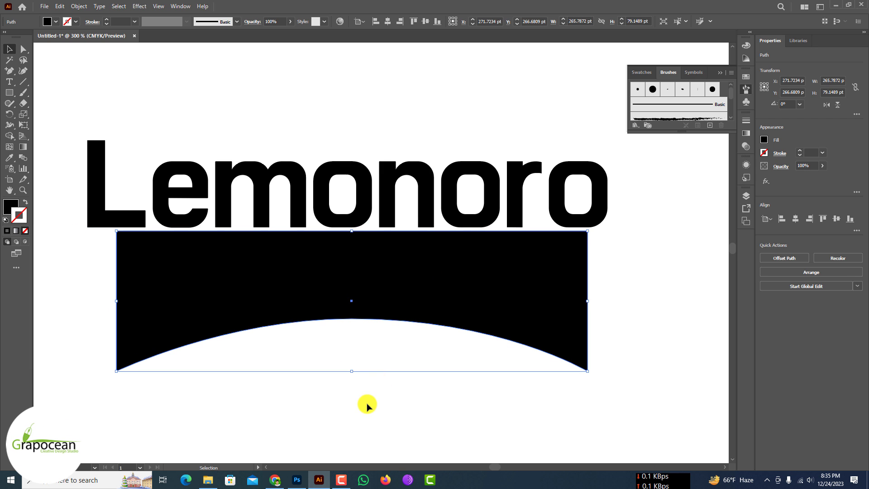
scroll(347, 271, up, 2)
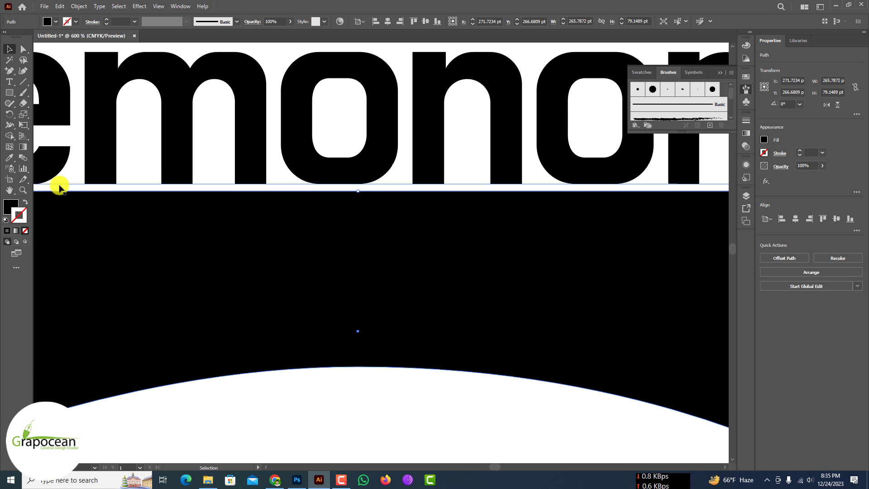
scroll(349, 190, down, 4)
click(536, 250)
scroll(471, 194, up, 1)
mouse_move(470, 175)
mouse_down()
mouse_move(477, 173)
mouse_move(467, 175)
mouse_move(471, 166)
mouse_up()
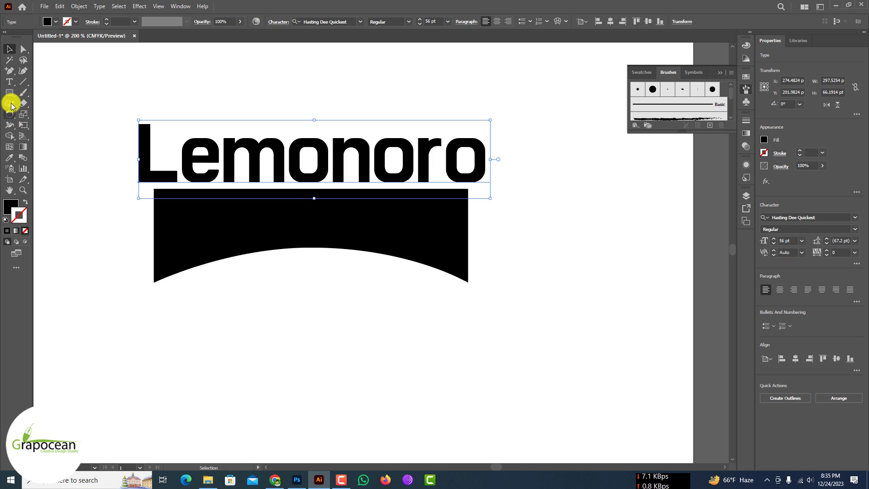
Step: Select the whole Lemonoro text and show the full set of Character options for it
drag(141, 153, 489, 156)
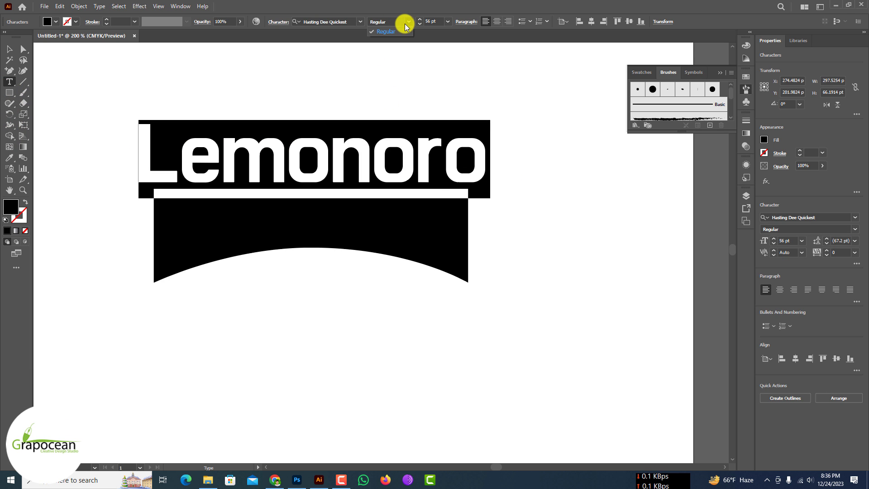
key(ctrl+t)
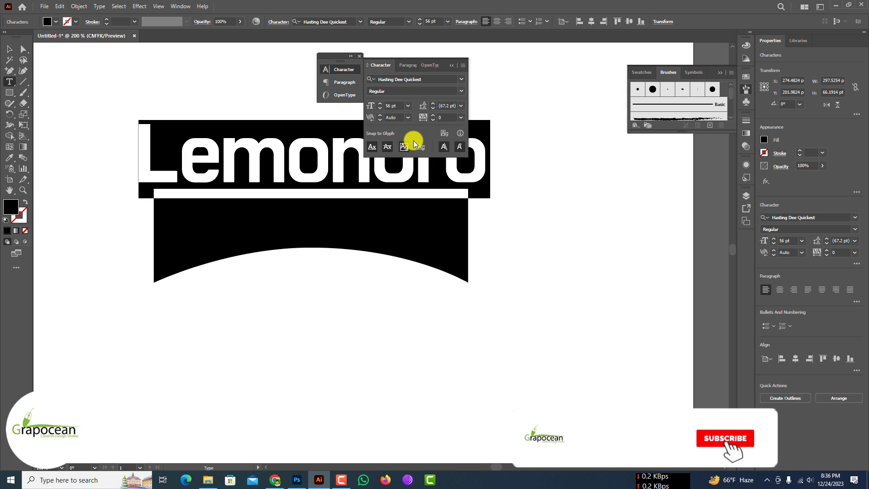
click(352, 82)
click(347, 72)
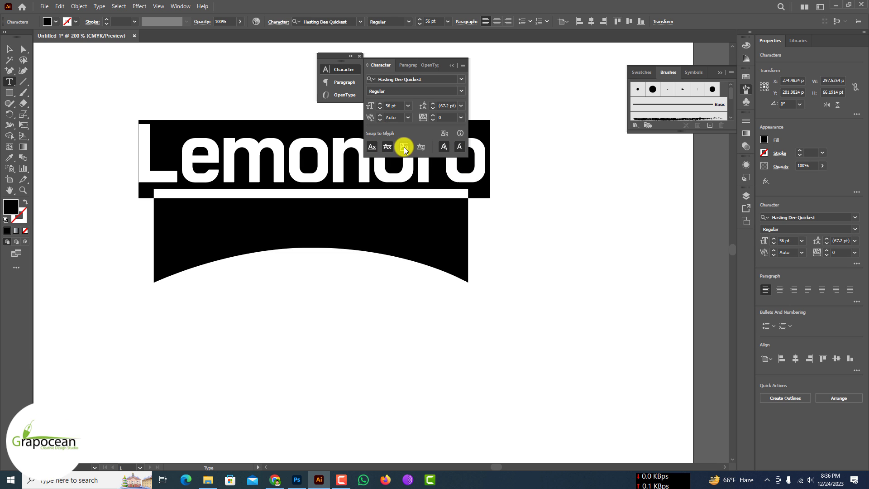
click(462, 65)
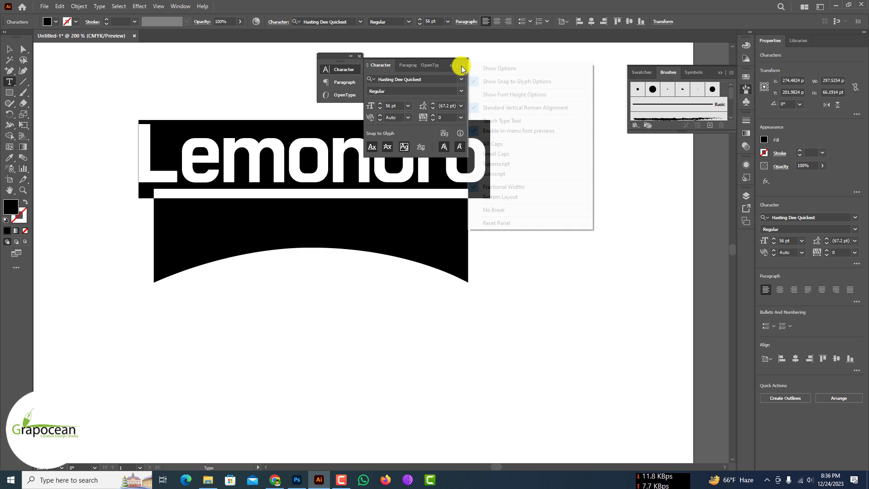
click(499, 68)
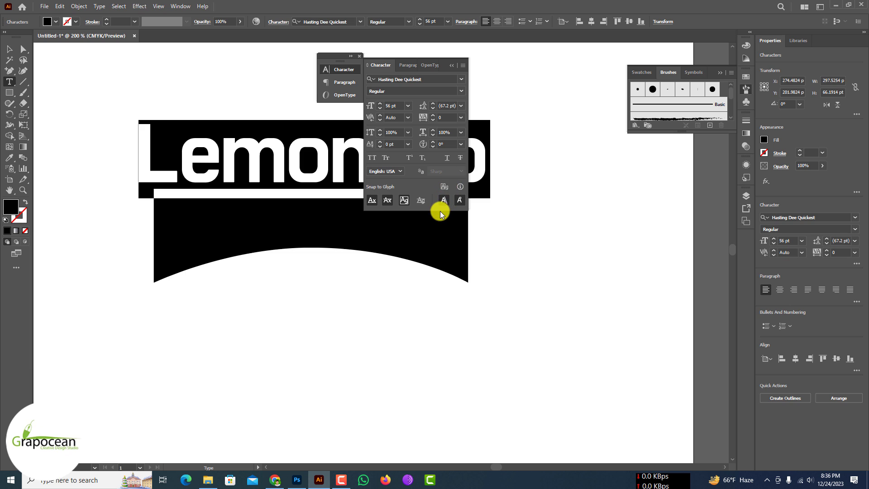
Step: Try applying Subscript to the Lemonoro text, undo it, and collapse the Character settings
click(462, 67)
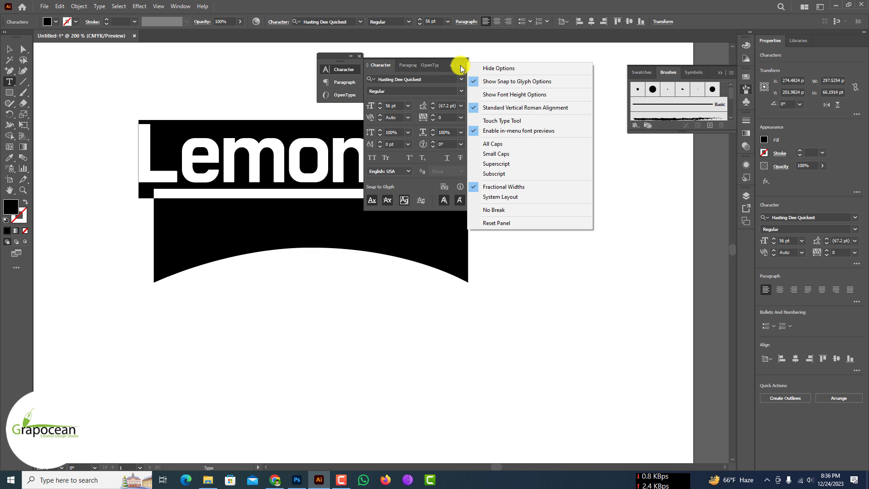
click(461, 67)
click(462, 65)
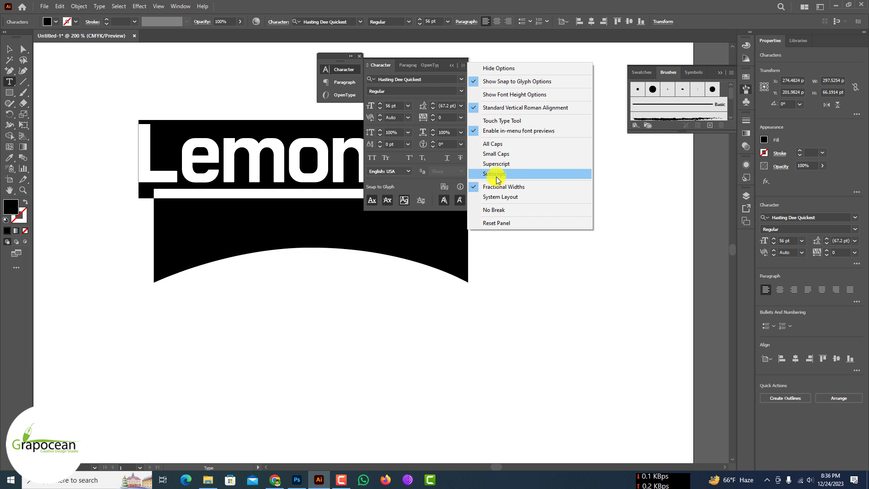
click(497, 176)
click(10, 49)
key(ctrl+z)
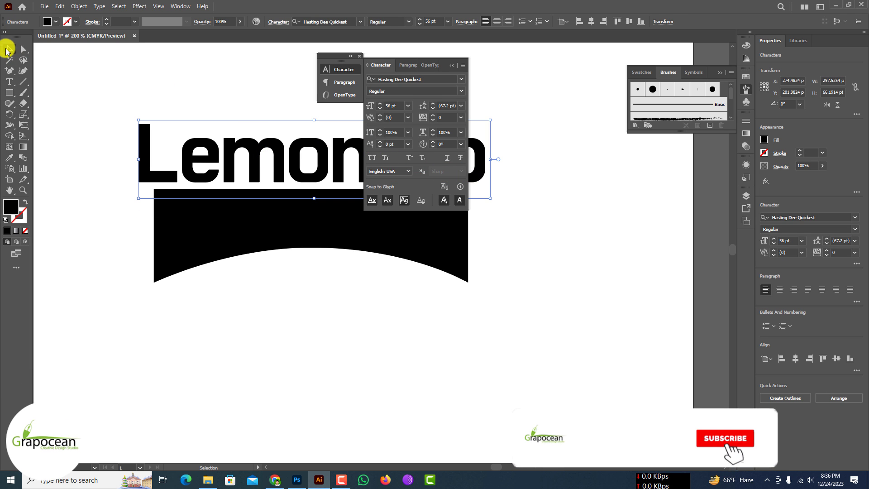
click(226, 362)
click(451, 67)
scroll(253, 227, down, 1)
scroll(298, 199, up, 2)
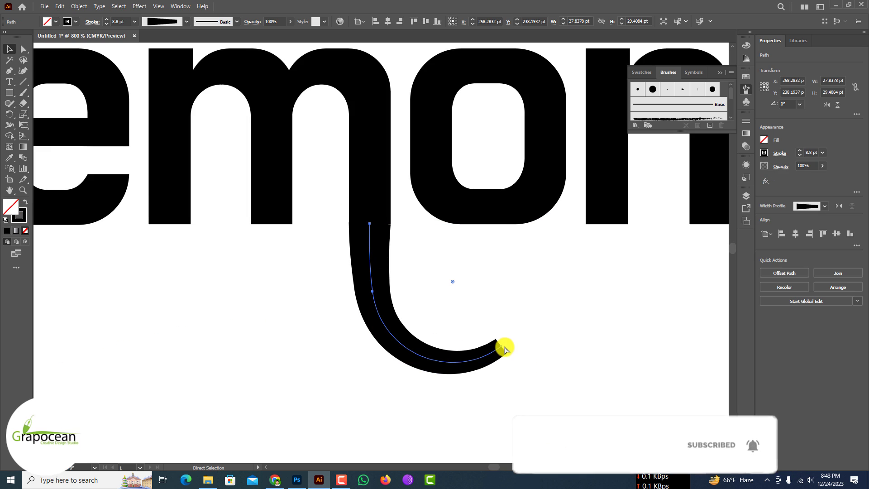
Step: Adjust the end of the curved swash below the letter m and refine its stroke width with the Width tool
drag(502, 345, 502, 355)
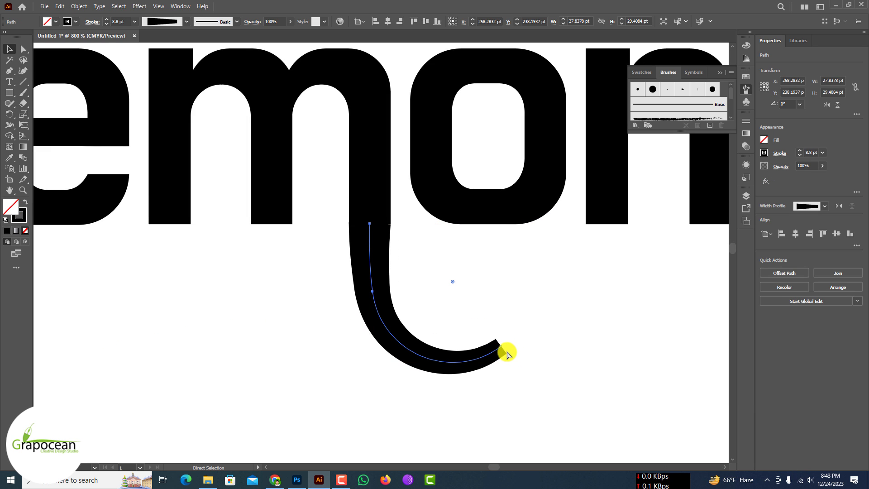
key(v)
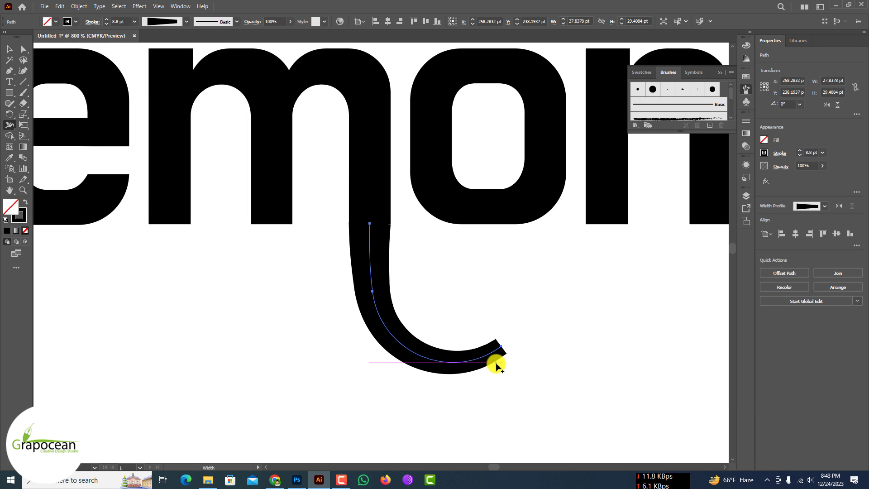
drag(512, 359, 508, 358)
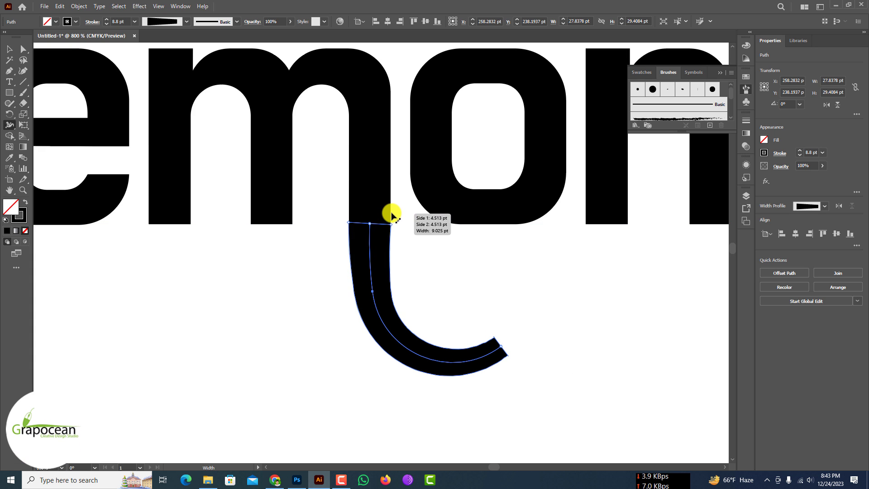
scroll(396, 232, up, 5)
scroll(426, 252, down, 4)
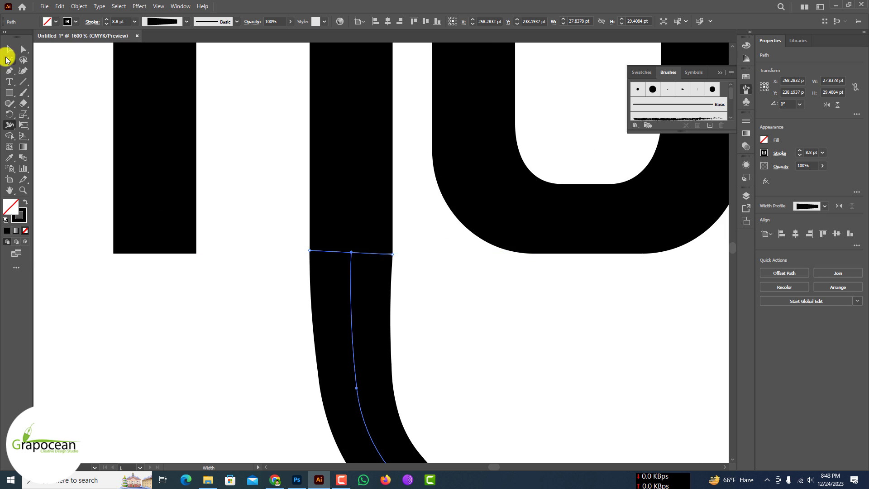
Step: Nudge the swash's upper anchor point slightly up into the m stem so the two join cleanly
click(9, 50)
scroll(382, 265, up, 3)
drag(291, 239, 291, 231)
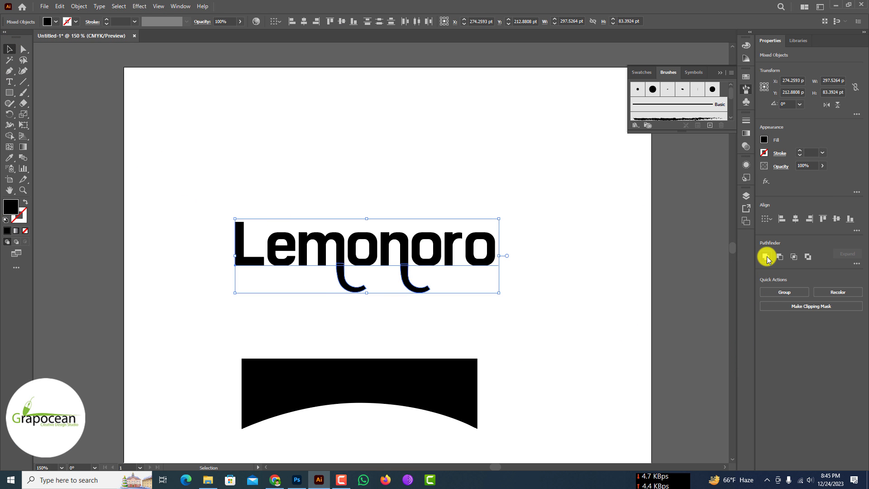
click(510, 316)
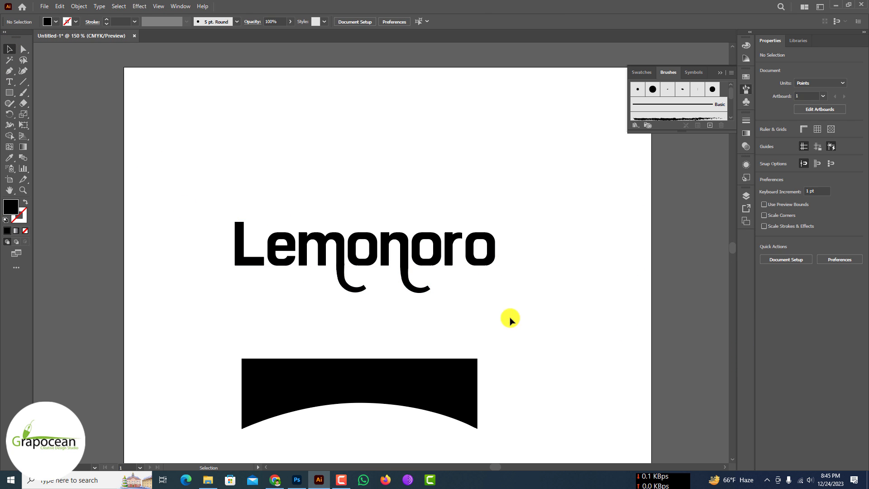
Step: Convert the Lemonoro text to outlines and unite it with the swashes under the m and n
key(ctrl+z)
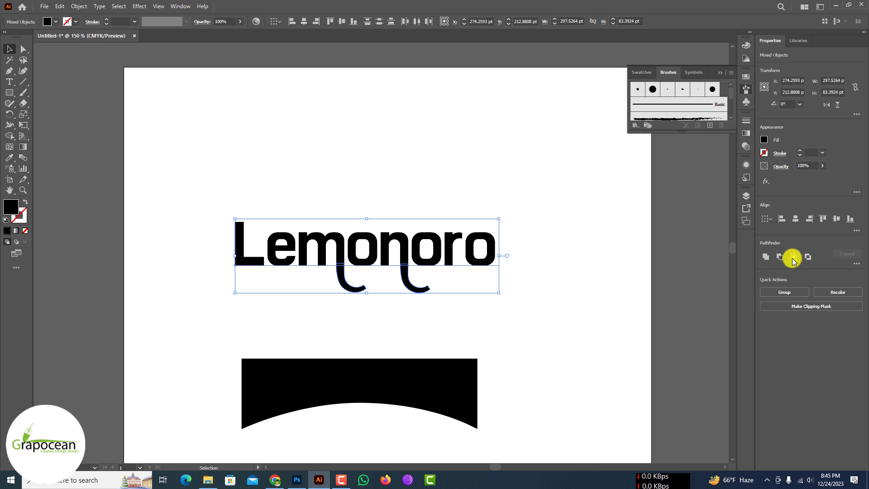
click(436, 323)
scroll(338, 300, up, 1)
right_click(335, 224)
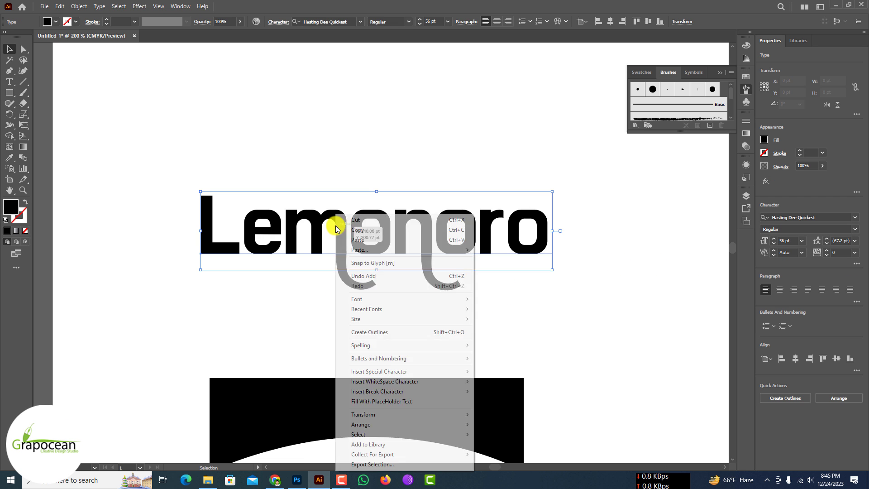
click(395, 332)
click(767, 258)
scroll(322, 234, down, 3)
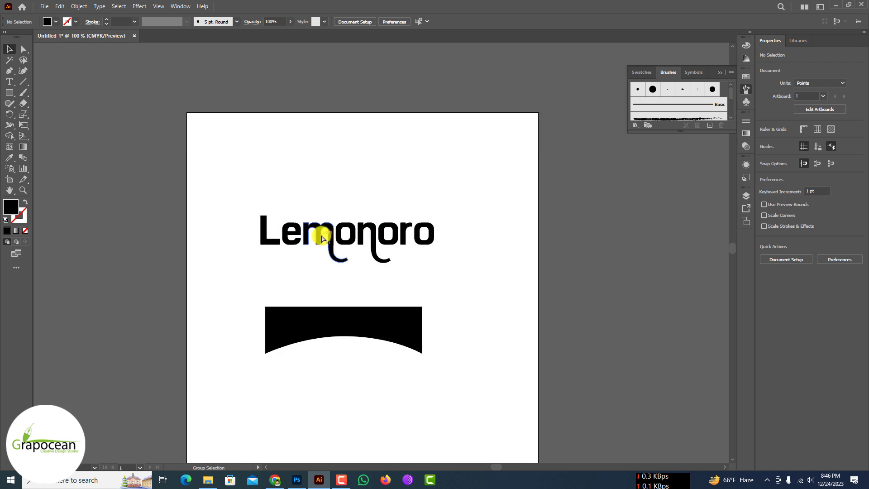
Step: Move the Lemonoro lettering down so its swashes overlap the top of the arched shape
scroll(382, 303, up, 1)
drag(346, 203, 342, 264)
scroll(343, 266, up, 1)
Step: Offset the arched shape's path inward by -4 pt with Miter joins and a miter limit of 4
click(199, 194)
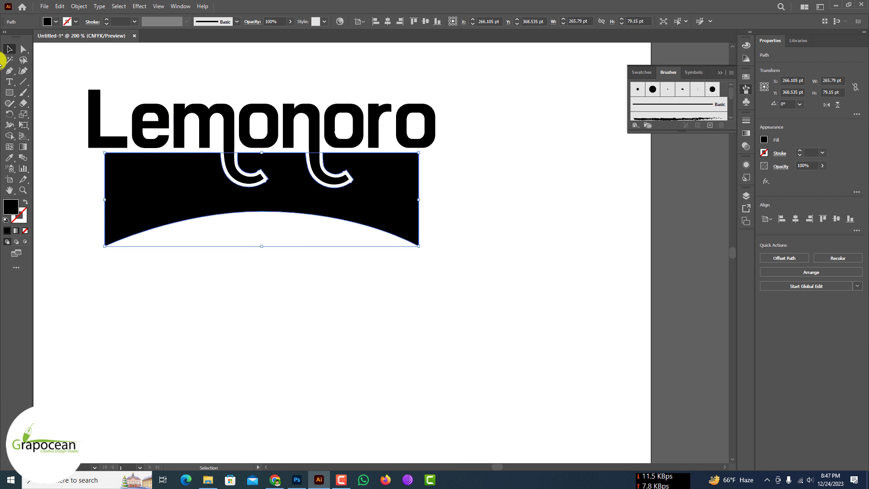
click(78, 6)
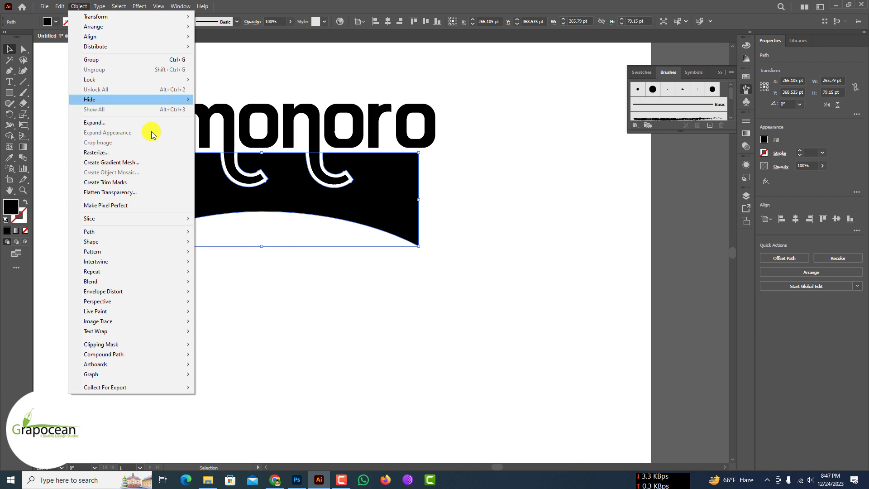
mouse_move(174, 231)
click(247, 266)
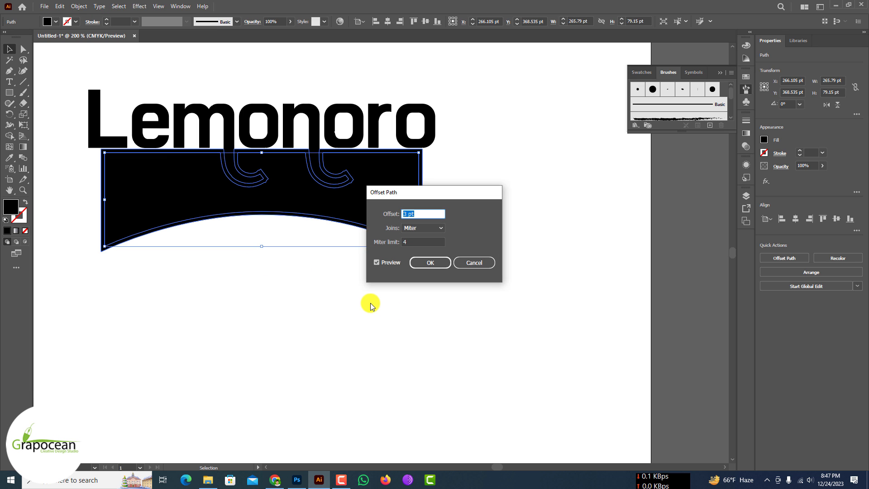
key(Down)
key(Down)
key(Down)
key(Down)
key(Down)
key(Down)
key(Down)
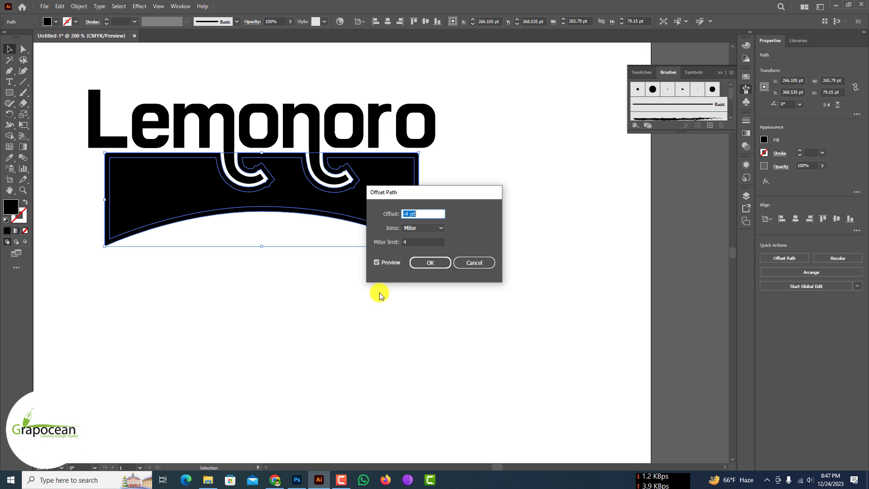
click(430, 263)
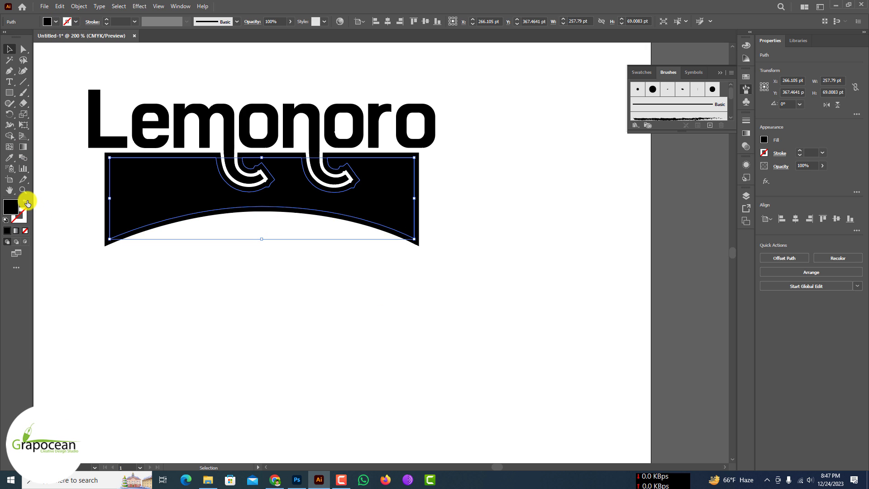
Step: Give the inner offset path a white-to-black gradient stroke with a weight of 2 pt
click(77, 22)
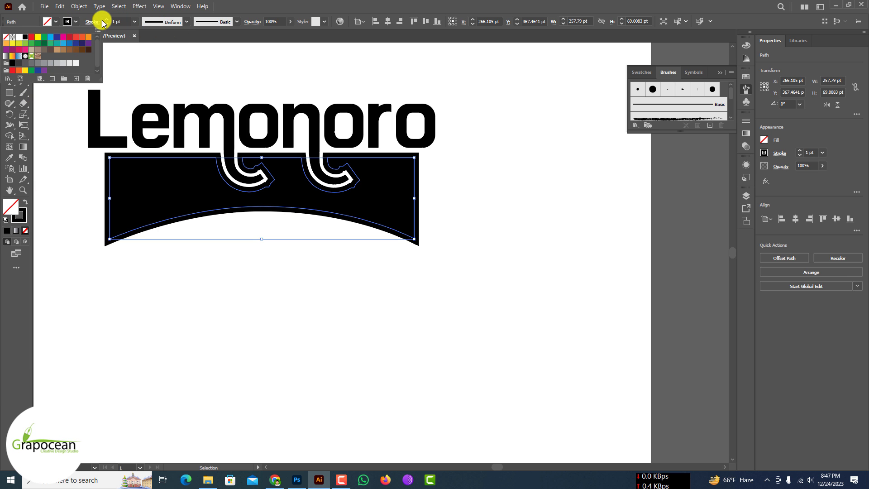
click(76, 21)
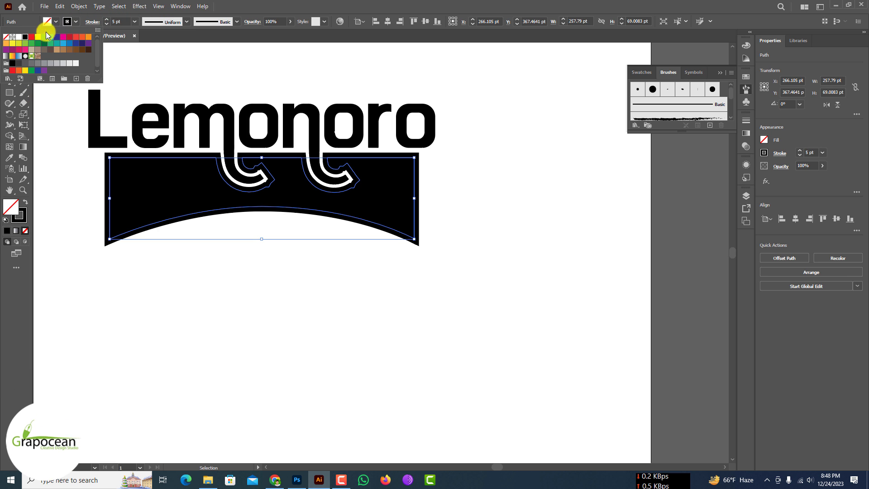
click(8, 57)
click(107, 25)
click(107, 25)
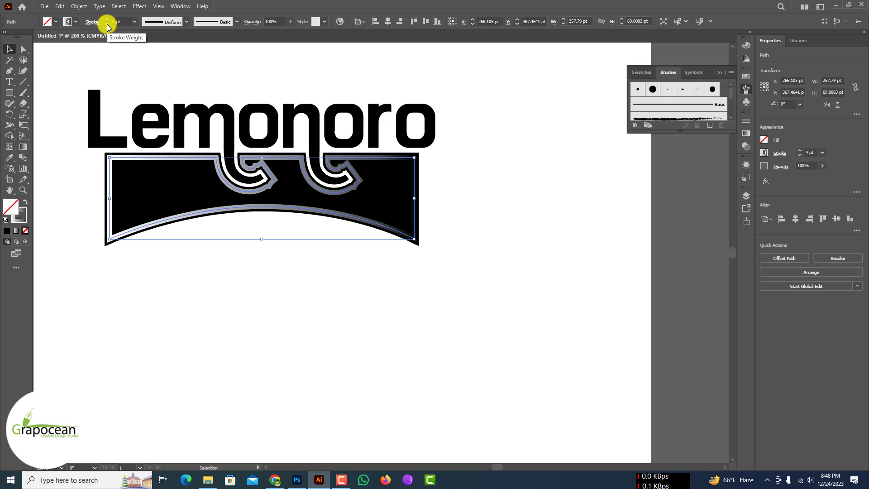
click(107, 25)
click(107, 25)
click(150, 308)
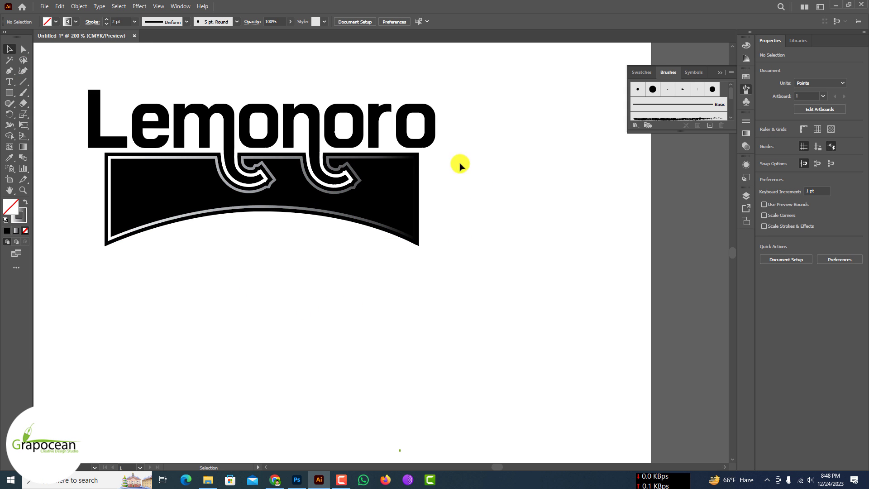
Step: Recolor the inner path's stroke with the yellow-orange gradient swatch
click(383, 158)
double_click(23, 217)
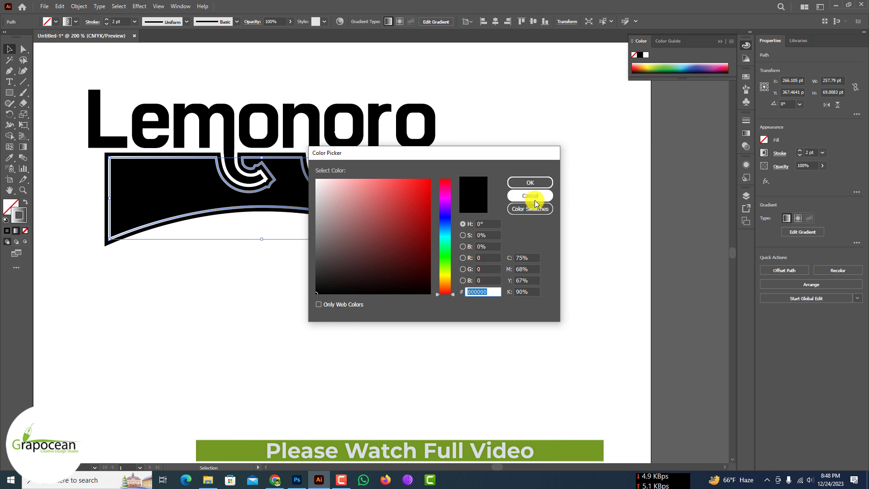
click(529, 195)
click(23, 147)
click(75, 21)
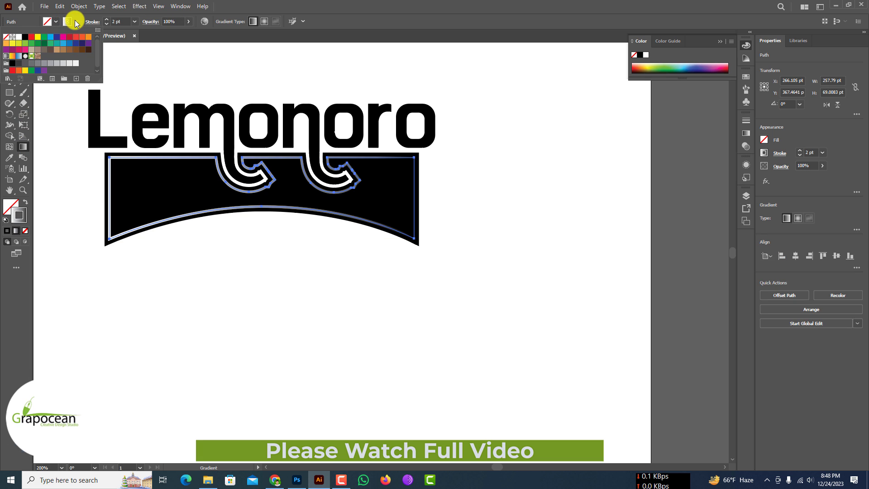
click(14, 56)
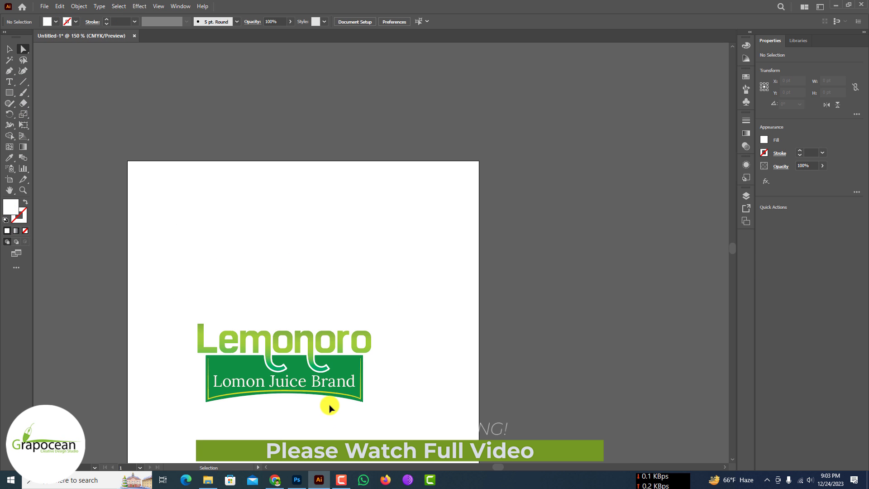
Step: Bring the finished Lemonoro logo into the Photoshop juice bottle design and scale it to 41.26% inside the label frame
scroll(339, 403, down, 2)
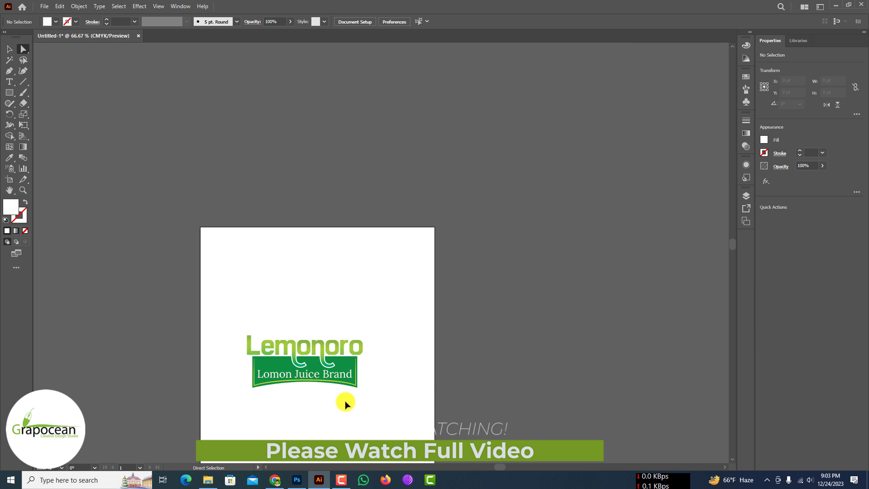
drag(316, 380, 299, 480)
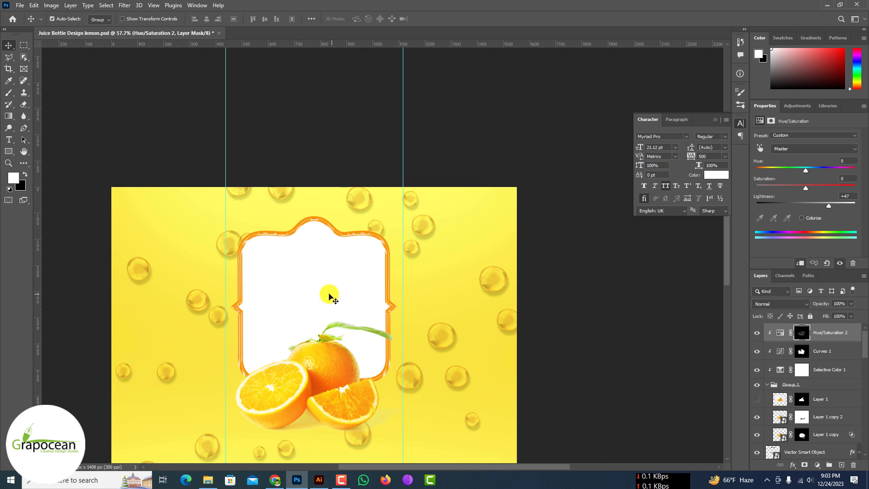
drag(490, 366, 406, 328)
mouse_move(376, 303)
mouse_down()
mouse_move(353, 296)
mouse_move(359, 289)
mouse_move(407, 321)
mouse_move(379, 309)
mouse_up()
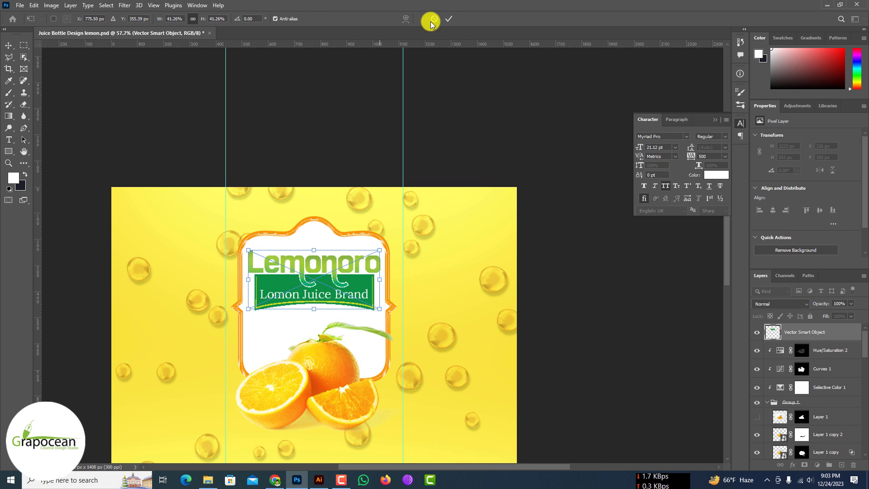
click(448, 19)
Step: Select the yellow background and open its color fill layer for editing
click(504, 266)
scroll(769, 418, down, 2)
double_click(772, 432)
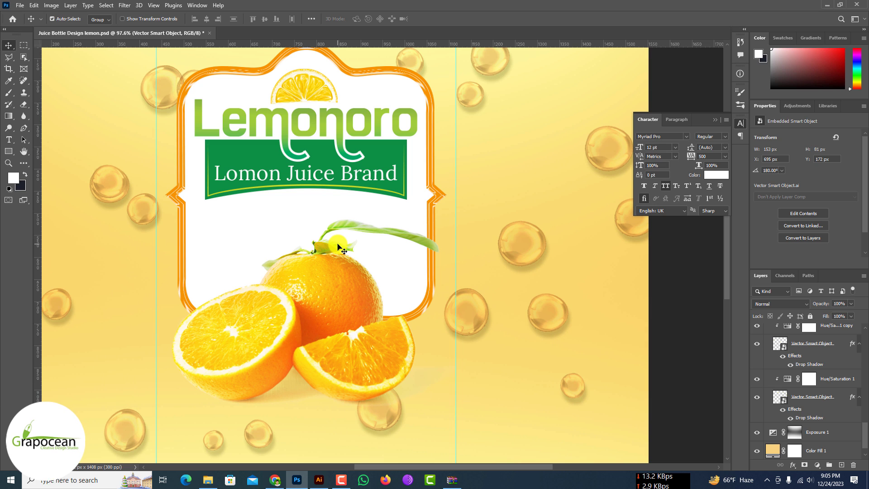
Step: Place the yellow juice splash artwork diagonally across the label above the oranges, rotated to -96.61°
scroll(338, 245, down, 3)
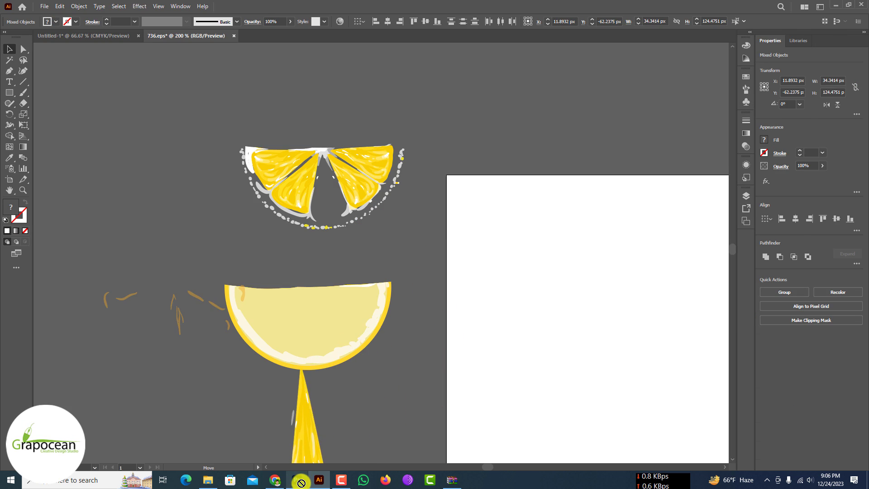
drag(301, 483, 331, 261)
drag(356, 306, 364, 227)
drag(348, 255, 328, 244)
mouse_move(385, 199)
mouse_down()
mouse_move(378, 219)
mouse_move(395, 186)
mouse_up()
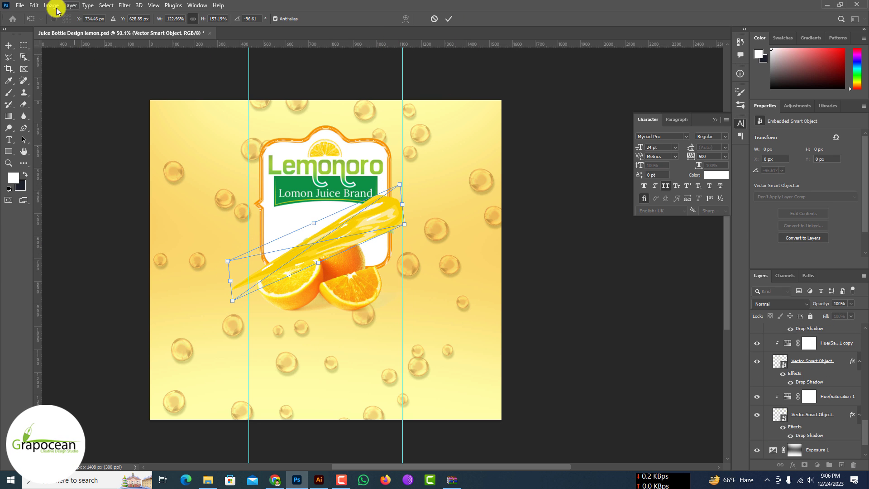
click(35, 6)
click(423, 138)
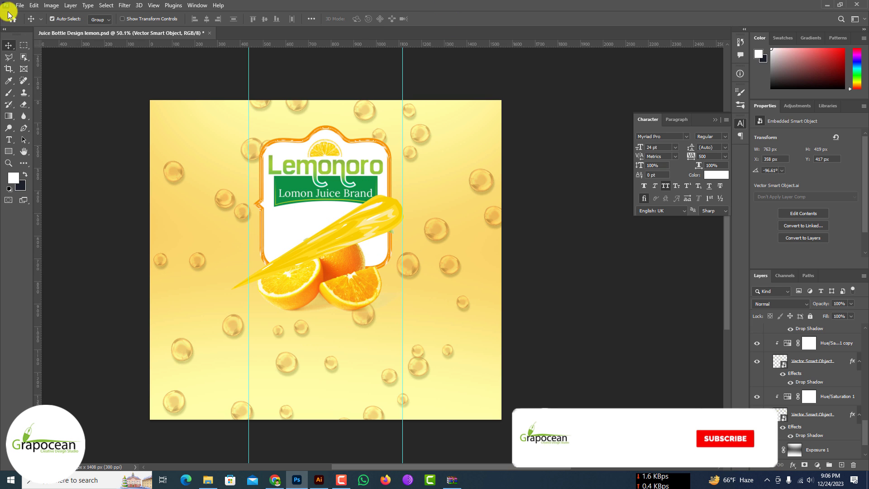
Step: Bend the yellow juice splash with Puppet Warp so its thin tail curves down around the cut orange
click(34, 5)
click(59, 194)
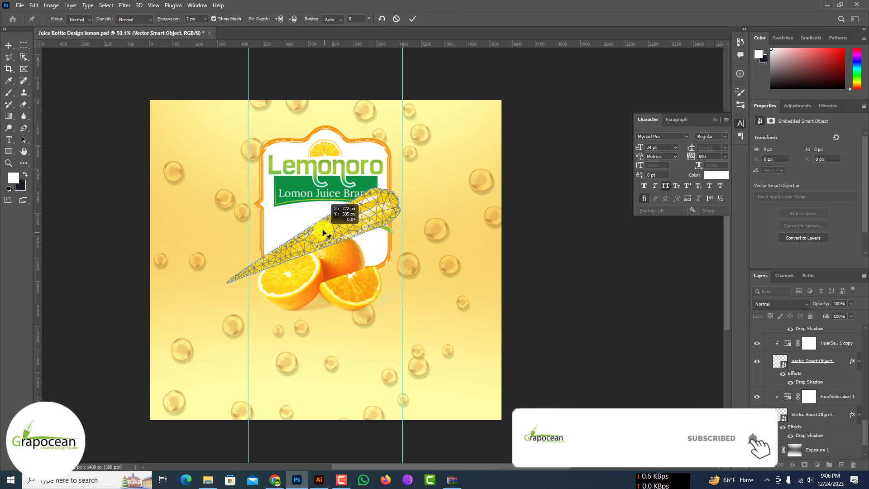
drag(324, 232, 316, 219)
drag(374, 193, 381, 214)
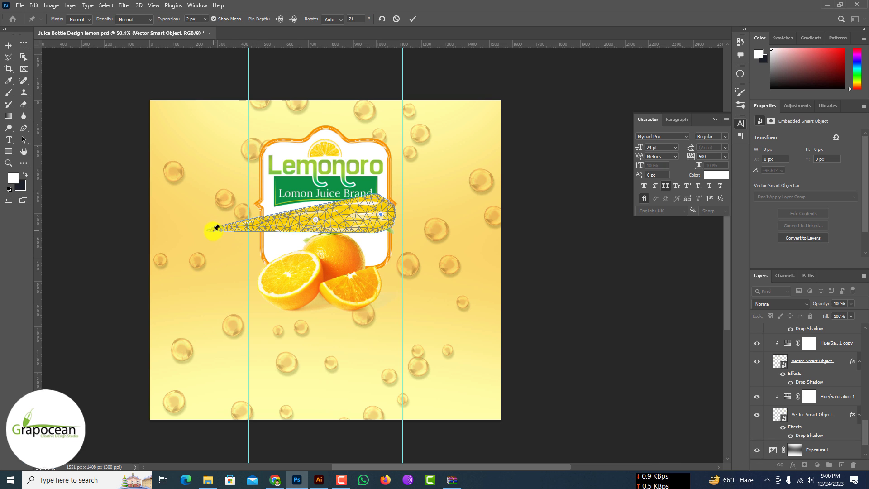
drag(216, 228, 265, 311)
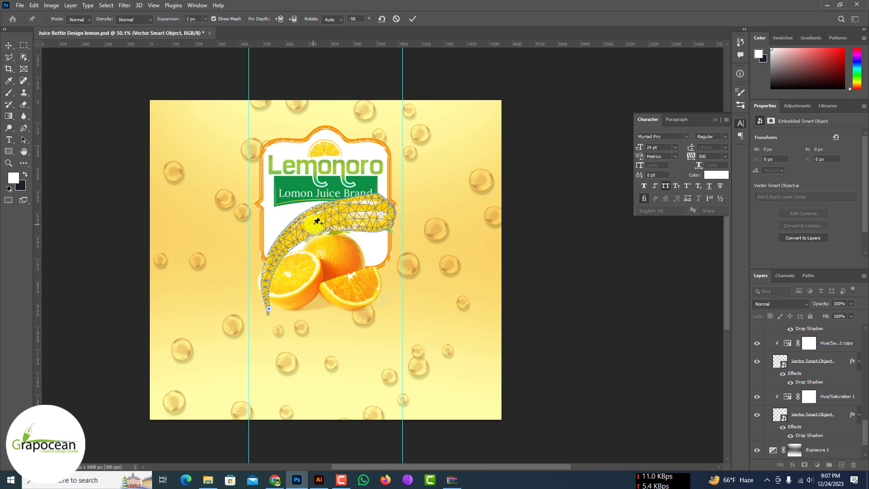
click(413, 18)
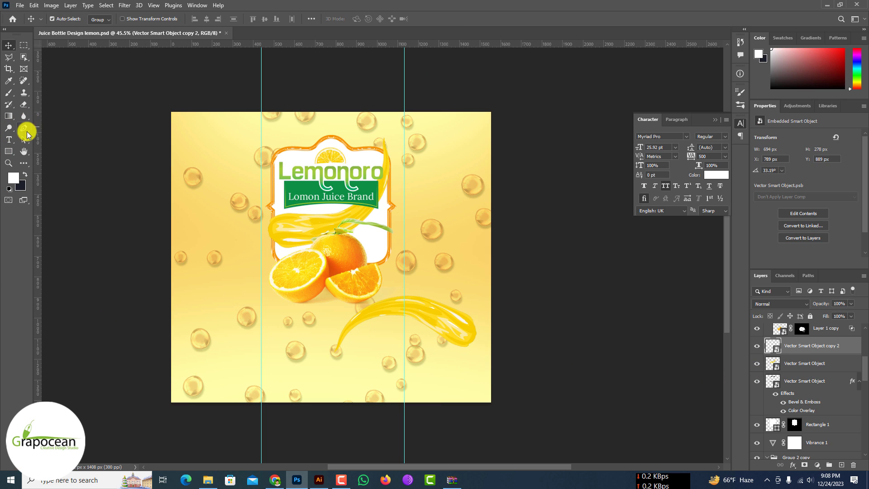
Step: Draw a closed Pen path with a wavy upper edge following the lower splash and enclosing the bottom of the design
click(26, 130)
drag(341, 341, 334, 357)
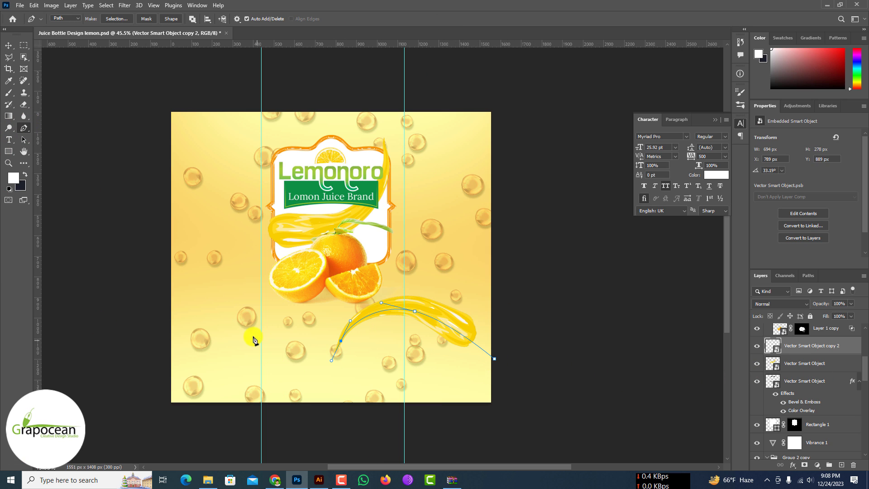
drag(248, 333, 194, 306)
drag(124, 338, 105, 351)
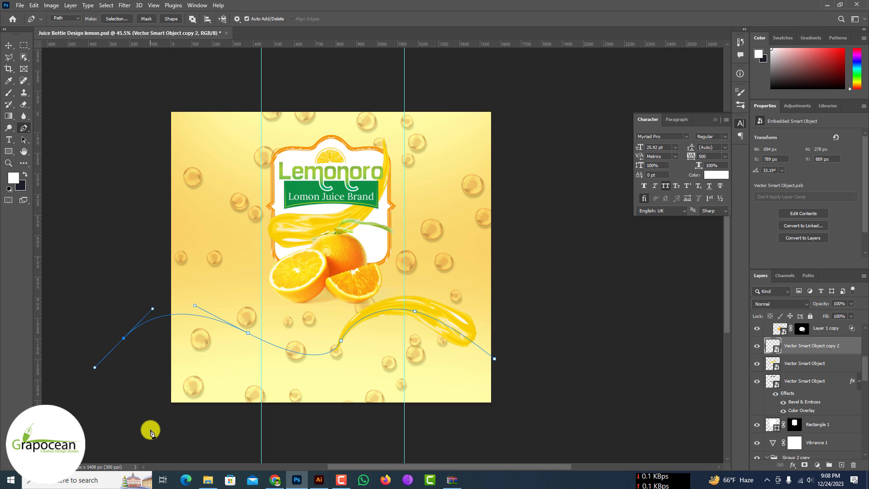
drag(145, 433, 246, 435)
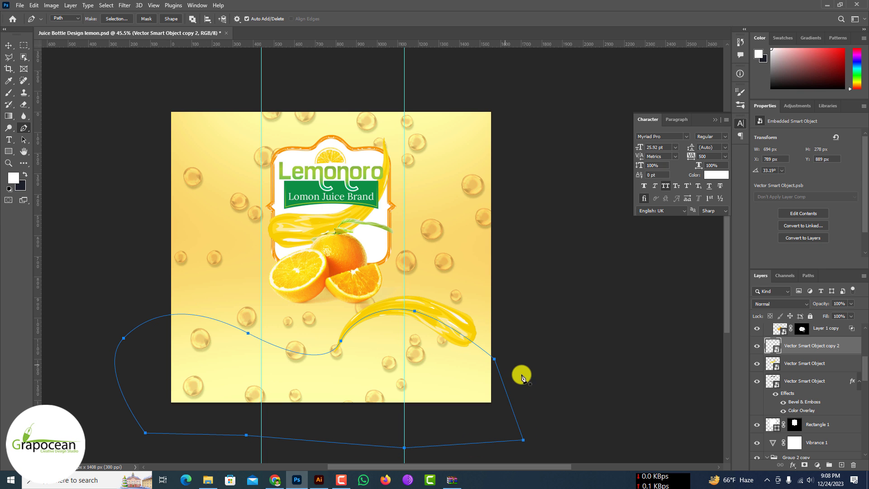
Step: Fill the wave selection at the bottom of the design with solid yellow #f7ce01 sampled from the juice splash
click(817, 464)
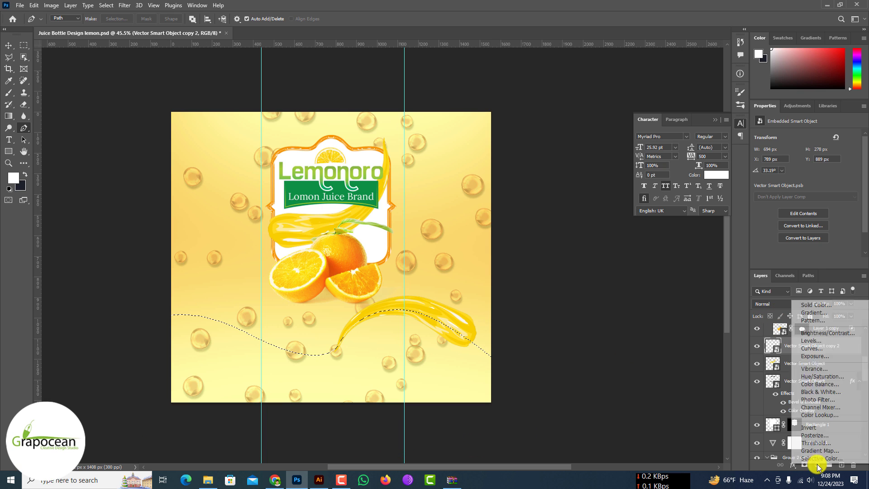
click(831, 305)
click(439, 308)
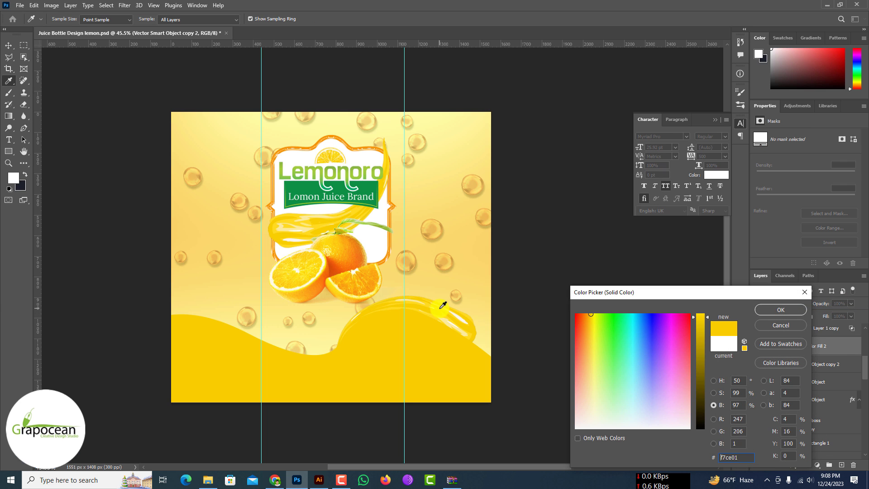
click(791, 311)
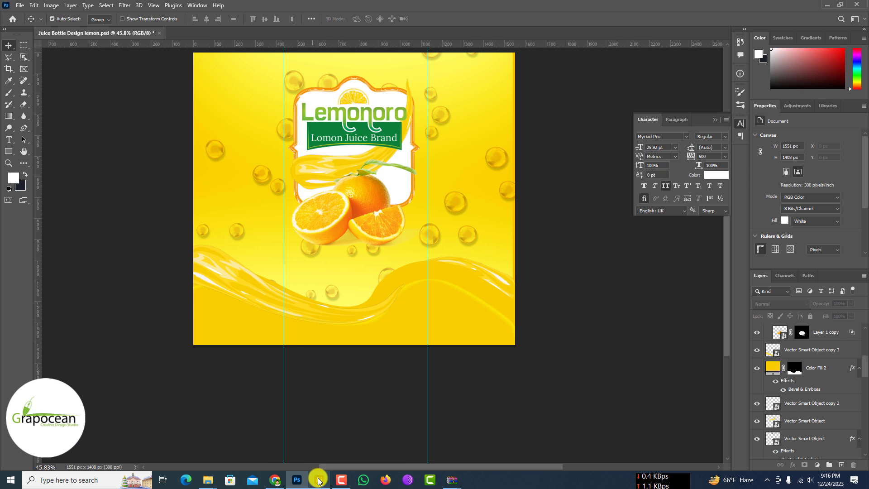
Step: Switch to Illustrator, ungroup the nutrition facts artwork and move both Nutrition Facts panels off the purple checkered background
click(319, 480)
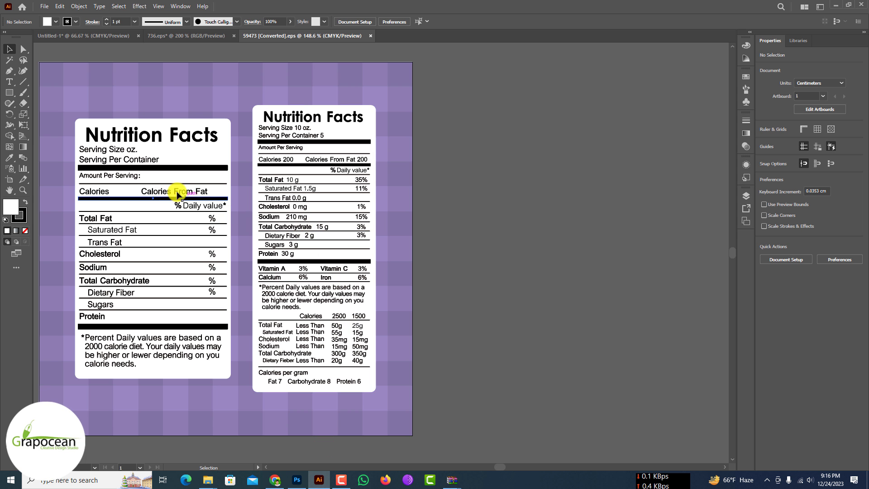
click(183, 188)
key(ctrl+1)
right_click(181, 183)
click(229, 287)
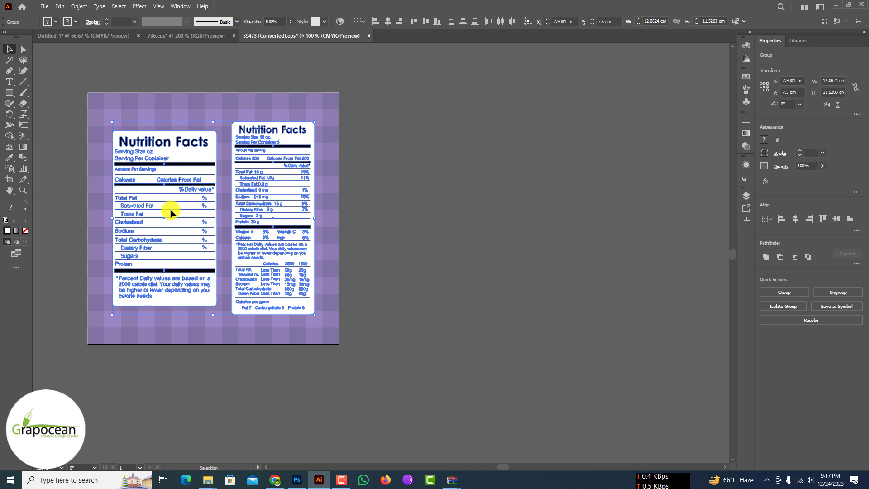
drag(171, 210, 479, 203)
click(476, 380)
right_click(440, 177)
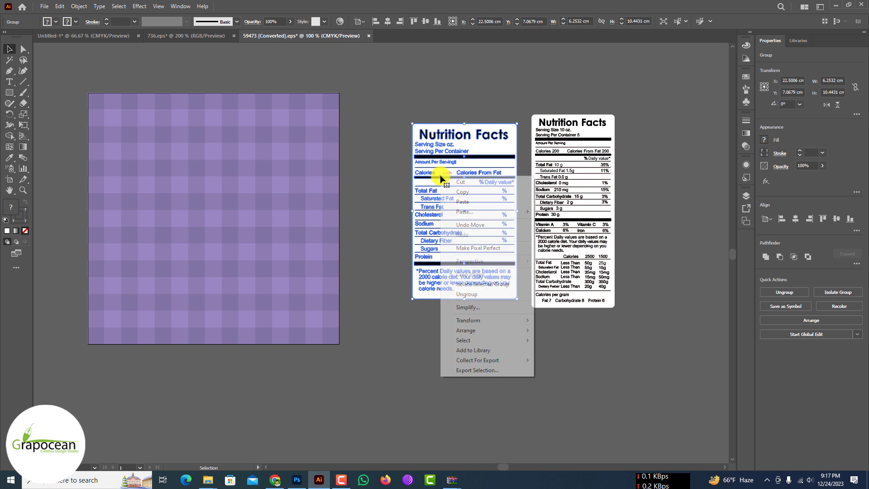
click(381, 195)
Step: Place the blank-value Nutrition Facts panel into the left section of the Photoshop label, scaled to 50.07%
drag(447, 163, 253, 236)
drag(331, 102, 291, 177)
drag(271, 213, 248, 155)
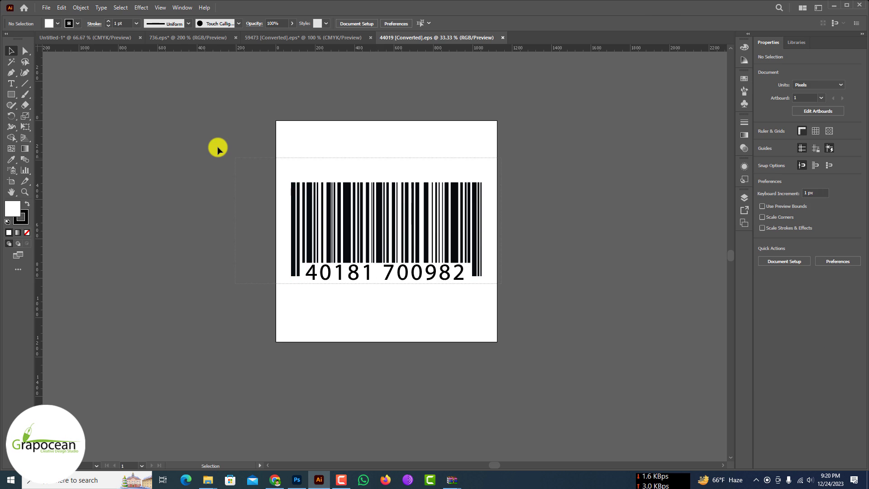
drag(218, 147, 215, 145)
Step: In the Illustrator barcode file, move the barcode artwork beside the artboard and delete its white background square
drag(411, 229, 169, 202)
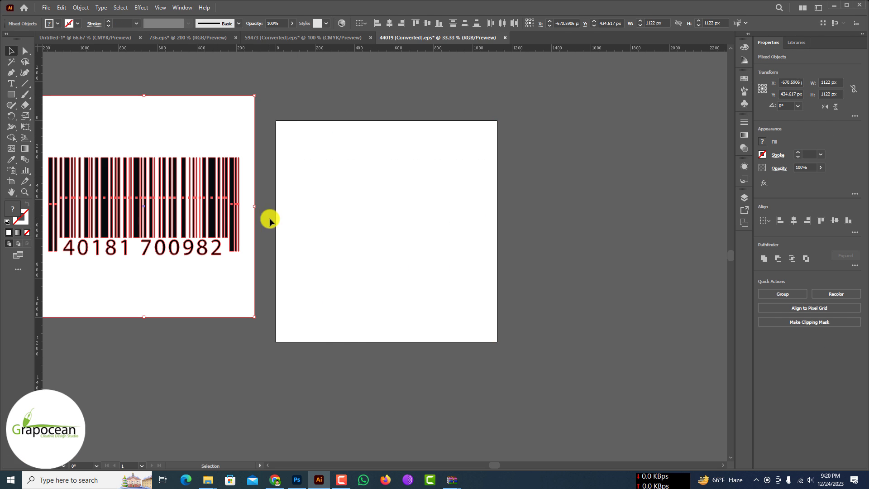
key(Delete)
key(ctrl+z)
scroll(273, 396, down, 2)
click(265, 404)
click(241, 258)
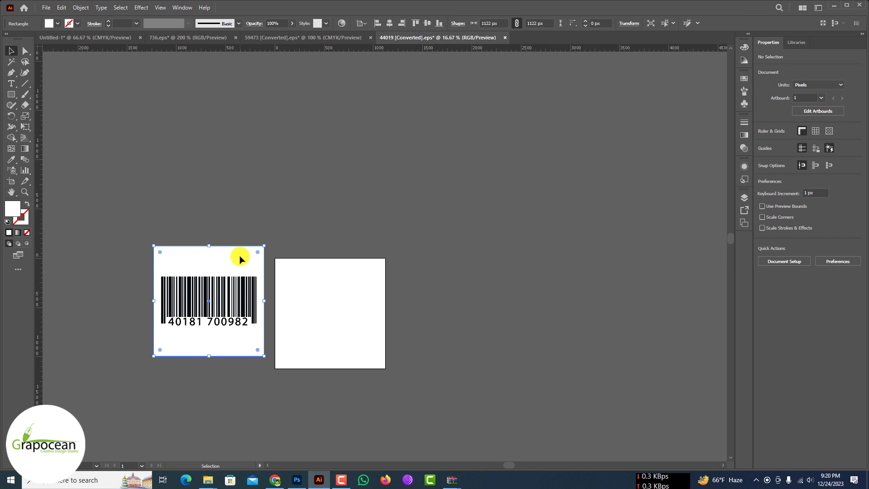
double_click(209, 293)
click(485, 307)
key(Delete)
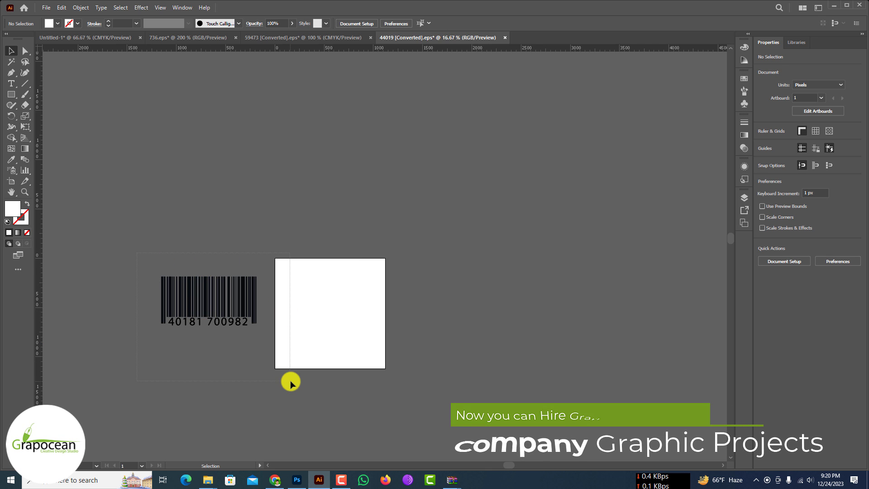
Step: Place the barcode into the Photoshop label and shrink it to fit the lower-left area below the Nutrition Facts panel
drag(224, 310, 306, 339)
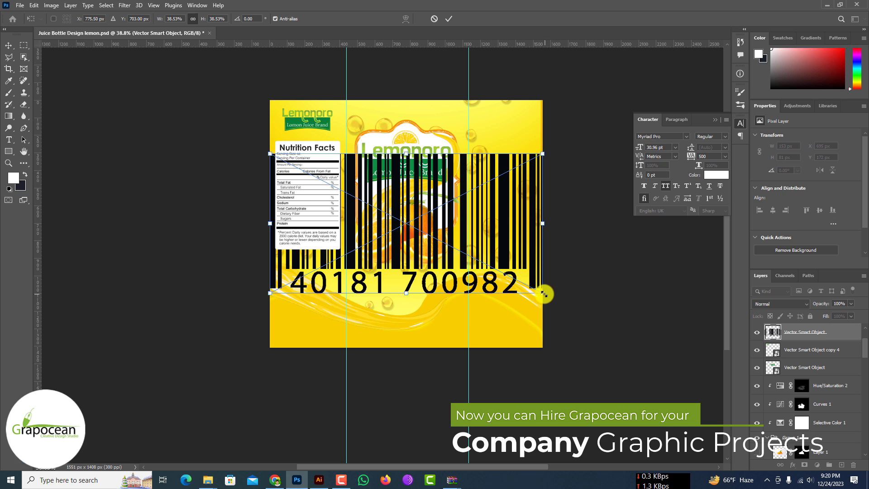
drag(542, 293, 343, 358)
scroll(337, 319, up, 3)
Step: Draw a white 320 × 170 px rectangle around the barcode, unclip it and place its layer beneath the barcode
click(8, 46)
click(9, 151)
key(ctrl+alt+g)
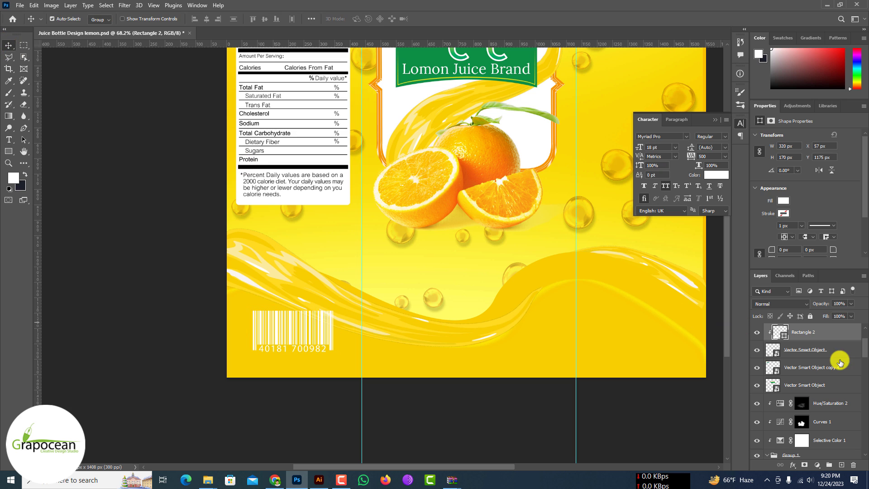
alt+click(835, 341)
drag(835, 334, 831, 357)
scroll(490, 335, down, 4)
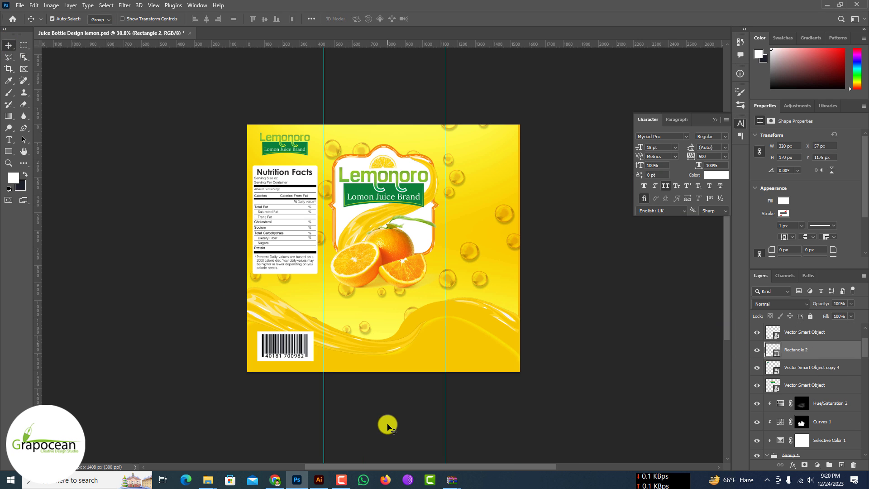
click(386, 424)
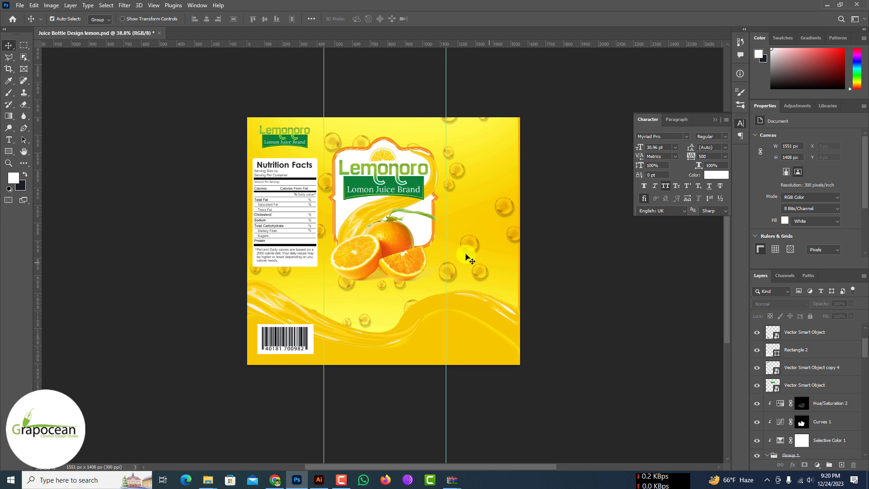
Step: Copy the main logo's citrus slice onto the small Lemonoro logo, shift that logo down and scale the slice to 129 × 69 px
scroll(387, 158, up, 2)
mouse_move(387, 158)
mouse_down()
mouse_move(422, 155)
mouse_move(387, 153)
mouse_up()
drag(388, 153, 244, 109)
scroll(244, 109, up, 5)
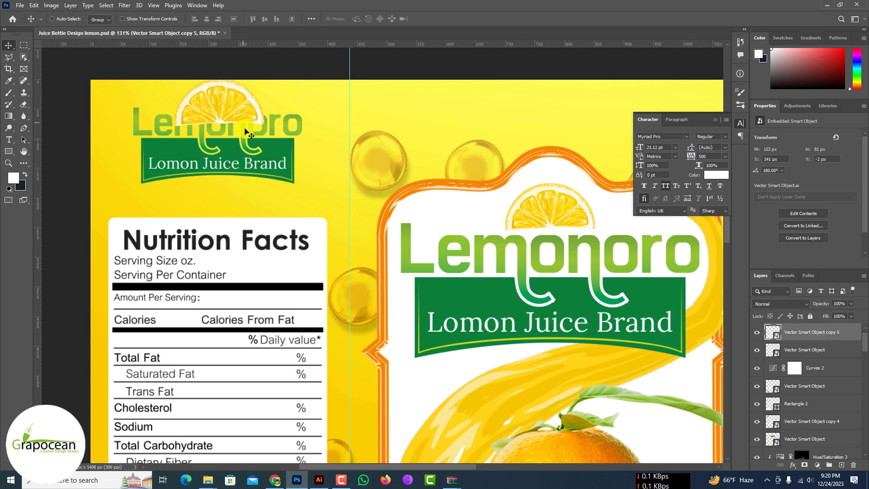
click(256, 157)
drag(257, 157, 263, 183)
drag(236, 109, 234, 120)
key(ctrl+t)
click(448, 19)
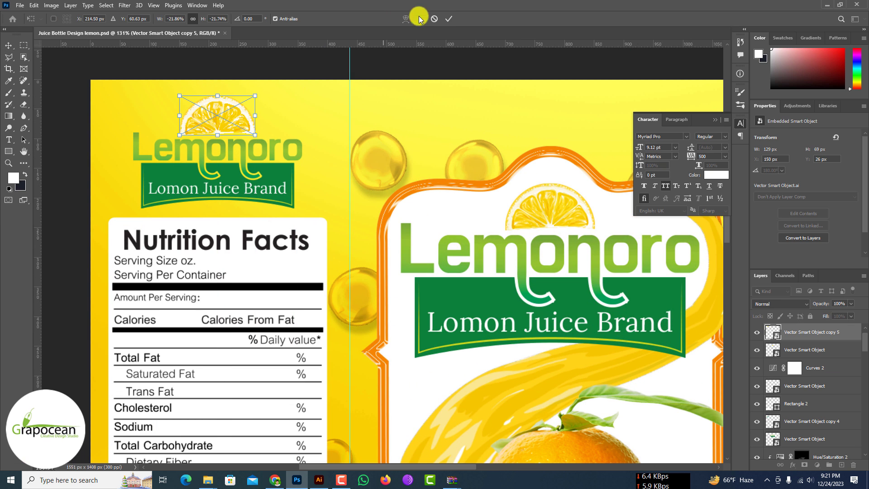
Step: Duplicate the small Lemonoro logo together with its citrus slice to the top of the label's right section
scroll(242, 165, down, 2)
click(241, 164)
shift+click(222, 132)
shift+click(211, 186)
scroll(208, 187, down, 5)
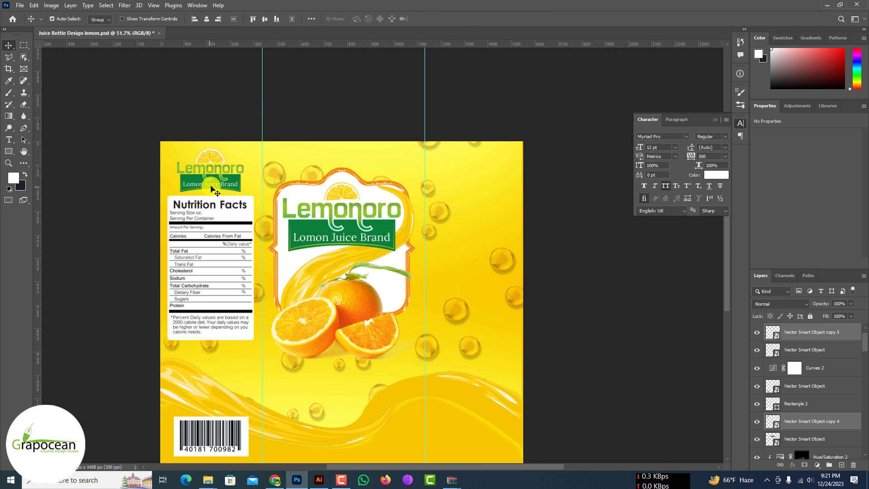
drag(212, 186, 481, 192)
scroll(383, 203, down, 2)
Step: Draw a closed Pen path below the diagonal splash, running behind the oranges and up the frame's inner right edge
click(301, 227)
scroll(407, 248, up, 8)
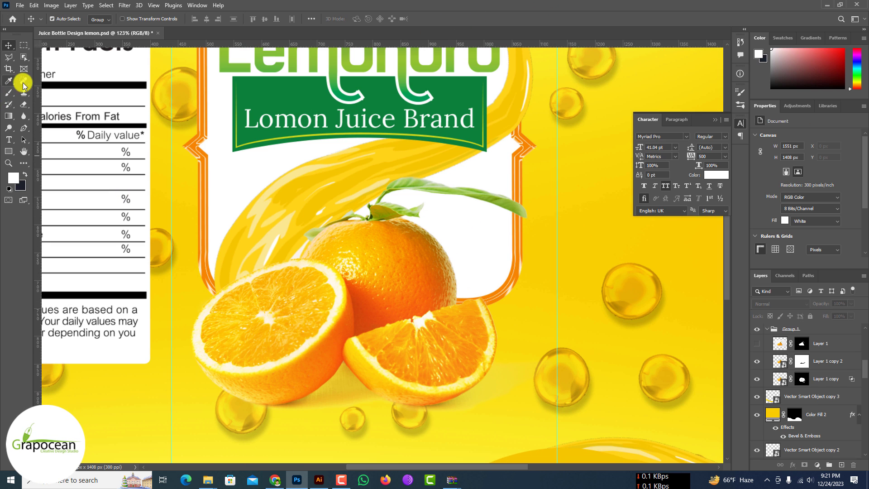
click(511, 128)
drag(385, 190, 340, 212)
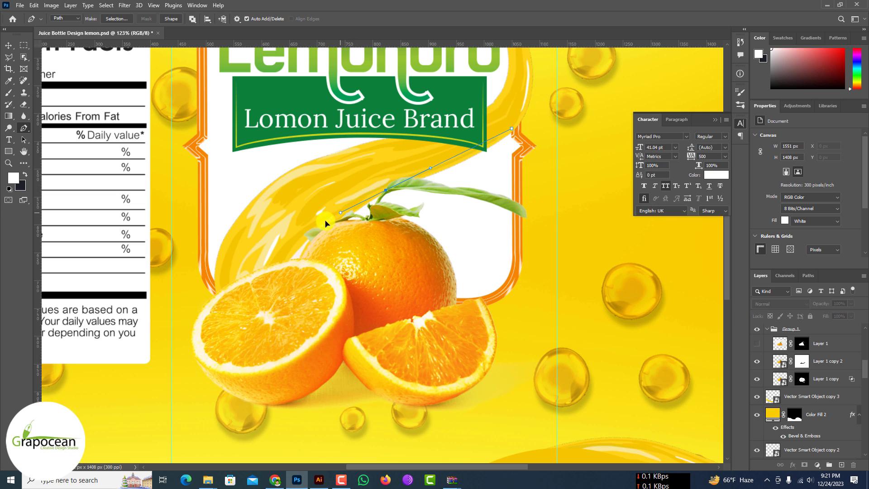
click(517, 194)
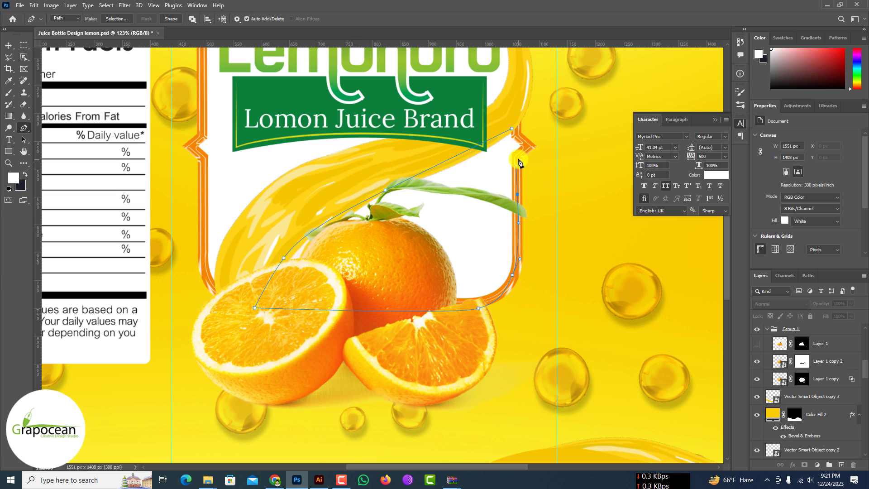
click(517, 158)
click(527, 146)
drag(522, 139, 519, 136)
Step: Fill the selected area behind the oranges with a solid color layer using an orange sampled from the cut fruit
scroll(812, 366, up, 10)
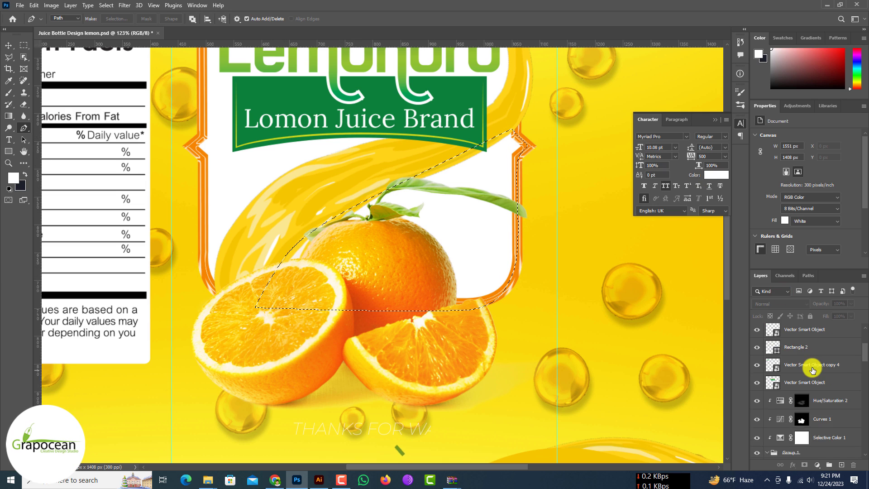
click(834, 334)
click(817, 464)
click(833, 309)
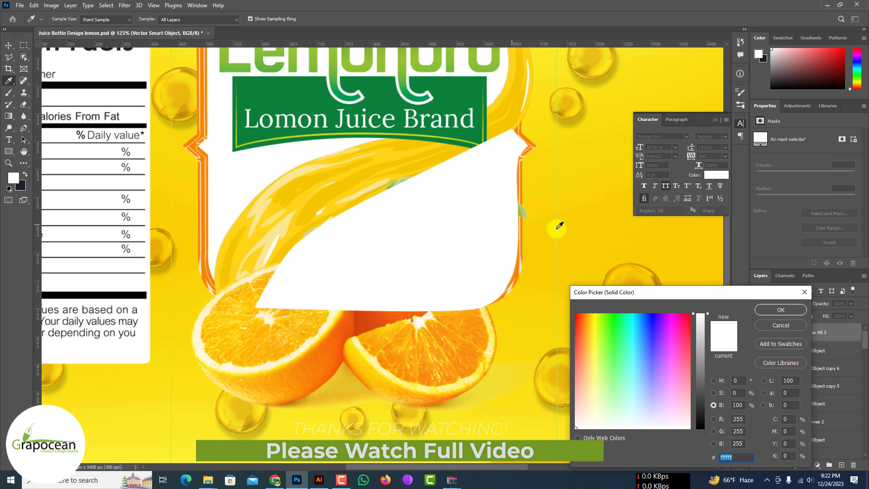
click(557, 231)
click(465, 348)
click(763, 313)
Step: Move the orange fill layer down the stack to directly above Rectangle 1, beneath the frame, splash and oranges
drag(832, 335, 813, 439)
drag(818, 367, 782, 367)
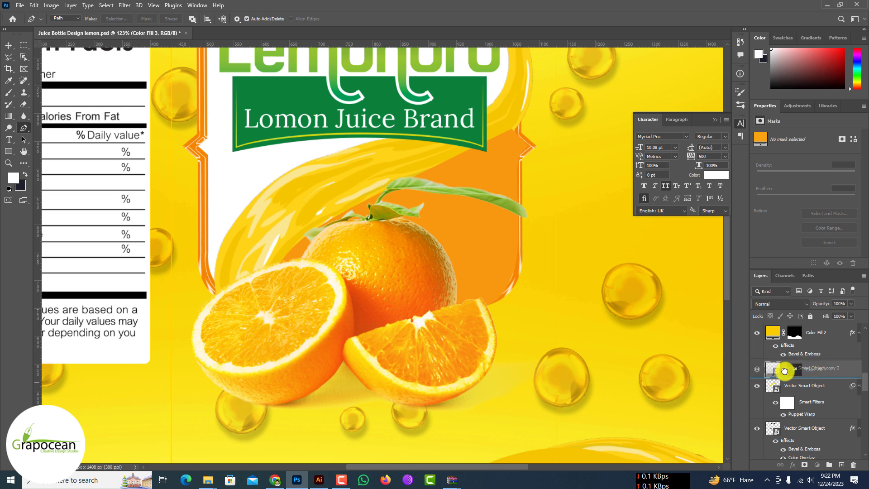
scroll(456, 297, down, 2)
scroll(456, 297, up, 2)
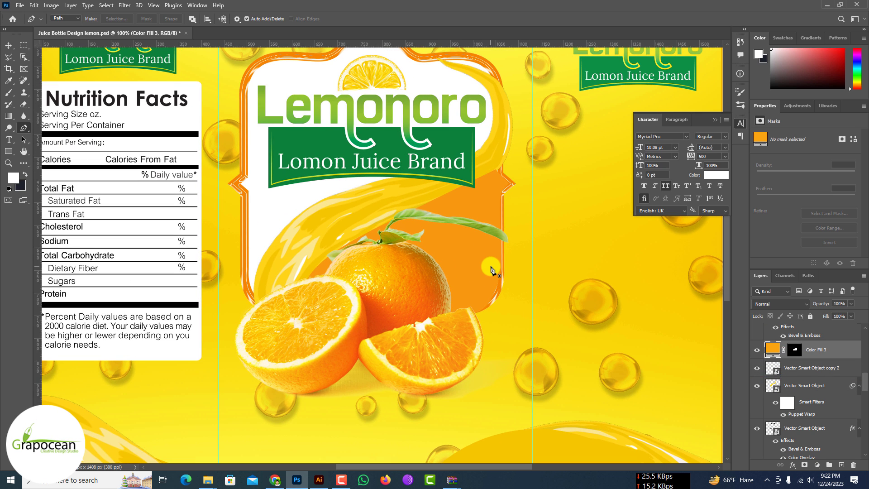
click(756, 349)
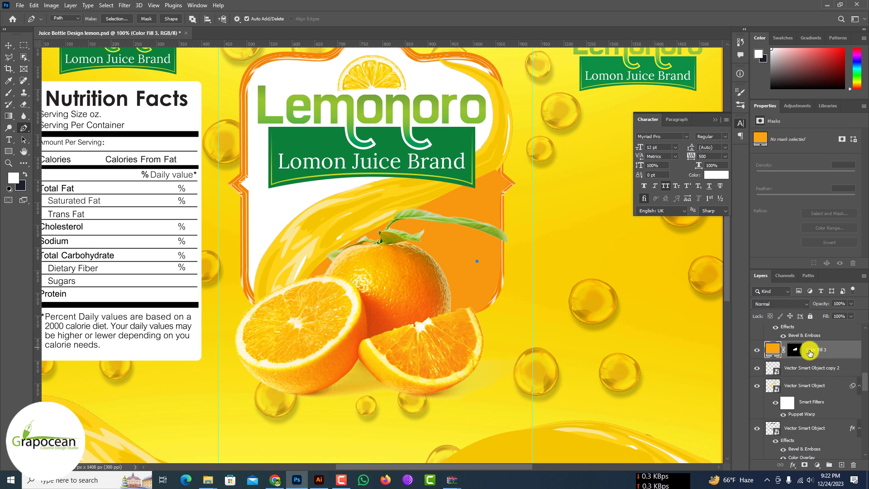
click(756, 349)
key(v)
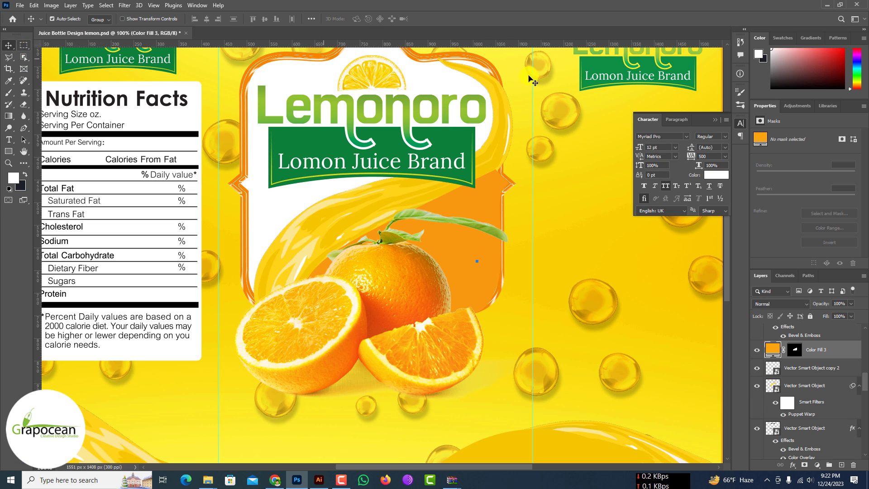
click(485, 64)
mouse_move(811, 432)
mouse_down()
mouse_move(810, 449)
mouse_move(814, 423)
mouse_up()
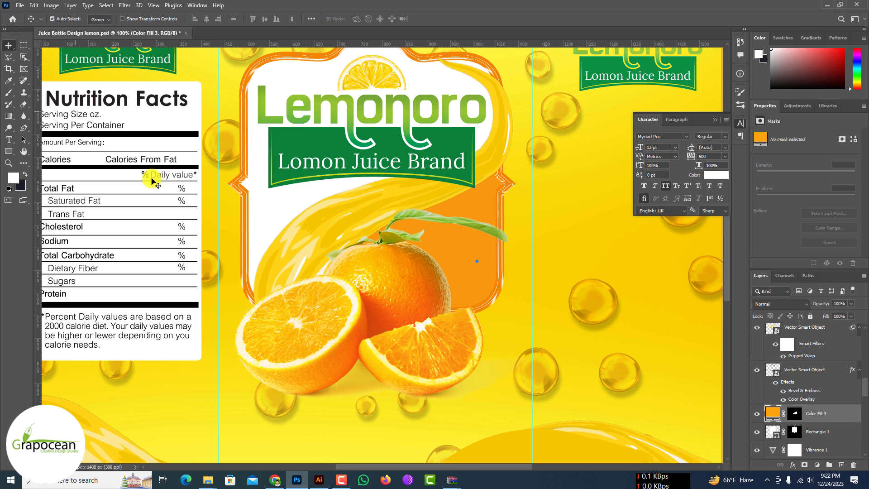
Step: Add the white text "100%" on the orange area beside the whole orange, above all other layers
scroll(476, 261, up, 2)
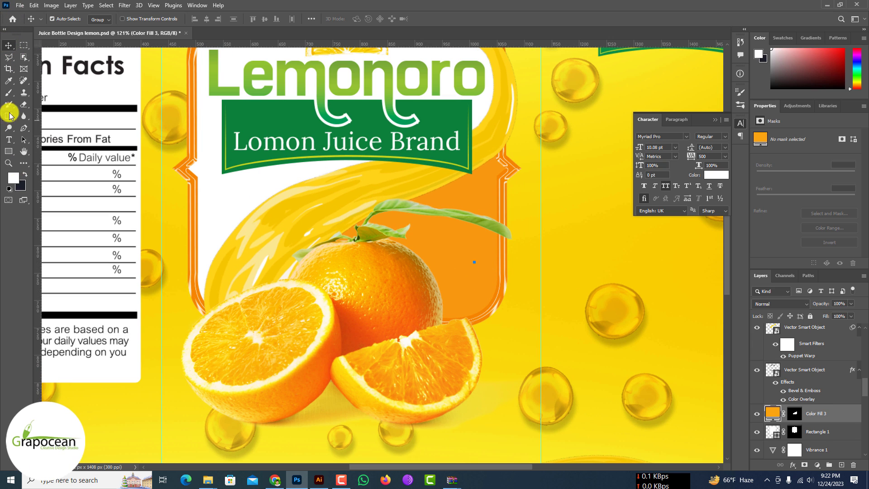
scroll(815, 347, up, 9)
click(829, 333)
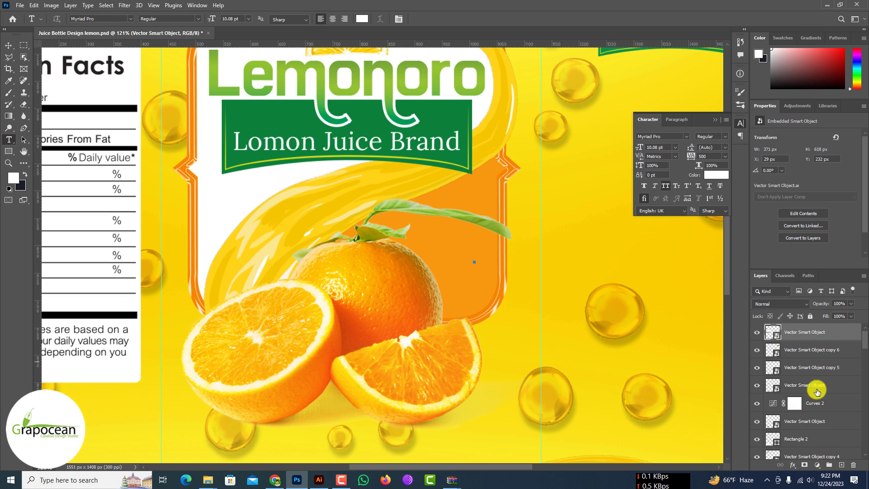
click(474, 289)
key(BackSpace)
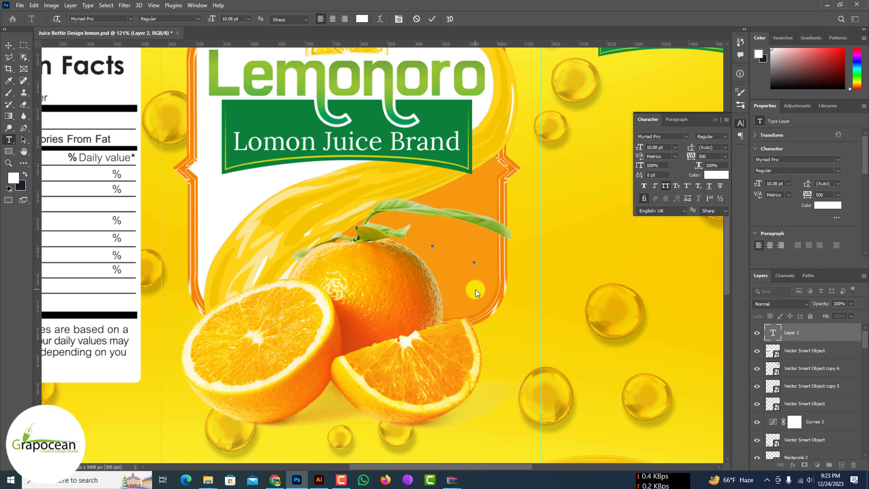
text(100%)
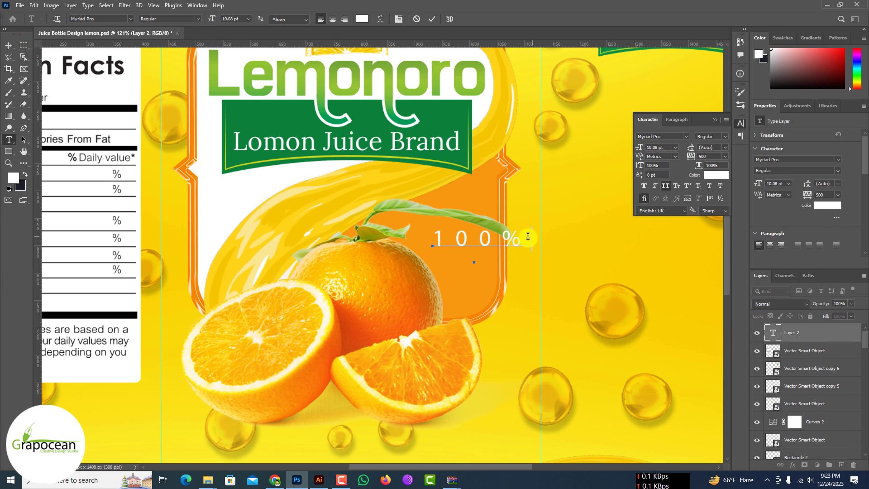
Step: Set the "100%" text to Optical kerning and 0 tracking
key(ctrl+a)
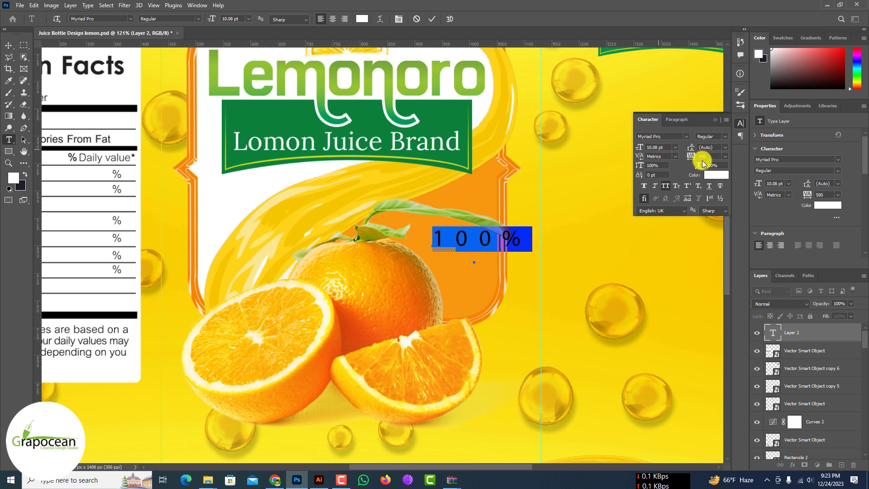
click(674, 156)
click(660, 165)
click(725, 156)
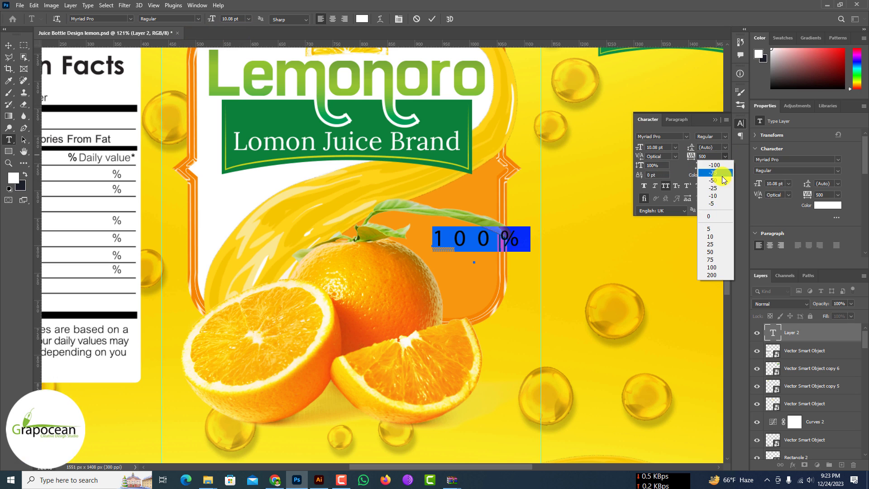
click(711, 219)
key(ctrl+Return)
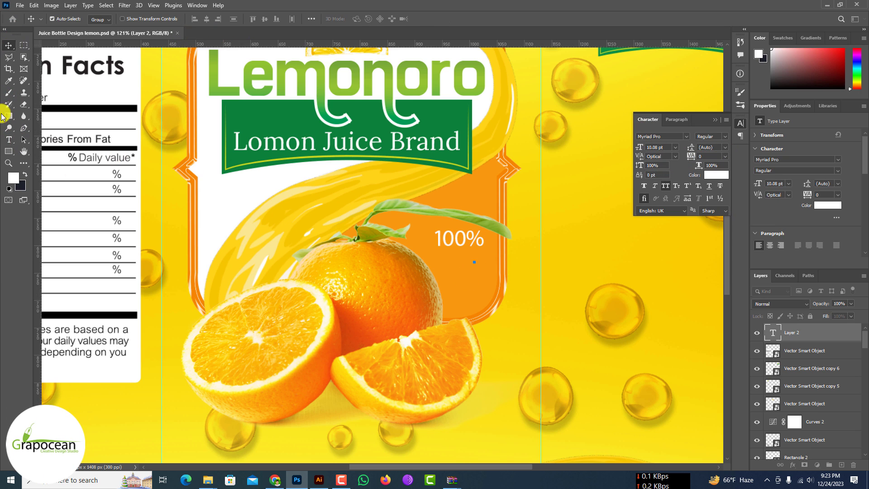
Step: Add the white text "PURE" and place it directly beneath "100%" on the orange area
click(451, 261)
text(PURE)
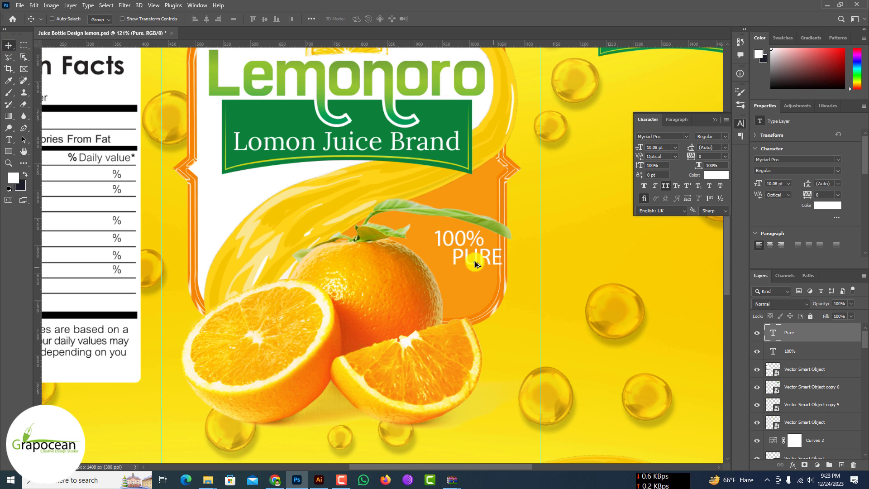
scroll(471, 262, up, 3)
key(ctrl+Return)
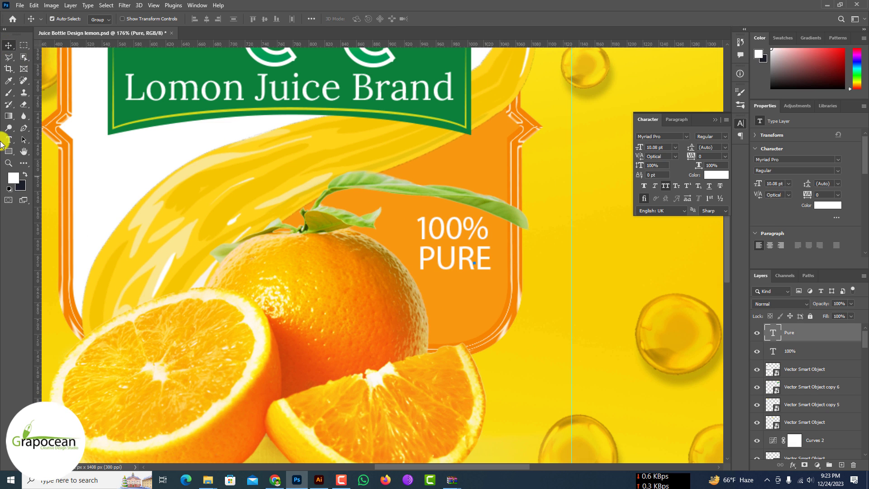
Step: Add the white text "JUICE" and align it beneath "PURE" on the orange area
click(466, 302)
text(JUICE)
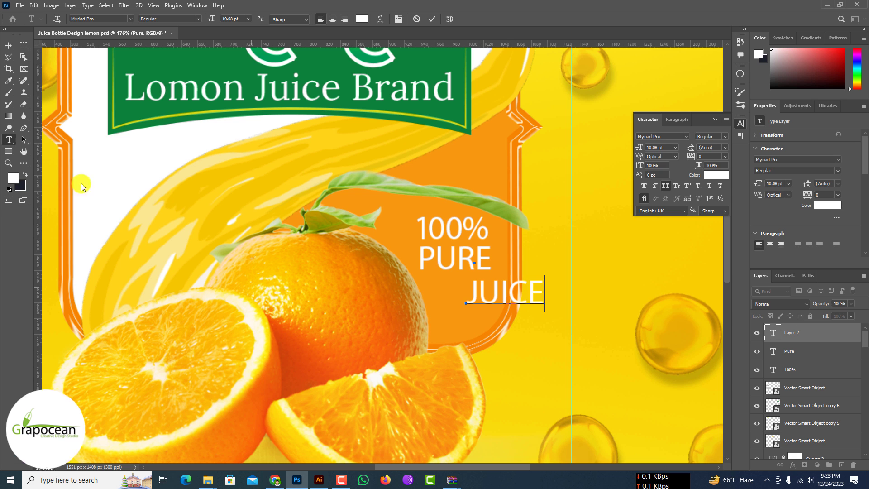
key(ctrl+Return)
drag(460, 291, 458, 291)
scroll(528, 286, down, 6)
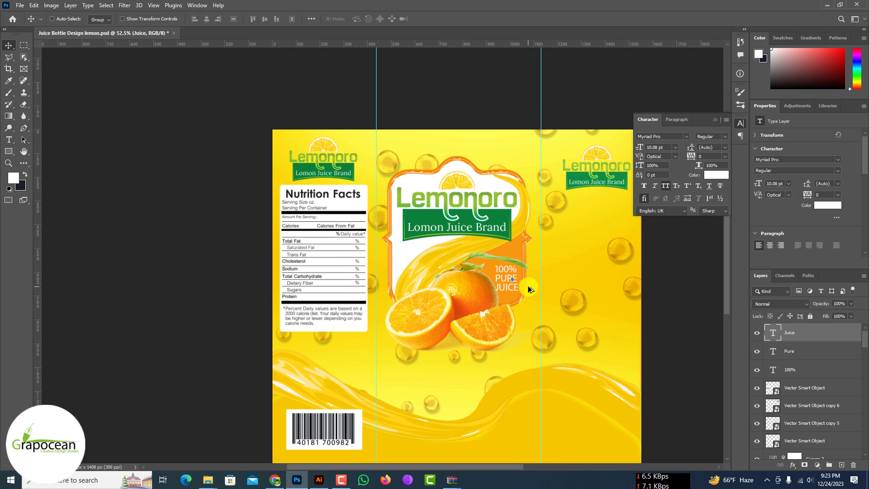
scroll(503, 282, up, 7)
Step: Set the "100%" text in Montserrat Bold
click(9, 140)
scroll(556, 220, up, 2)
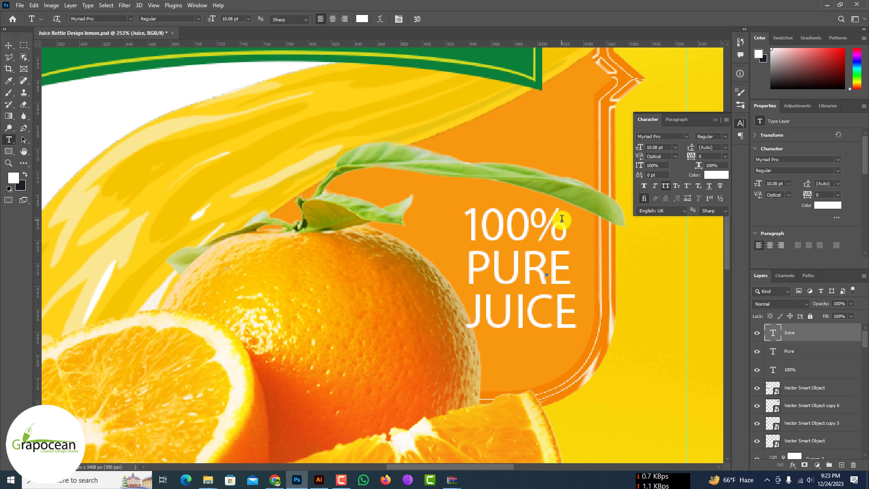
double_click(557, 220)
click(176, 42)
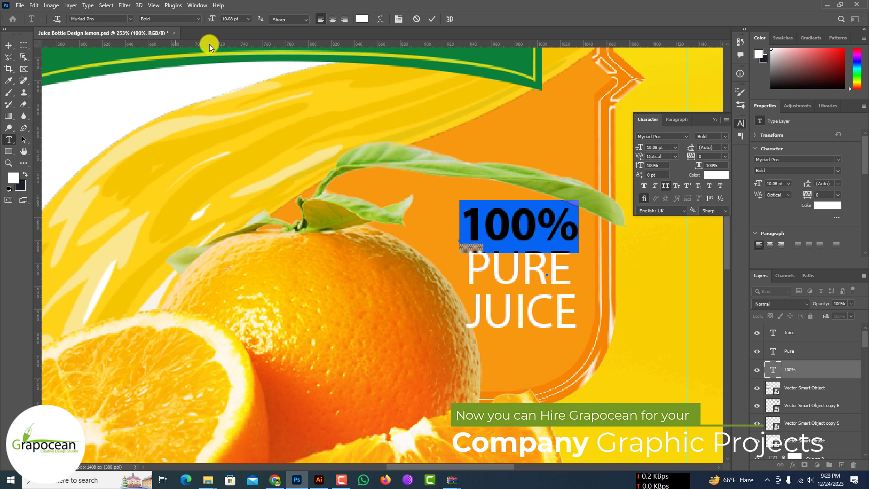
click(130, 19)
drag(238, 292, 239, 51)
click(185, 49)
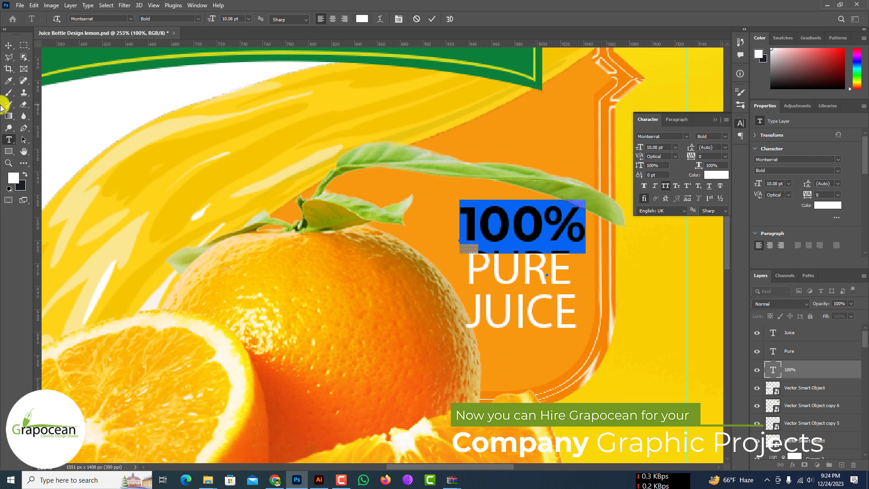
click(8, 45)
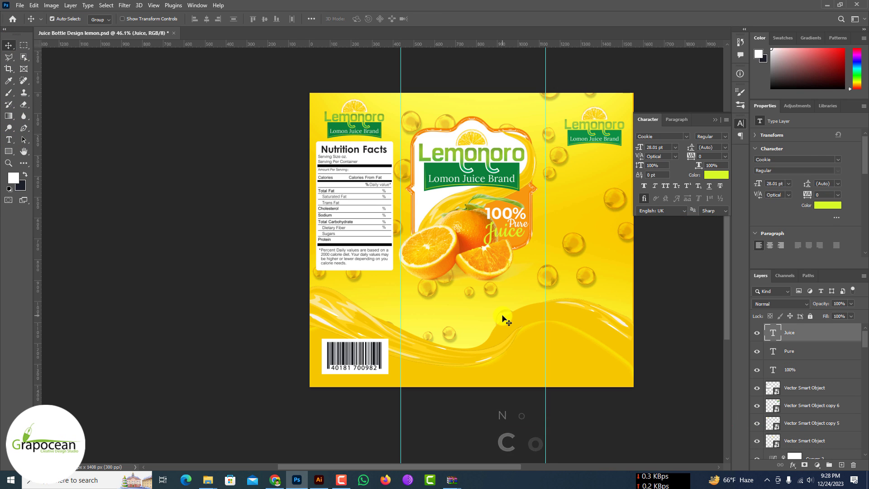
Step: Add the text "1 LITRE" beneath the oranges on the front panel
scroll(511, 304, up, 3)
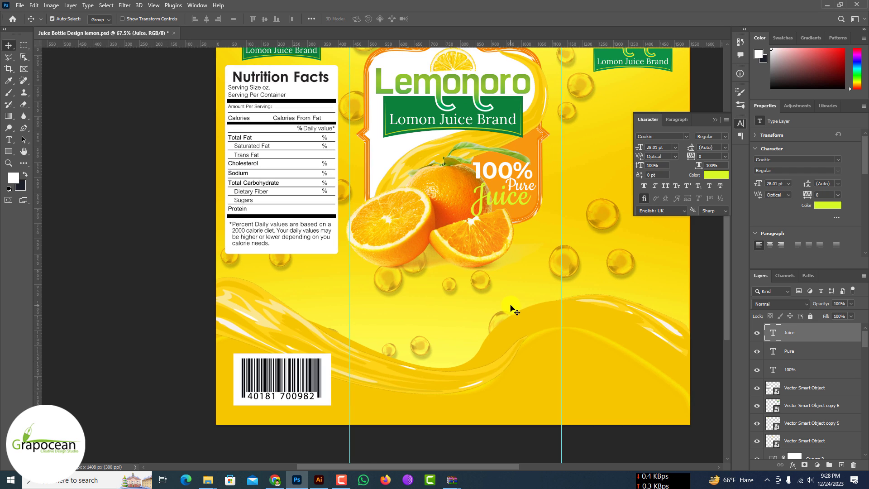
click(432, 356)
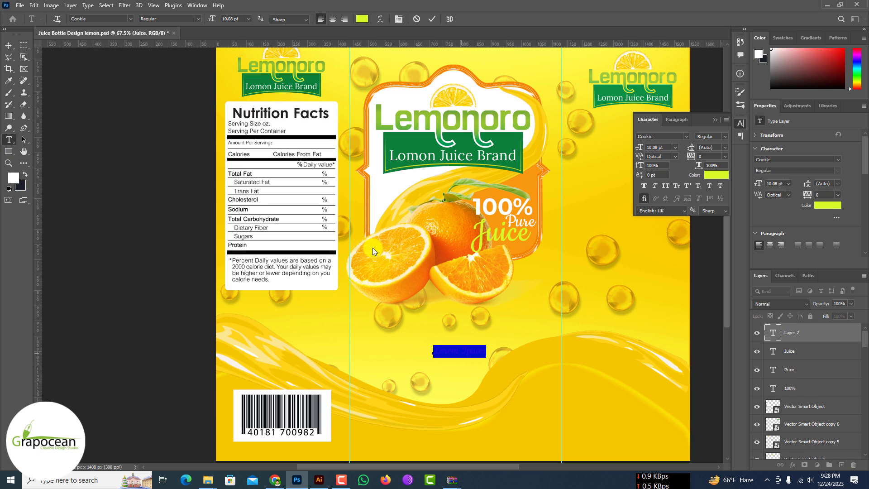
text(1 LITRE)
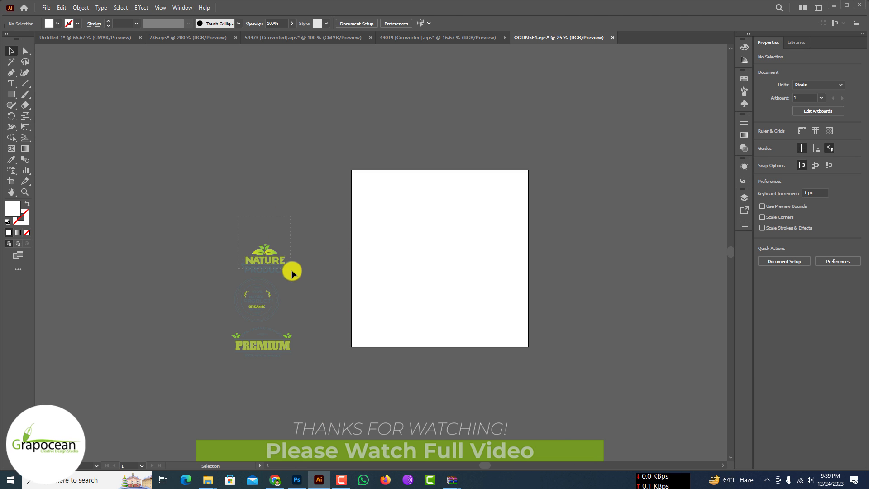
Step: Bring the "NATURE PRODUCT" badge over from Illustrator and scale it down beneath the logo on the panel beside the front label
drag(291, 270, 541, 214)
drag(662, 279, 525, 194)
scroll(558, 220, up, 5)
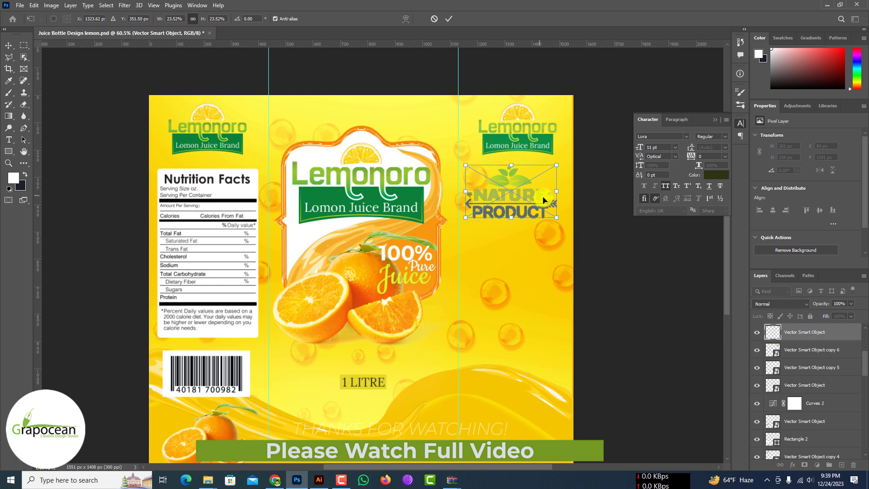
drag(556, 218, 542, 211)
click(448, 19)
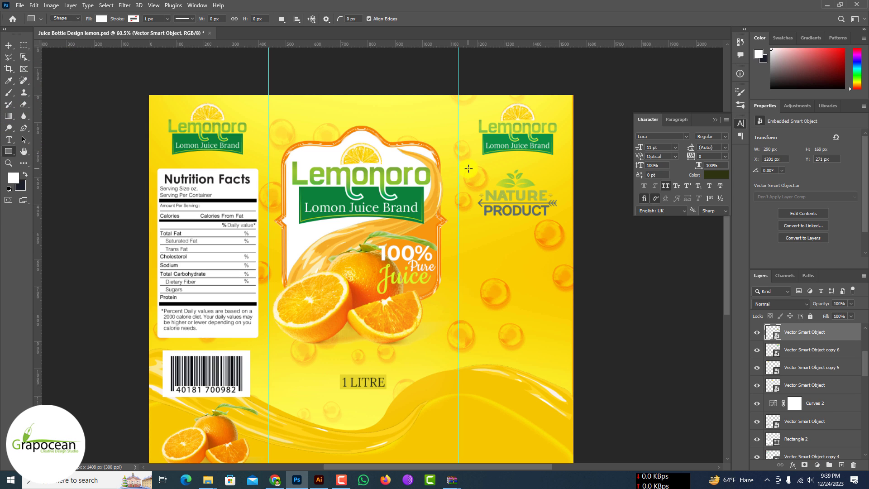
Step: Draw a white rectangle of about 350 × 656 px on that side panel and move it behind the "NATURE PRODUCT" badge
drag(563, 344, 564, 347)
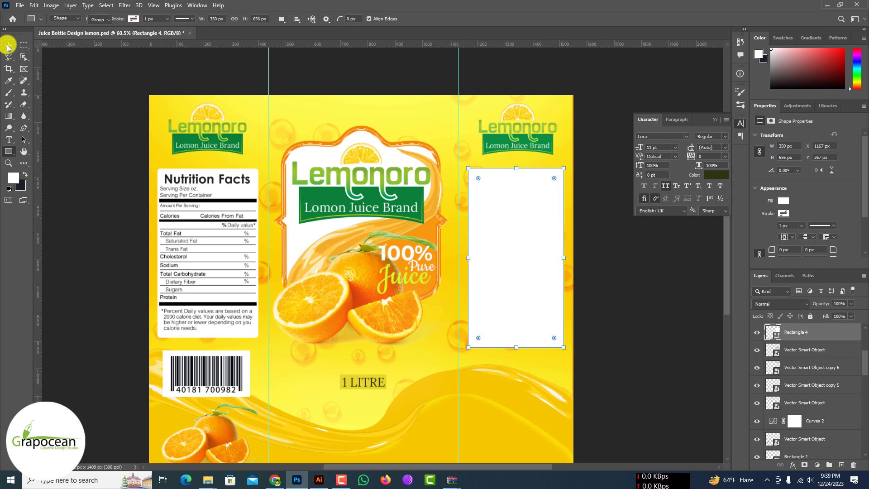
click(8, 45)
drag(816, 335, 817, 365)
scroll(522, 197, up, 1)
scroll(523, 200, left, 1)
Step: Adjust the position of the badge and center the white rectangle beneath the side panel's logo
drag(544, 197, 545, 202)
click(564, 281)
drag(565, 284, 561, 279)
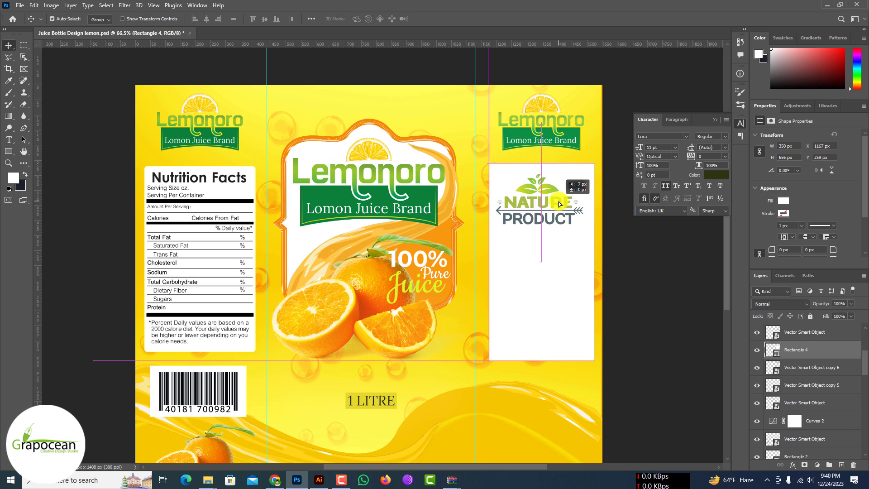
Step: Delete the "NATURE PRODUCT" badge from the white rectangle
click(642, 254)
drag(553, 187, 555, 190)
key(Delete)
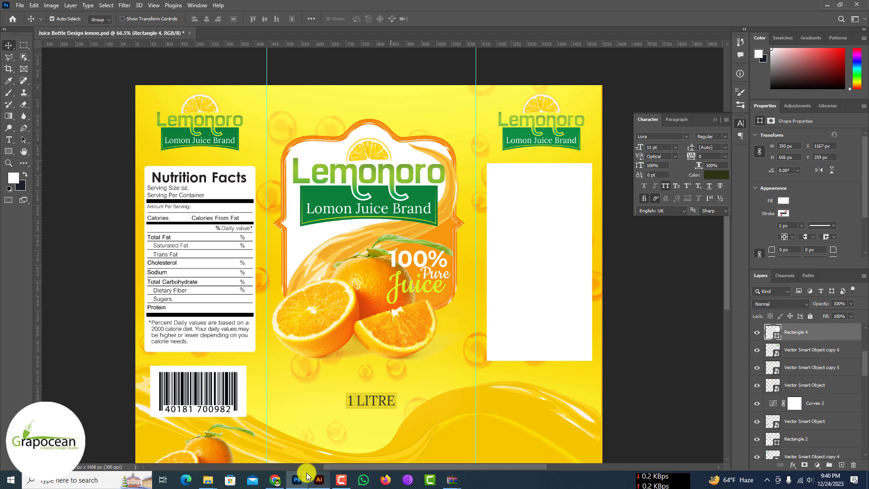
Step: Bring the round "100% NATURE PRODUCT" badge over from Illustrator, scale it to about 16% and place it low on the white rectangle
click(318, 478)
drag(261, 299, 544, 334)
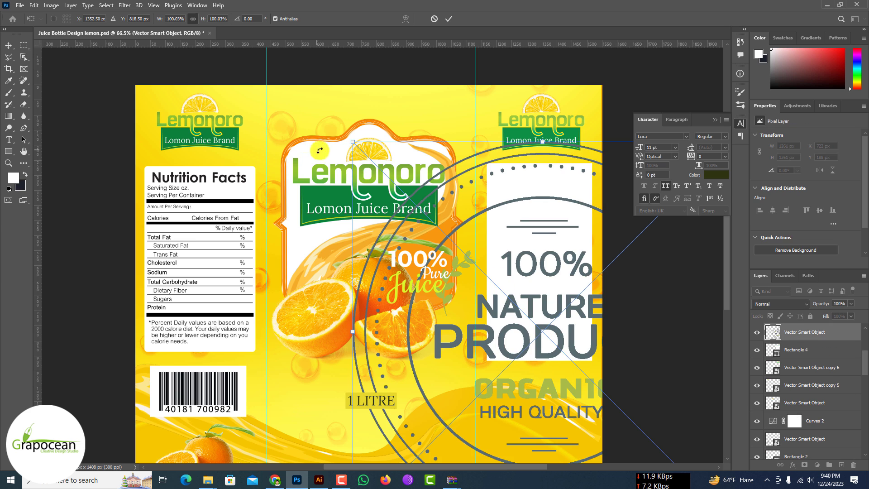
drag(353, 141, 473, 339)
drag(546, 335, 544, 324)
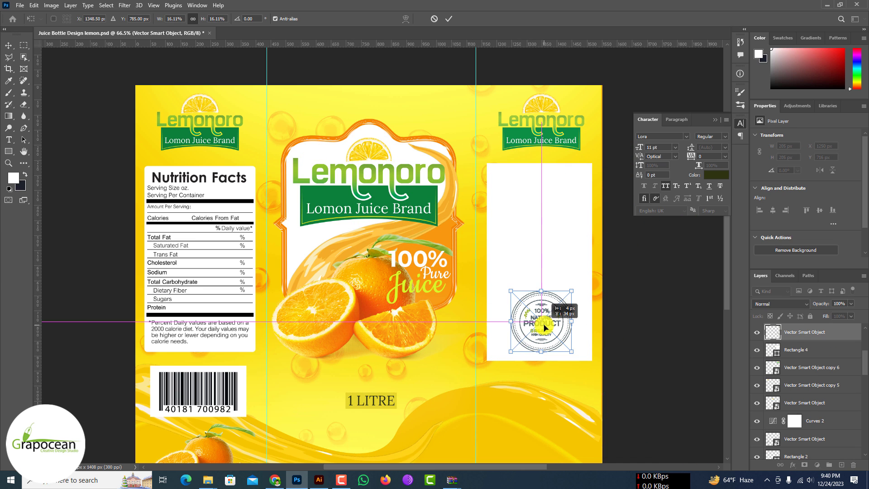
Step: Bring the "PREMIUM" organic product badge over from Illustrator, scaled to about 16.5%, and place it at the head of the white rectangle
click(323, 483)
drag(264, 349, 337, 465)
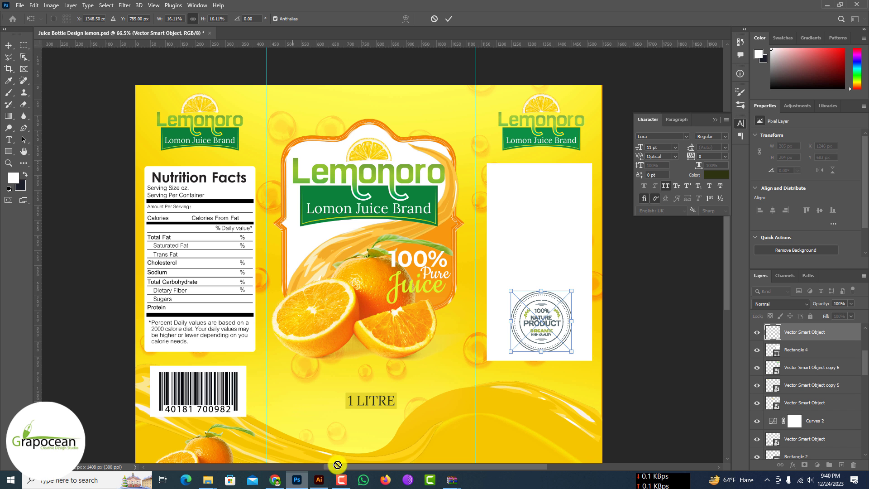
drag(575, 244, 264, 309)
drag(275, 346, 537, 231)
drag(602, 182, 546, 202)
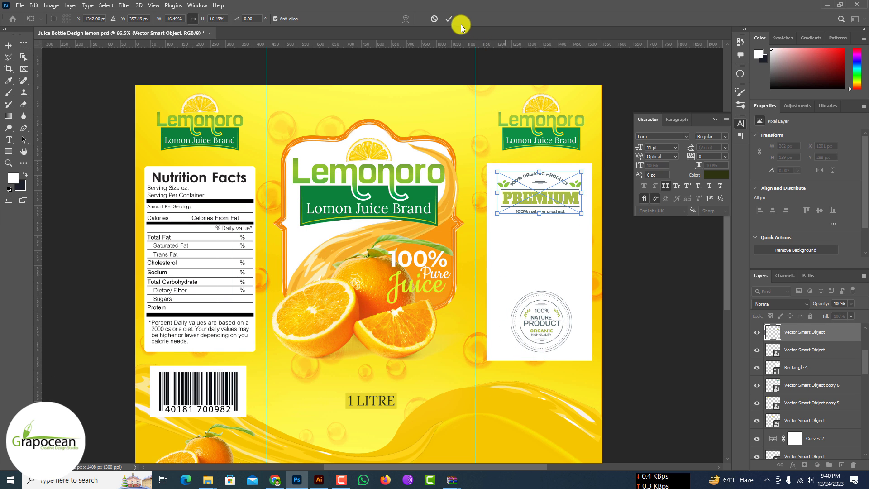
click(449, 19)
Step: Create a paragraph text box beneath the "PREMIUM" badge and paste the lemon, water and sweetener ingredients text into it
scroll(419, 215, down, 5)
scroll(513, 240, up, 5)
drag(404, 184, 534, 277)
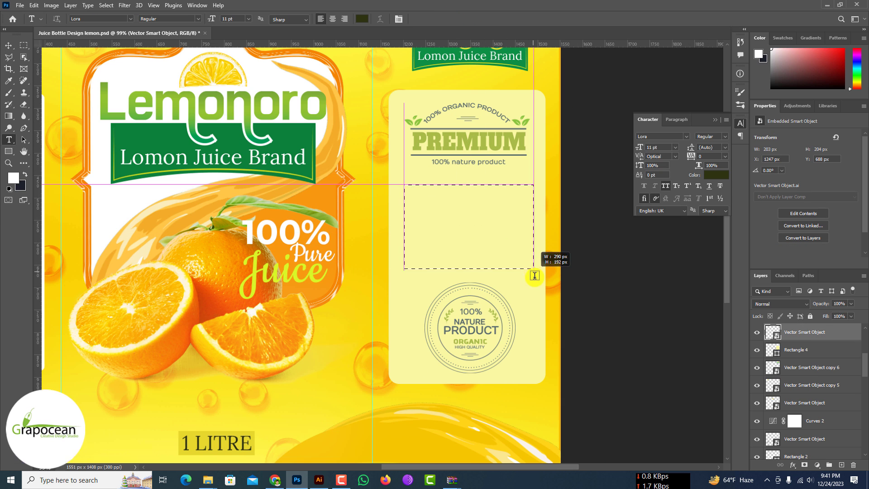
click(432, 20)
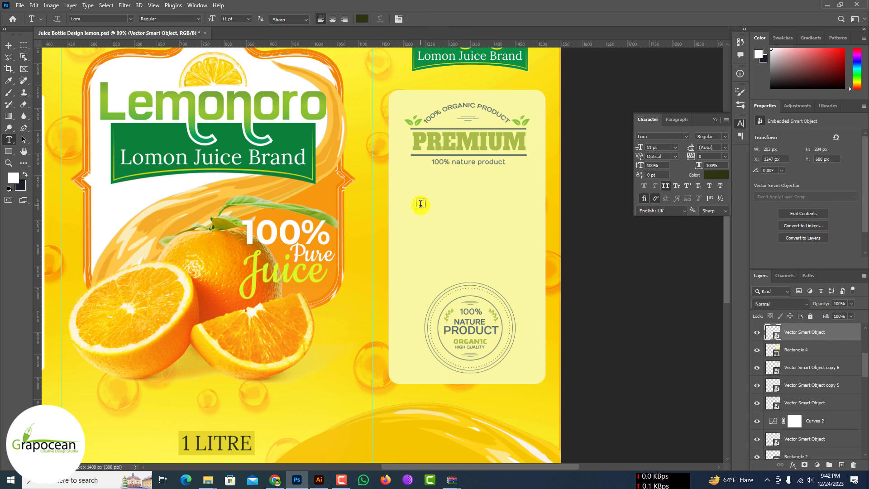
drag(459, 257, 560, 401)
key(ctrl+v)
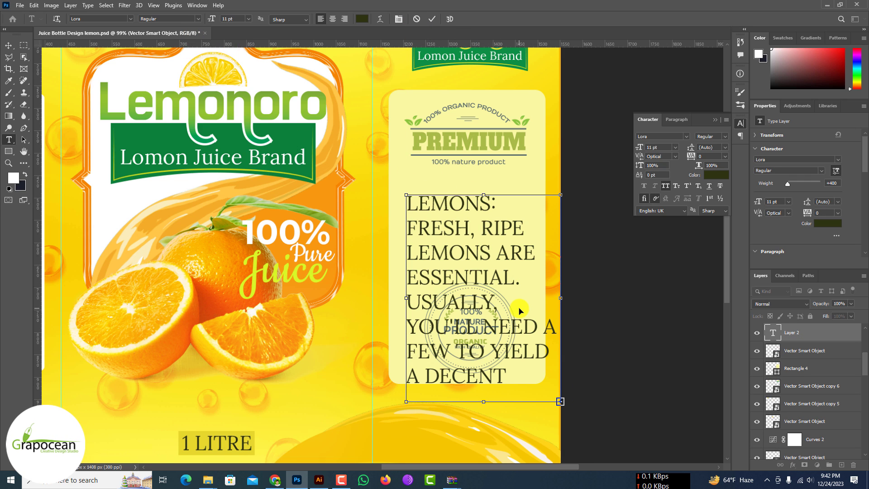
Step: Set the ingredients text to 3 pt, center-align it and narrow its text box to about 233 px
key(ctrl+a)
drag(210, 18, 206, 22)
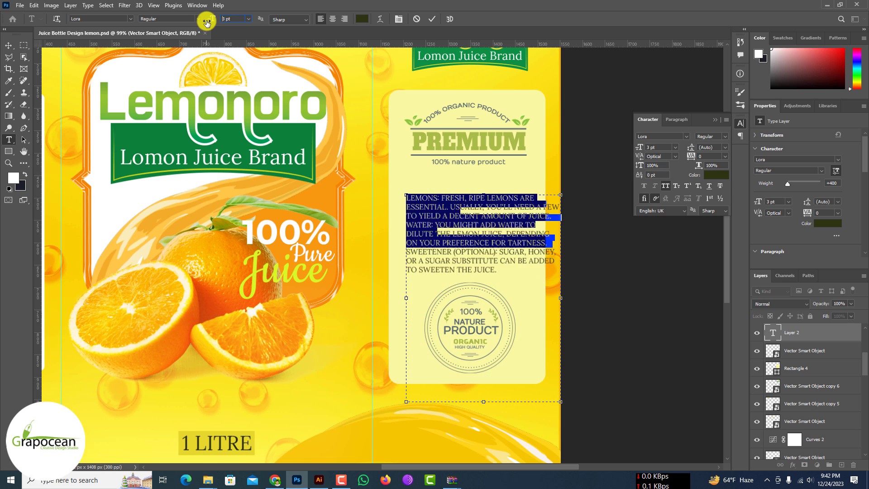
drag(560, 298, 510, 296)
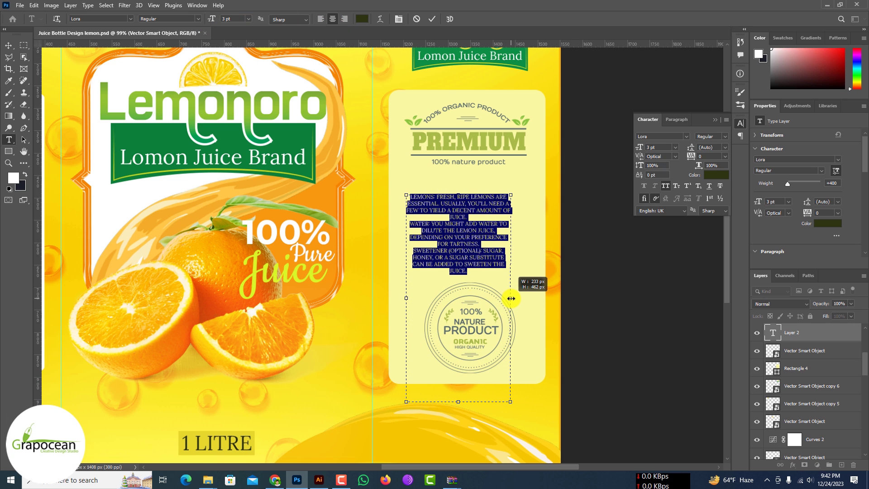
Step: Center the ingredients text horizontally on the cream panel beneath the "PREMIUM" badge
click(8, 44)
scroll(465, 243, up, 4)
drag(455, 231, 468, 231)
scroll(475, 245, down, 10)
scroll(477, 245, up, 10)
Step: Turn off All Caps for the ingredients text and set its size to 4 pt
click(10, 140)
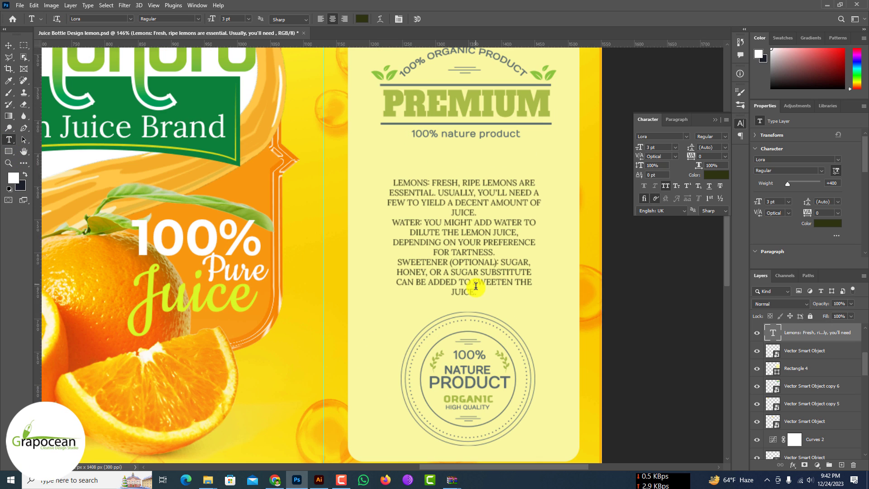
drag(472, 289, 380, 169)
click(665, 186)
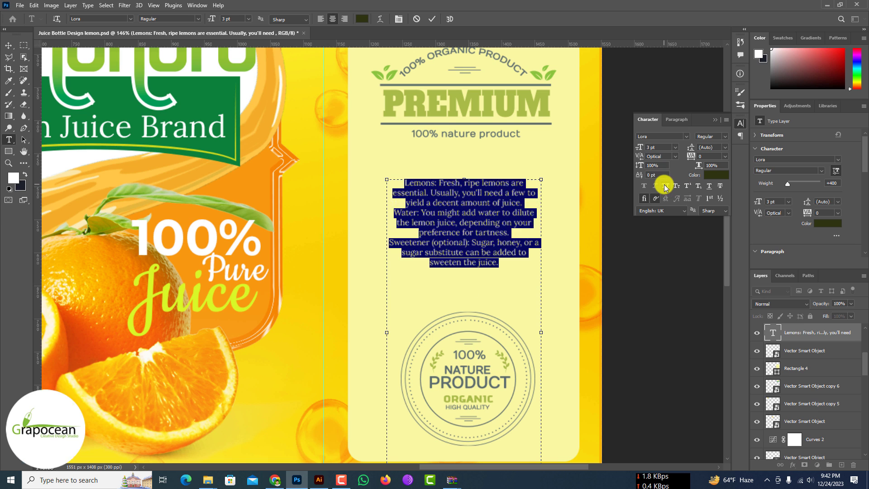
mouse_move(212, 19)
mouse_down()
mouse_move(219, 16)
mouse_move(213, 25)
mouse_up()
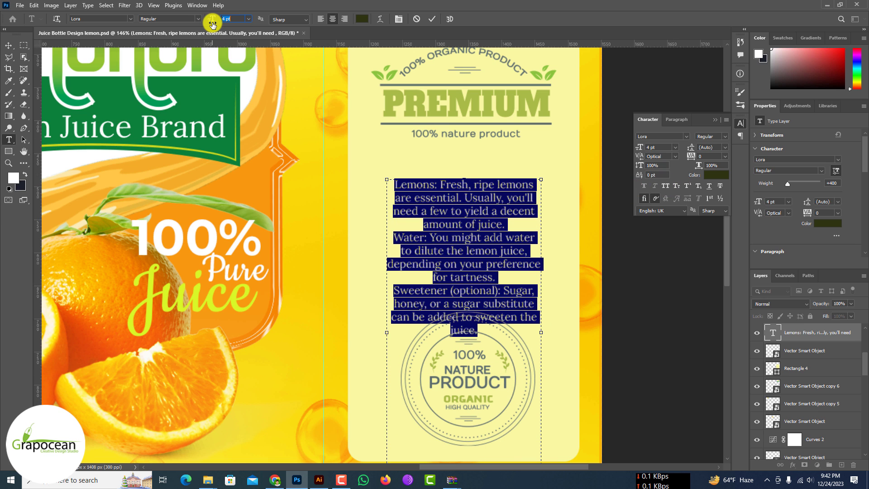
Step: Move the ingredients text up closer to the "PREMIUM" badge, clear of the round badge
click(6, 47)
drag(481, 203, 480, 182)
scroll(481, 236, down, 2)
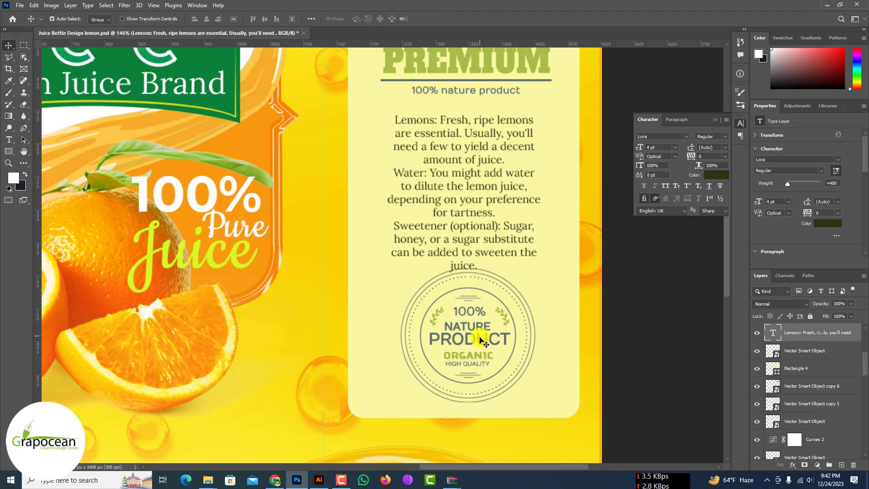
Step: Scale the round badge down to about 102 × 101 px and move it to the cream panel's lower-left corner
drag(481, 343, 490, 350)
click(485, 340)
key(ctrl+t)
drag(535, 270, 504, 300)
drag(489, 333, 424, 359)
drag(438, 324, 434, 327)
click(445, 20)
Step: Shift the ingredients text slightly down to widen the gap beneath the "PREMIUM" badge
scroll(385, 333, down, 3)
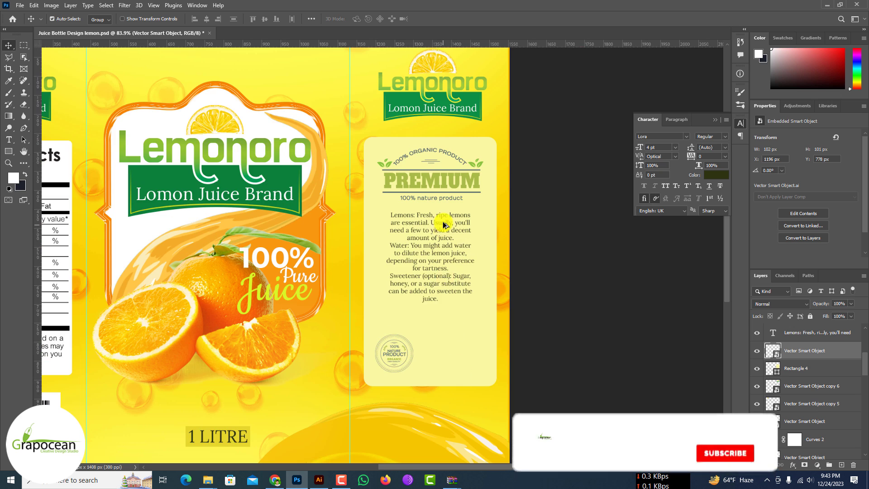
scroll(444, 219, up, 2)
click(419, 220)
scroll(430, 213, down, 2)
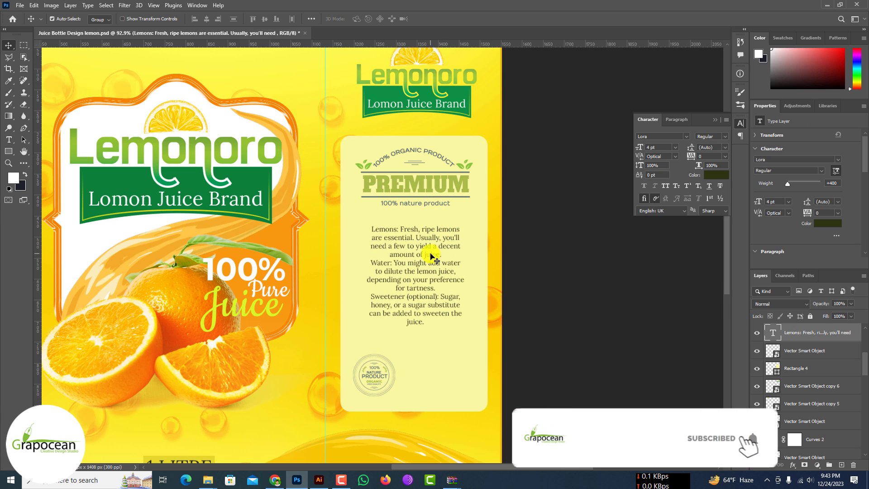
Step: Draw a white rectangle of about 240 × 283 px around the ingredients text and move it behind the text layer
scroll(442, 267, up, 3)
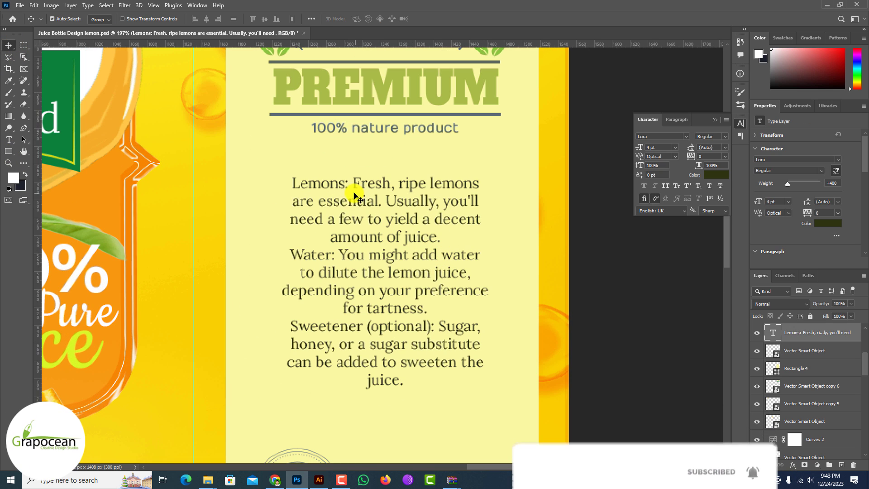
click(8, 152)
mouse_move(278, 168)
mouse_down()
mouse_move(465, 420)
mouse_move(492, 419)
mouse_up()
click(8, 45)
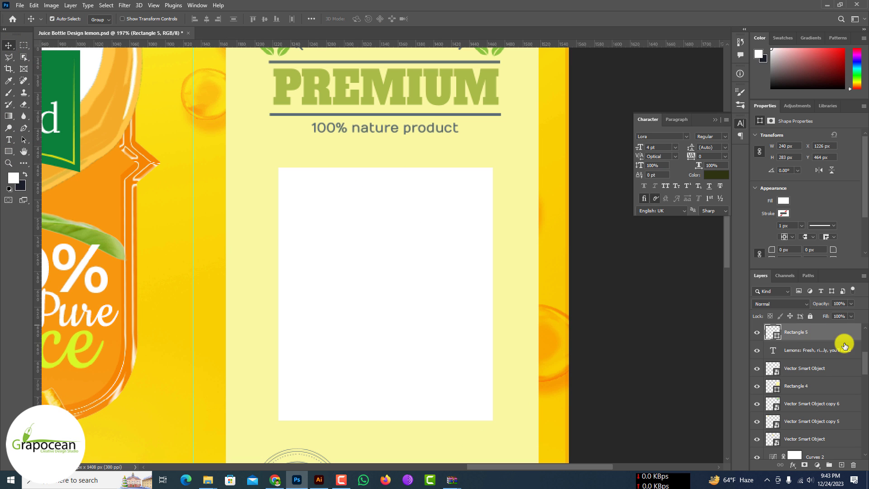
drag(844, 346, 844, 359)
scroll(501, 291, down, 3)
scroll(441, 202, up, 3)
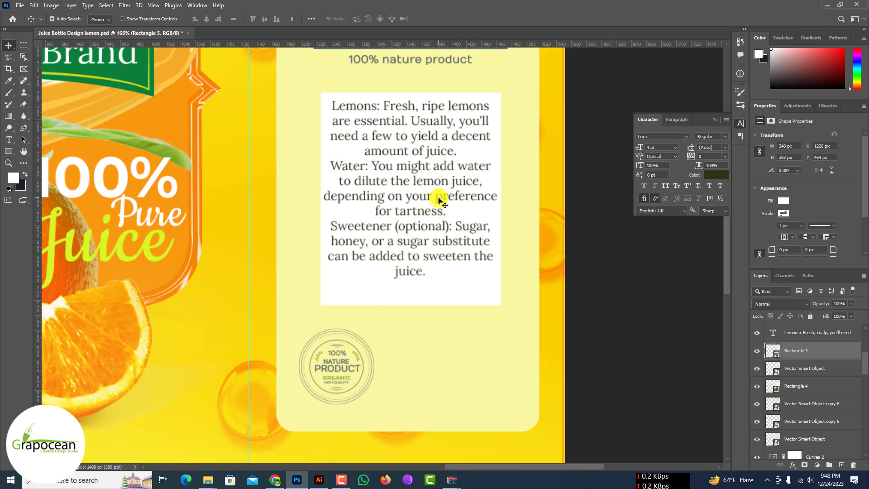
Step: Nudge the ingredients text down and enlarge the white rectangle on all sides to leave margins around the text
drag(438, 199, 438, 204)
click(474, 297)
key(ctrl+t)
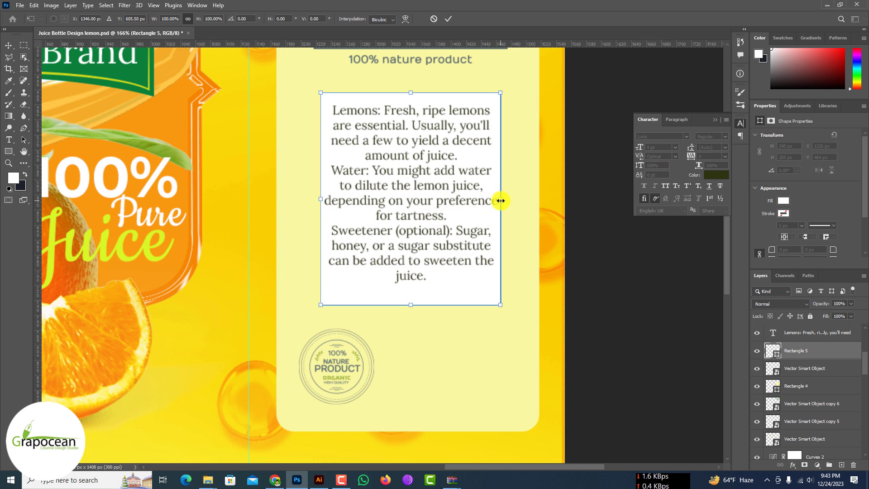
drag(500, 201, 513, 200)
mouse_move(410, 320)
mouse_down()
mouse_move(405, 376)
mouse_move(405, 331)
mouse_up()
click(449, 19)
Step: Align the round badge with the white rectangle's left edge in the space beneath the rectangle
drag(347, 368, 346, 381)
key(ctrl+z)
click(364, 367)
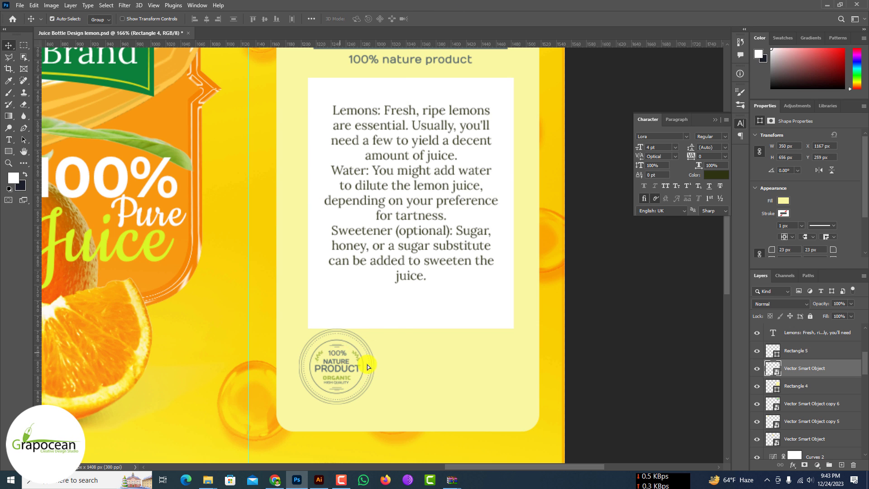
drag(413, 369, 379, 361)
scroll(379, 361, down, 3)
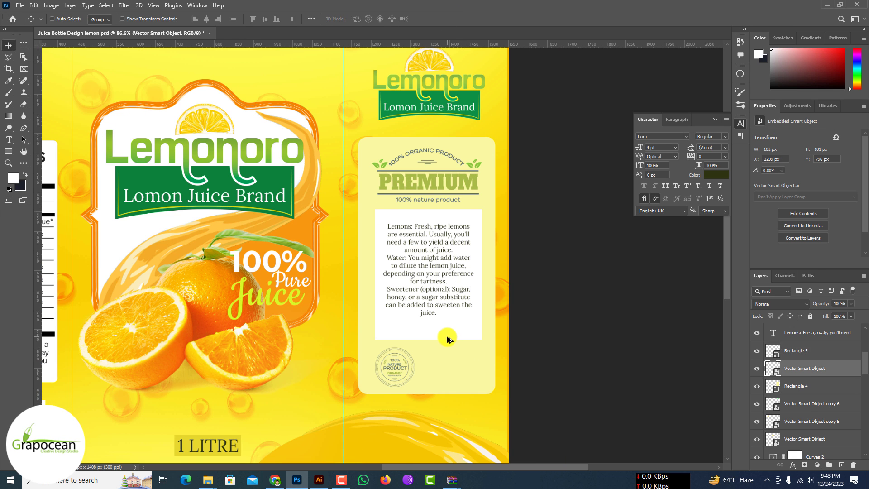
Step: Move the ingredients text down within the white rectangle to leave more space above it
scroll(447, 336, up, 1)
scroll(427, 253, up, 1)
drag(437, 281, 436, 300)
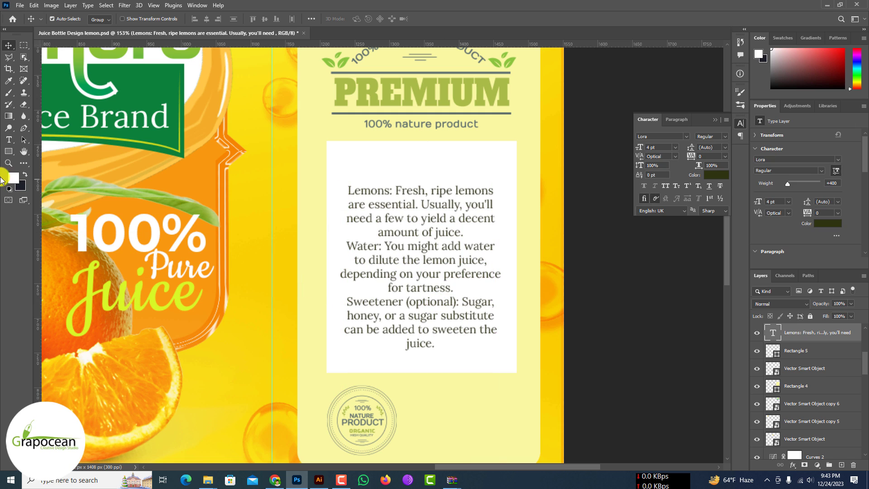
Step: Set the words "Sweetener (optional):" in the ingredients text to Bold
click(462, 300)
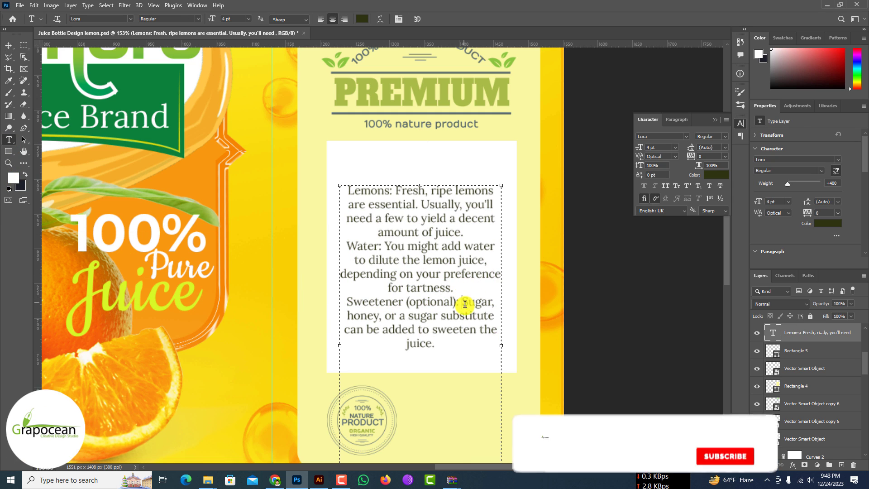
key(Return)
key(BackSpace)
click(458, 298)
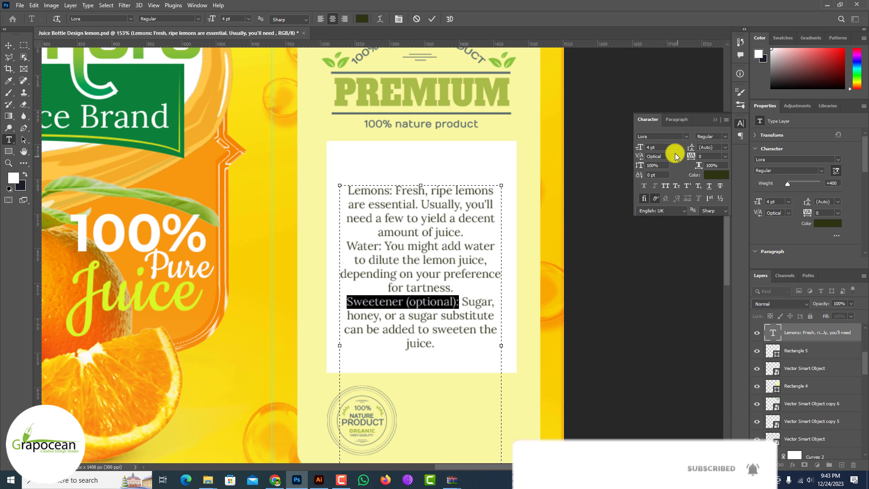
click(181, 19)
click(158, 56)
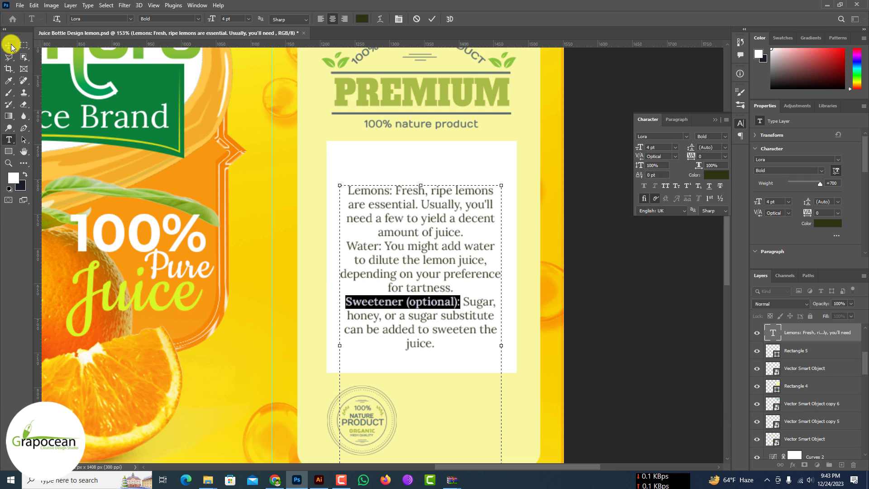
click(9, 45)
Step: Set the words "Water:" and "Lemons:" in the ingredients text to Bold
drag(359, 245, 347, 246)
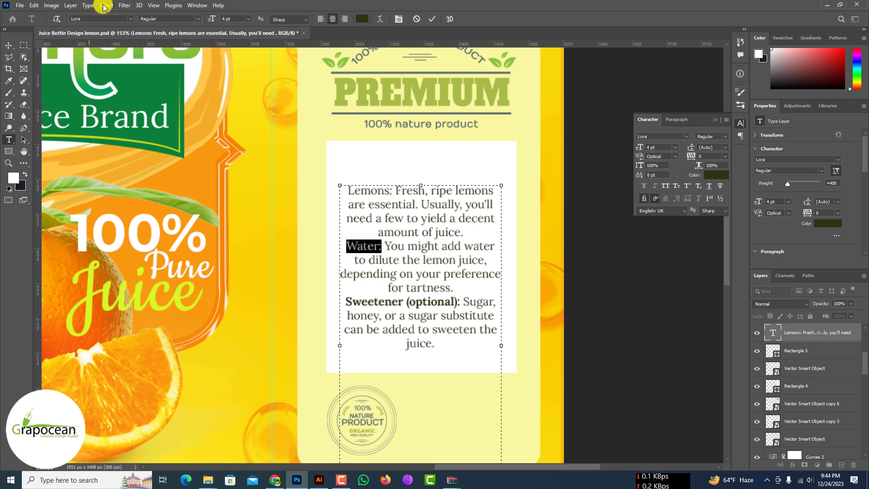
click(197, 19)
click(153, 49)
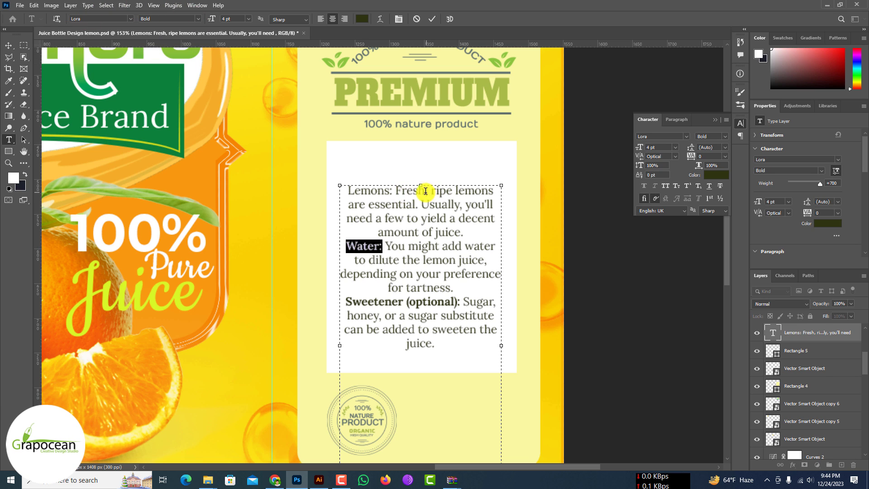
drag(391, 189, 347, 190)
click(197, 19)
click(153, 48)
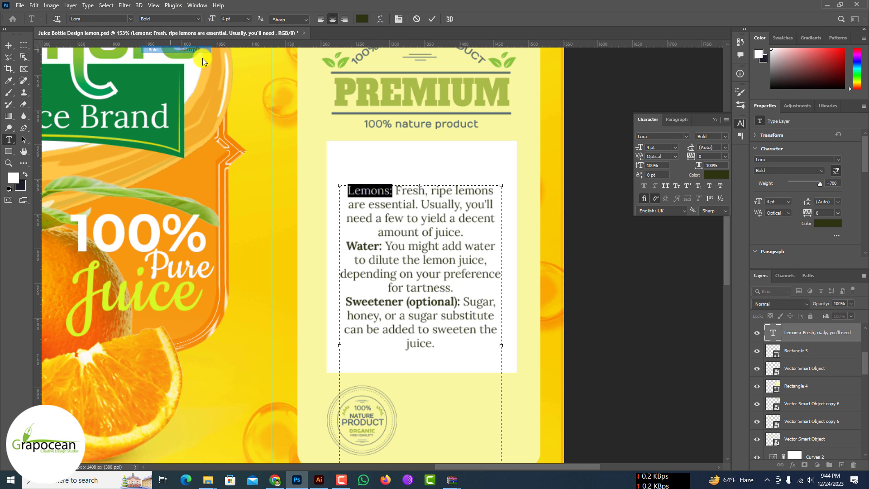
click(11, 47)
Step: Change the white rectangle's fill to a strong yellow by sampling the cream panel's colour and raising its saturation
scroll(450, 271, down, 6)
scroll(454, 276, down, 1)
scroll(443, 281, down, 6)
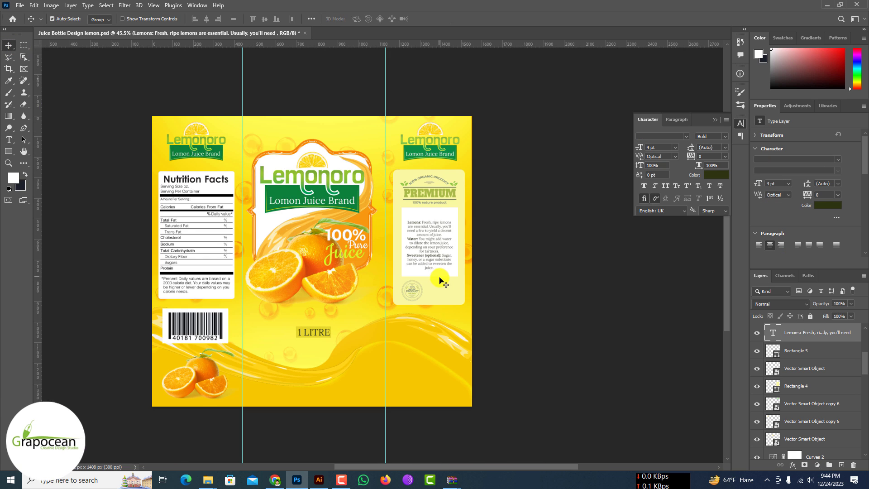
scroll(448, 278, up, 8)
double_click(772, 350)
click(442, 258)
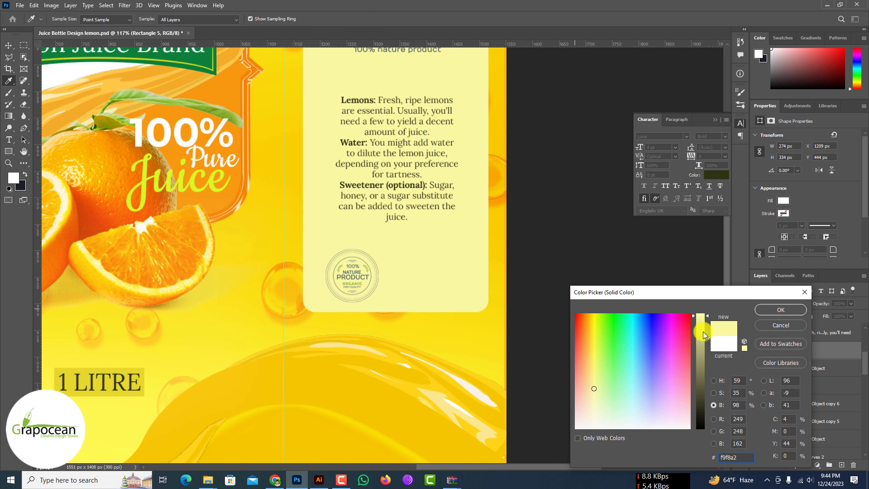
mouse_move(600, 368)
mouse_down()
mouse_move(593, 352)
mouse_move(583, 362)
mouse_move(600, 366)
mouse_up()
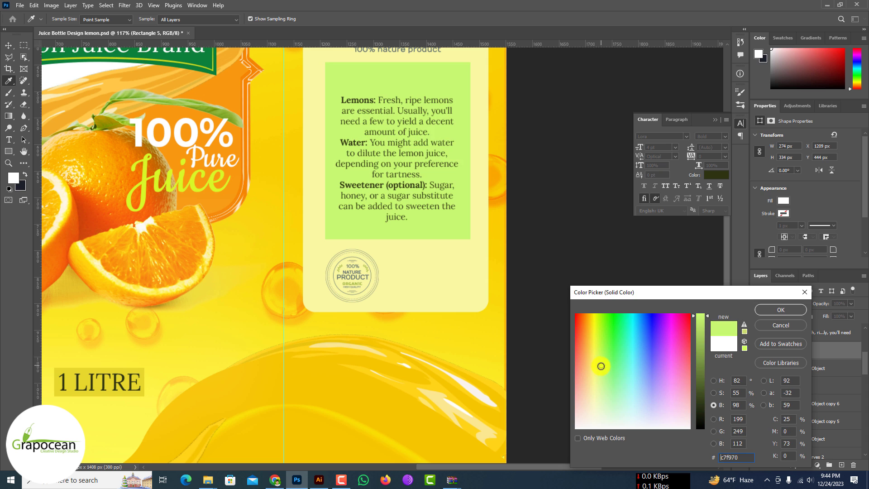
click(456, 285)
click(713, 392)
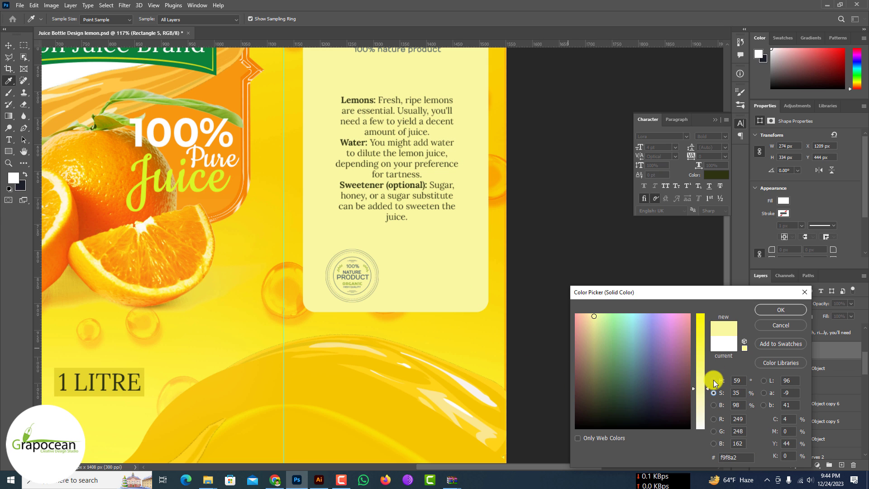
click(701, 336)
click(793, 310)
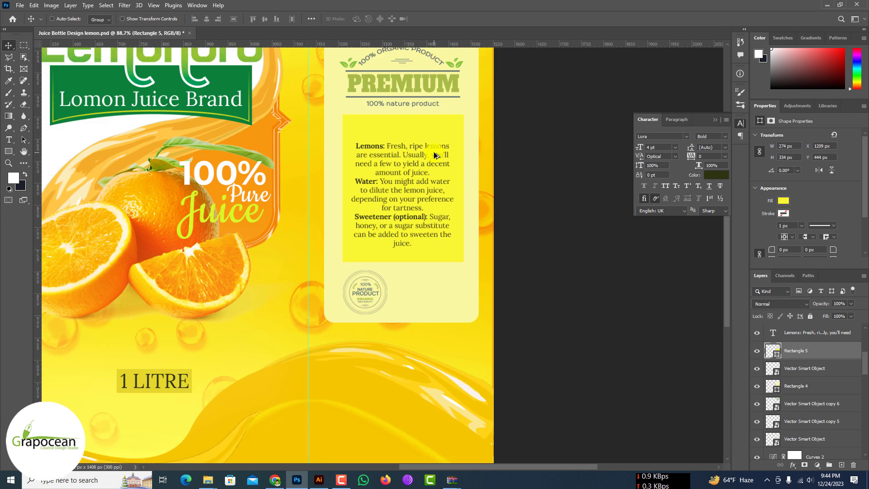
scroll(334, 267, down, 3)
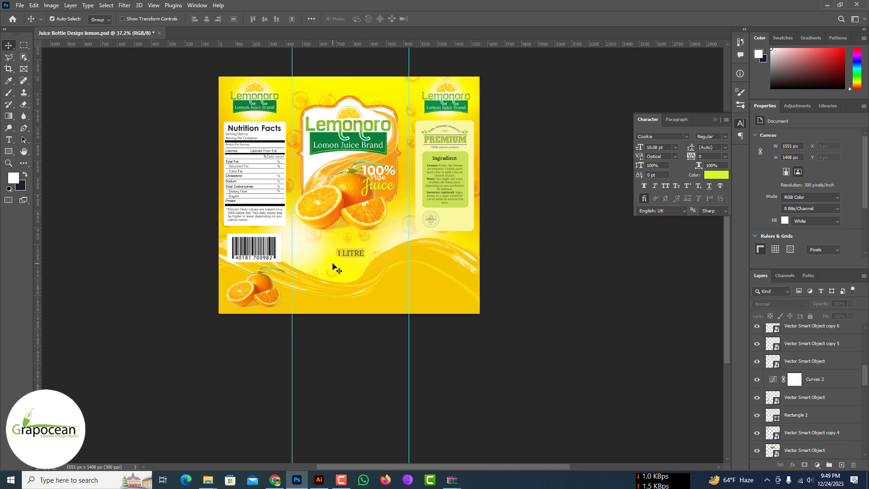
scroll(333, 268, up, 2)
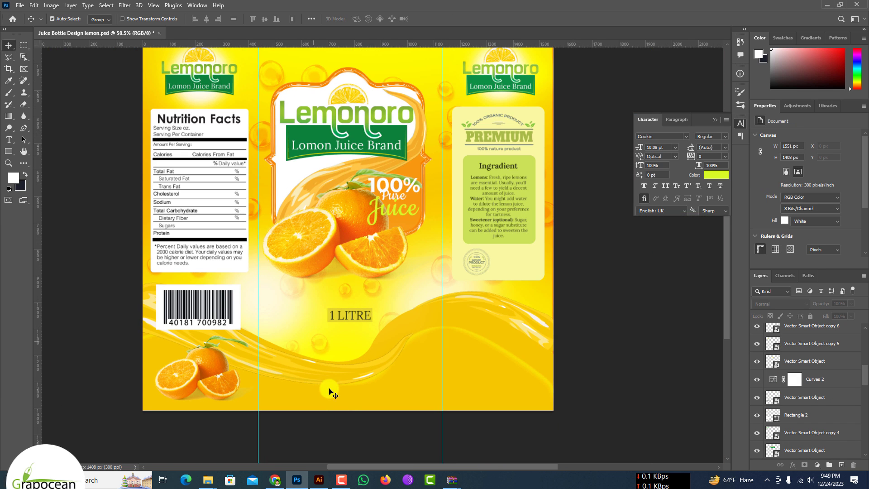